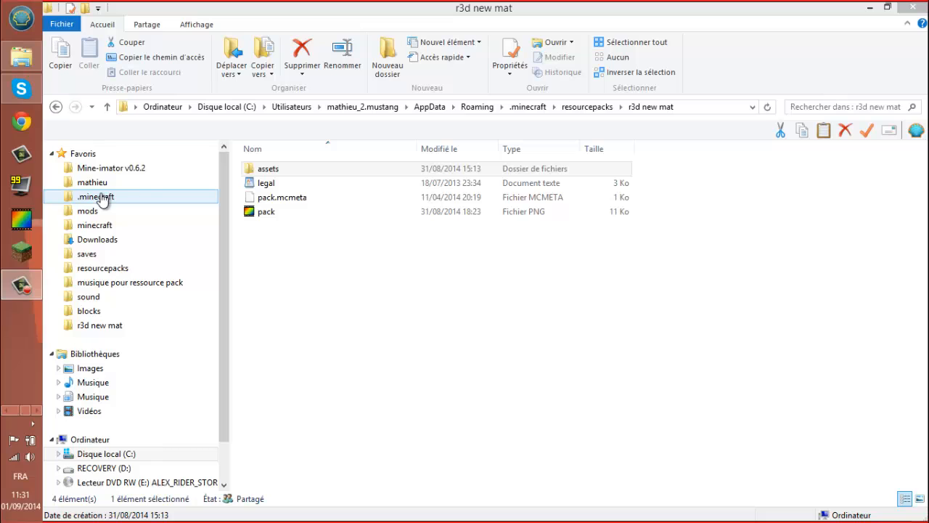
Open the assets folder of the r3d new mat resource pack and its minecraft subfolder
click(259, 172)
double_click(259, 172)
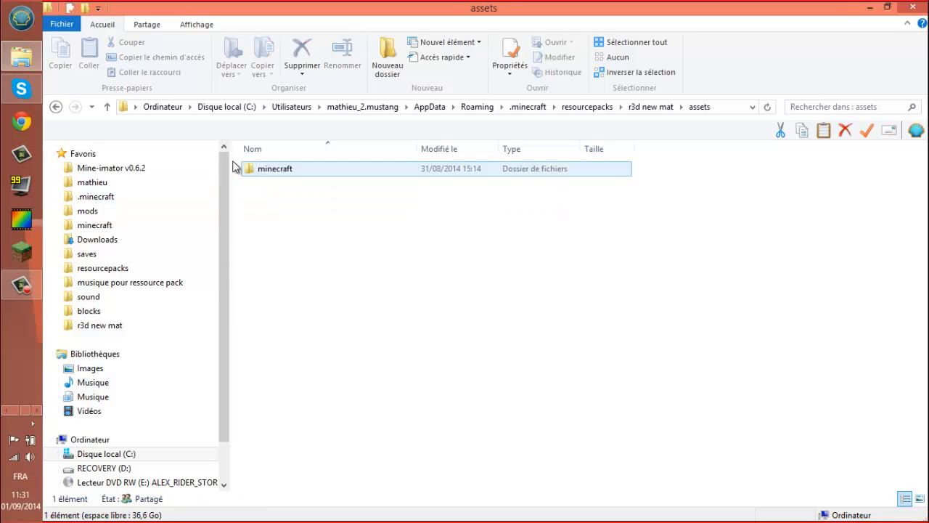
key(BackSpace)
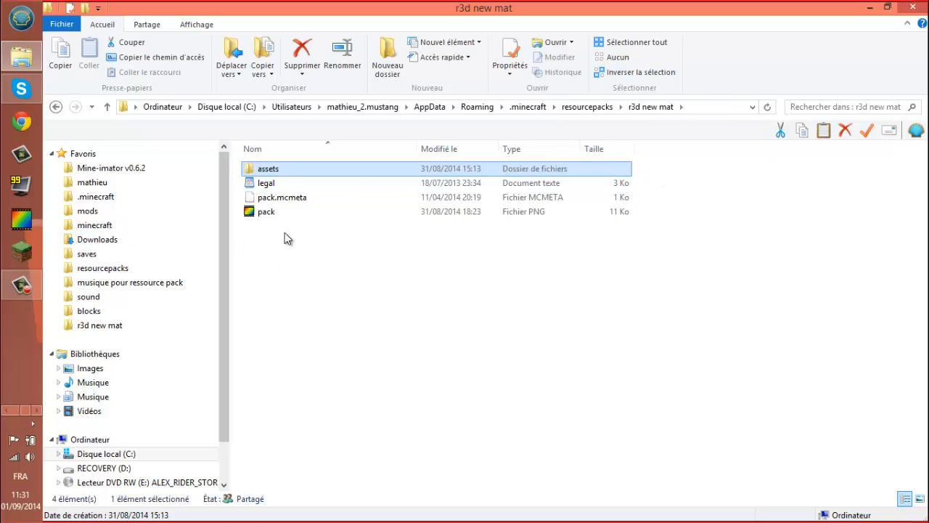
double_click(285, 168)
double_click(280, 171)
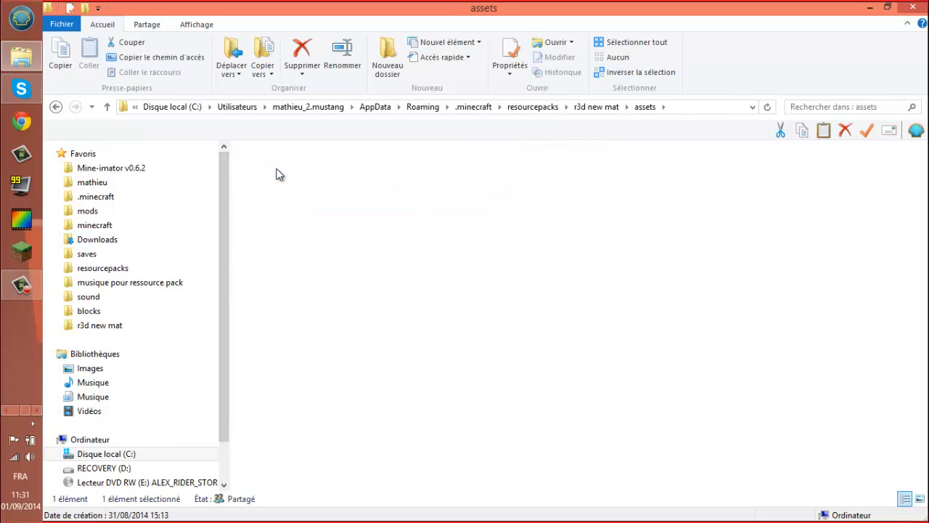
click(377, 183)
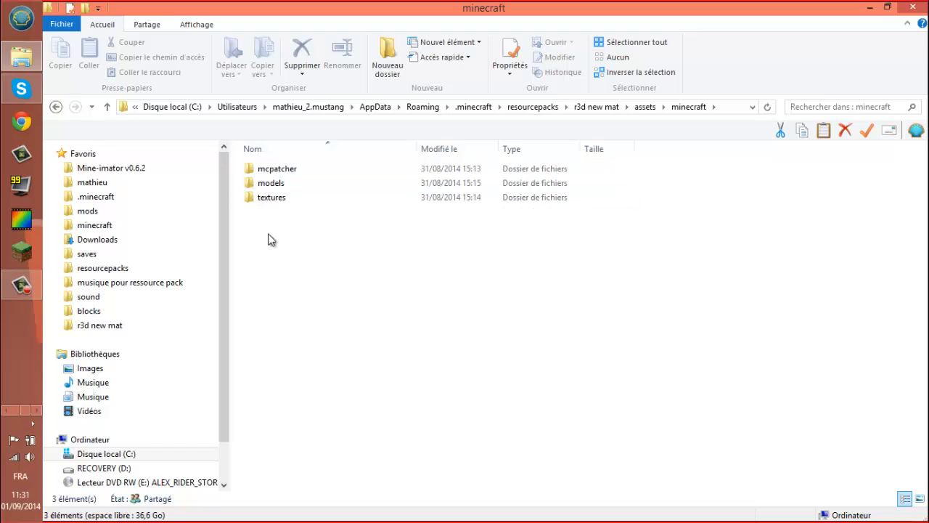
Open the models folder and its block subfolder to inspect the path for block models, and close the folder window
click(287, 186)
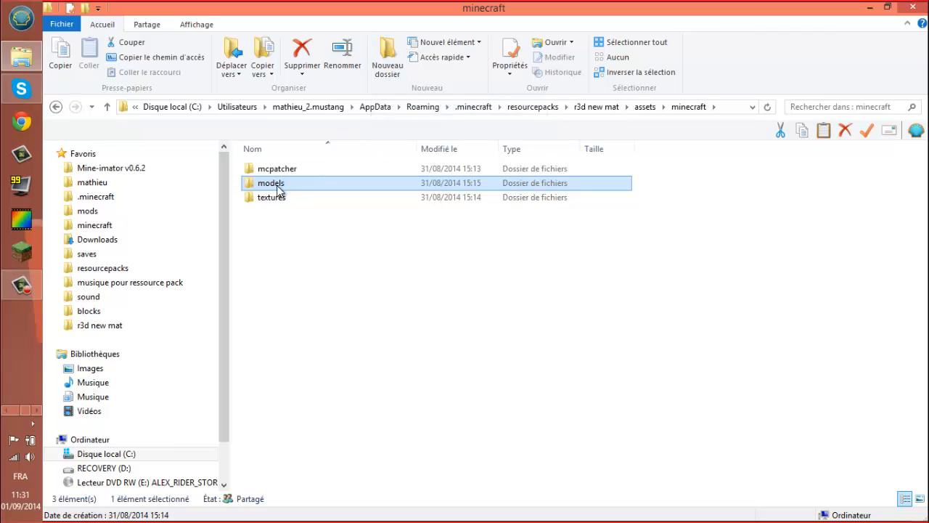
click(294, 190)
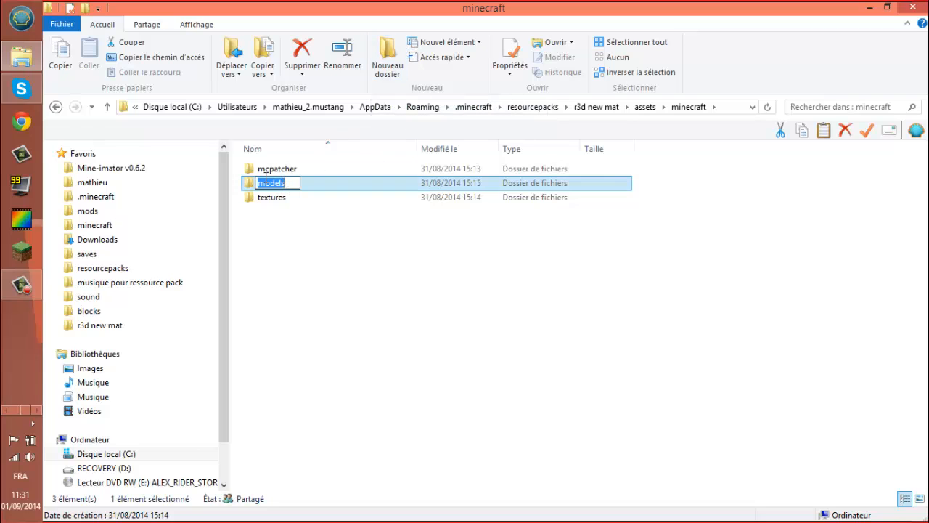
click(325, 189)
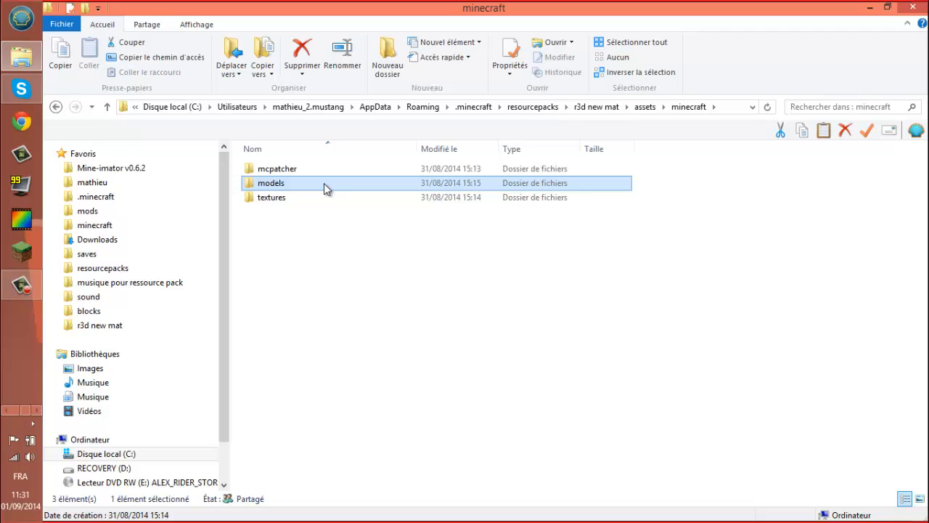
double_click(301, 185)
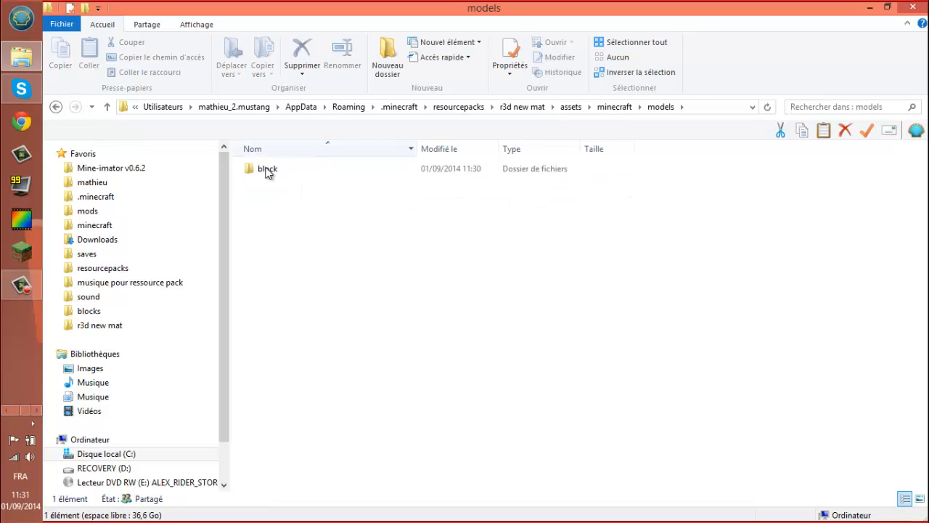
click(268, 171)
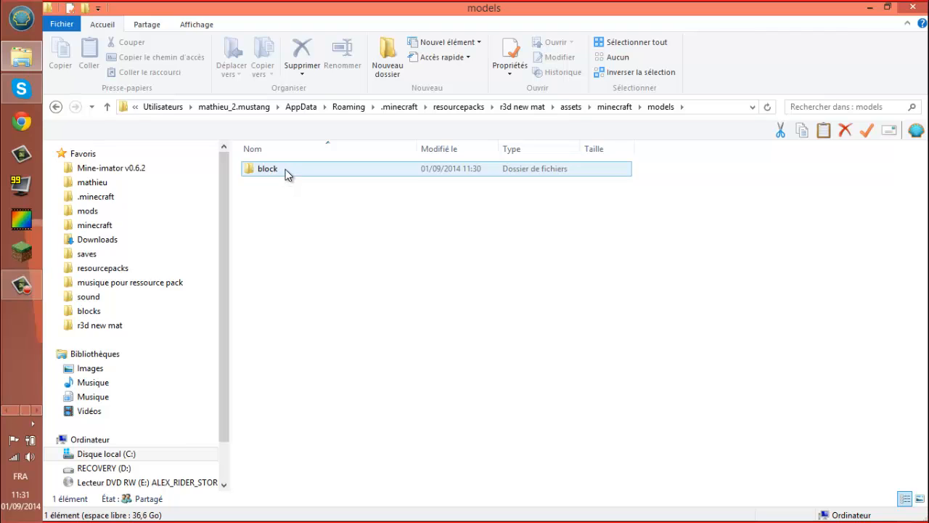
double_click(286, 169)
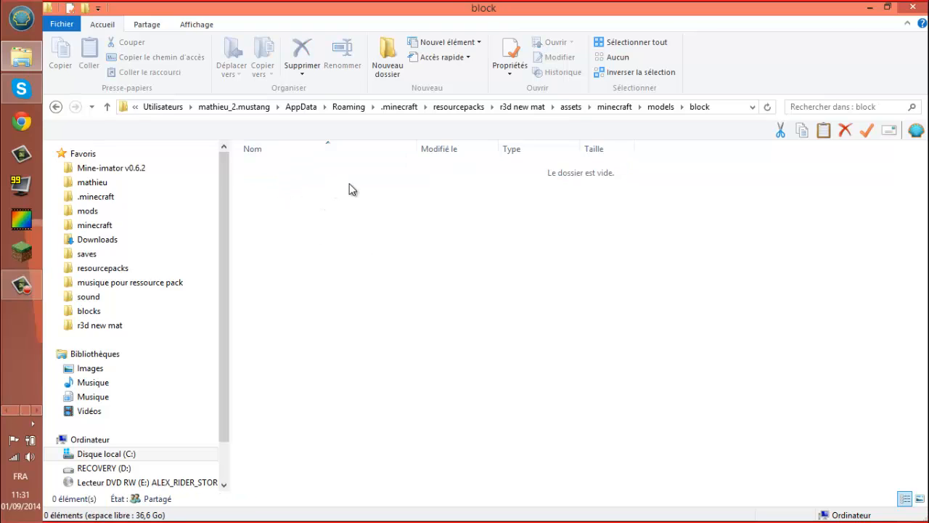
drag(360, 261, 534, 190)
drag(357, 218, 500, 285)
drag(470, 210, 364, 254)
click(913, 8)
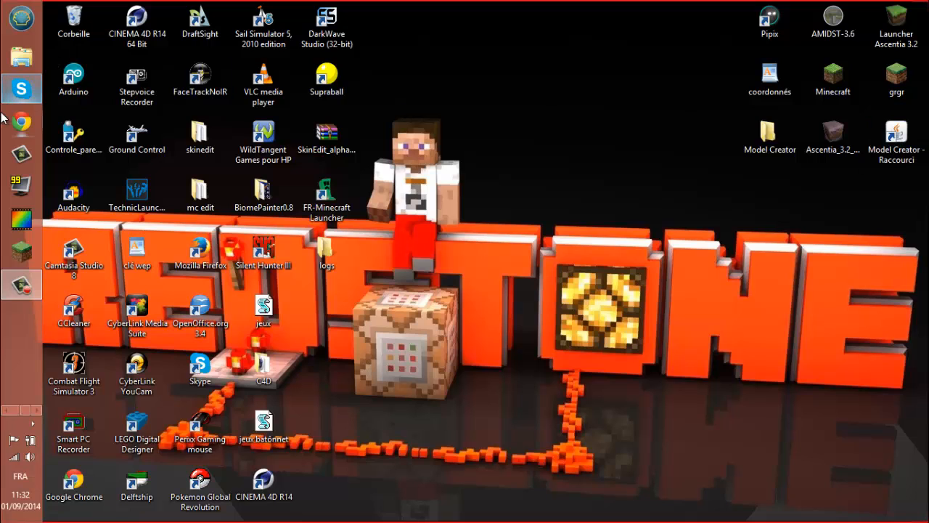
Switch to Google Chrome, search the web for "opel's model creator" and look through the results
double_click(136, 137)
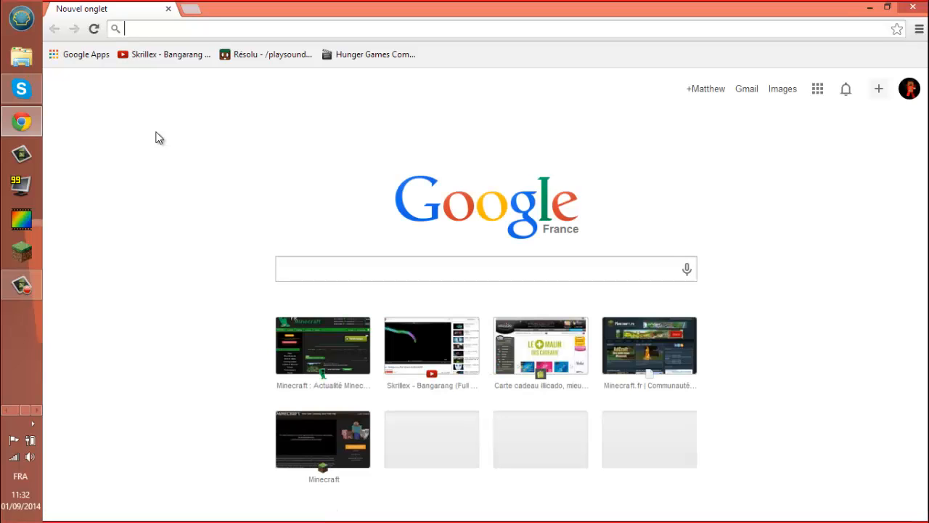
text(opel's )
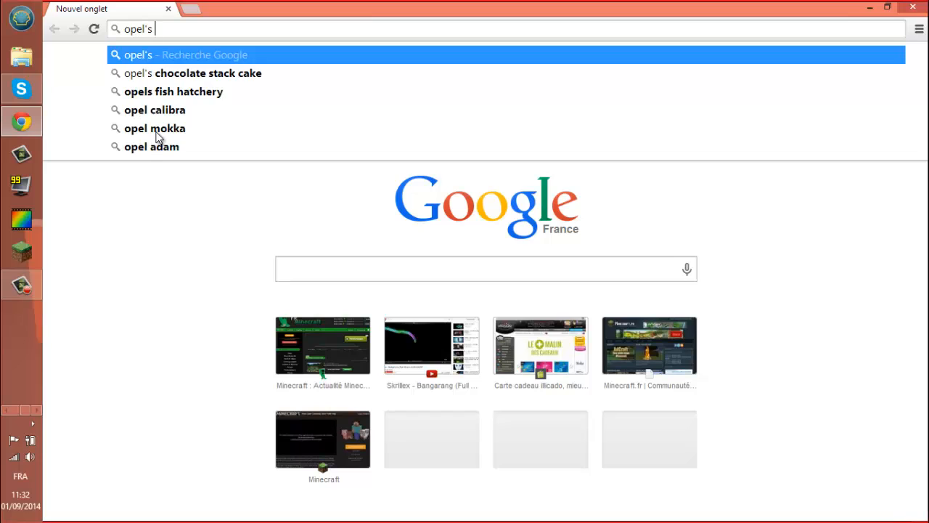
text(model cr)
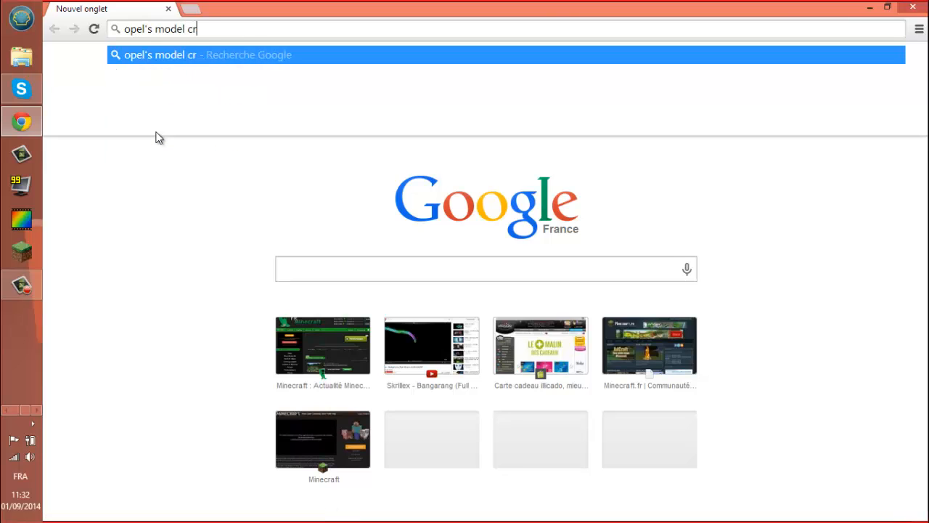
text(eator)
key(Return)
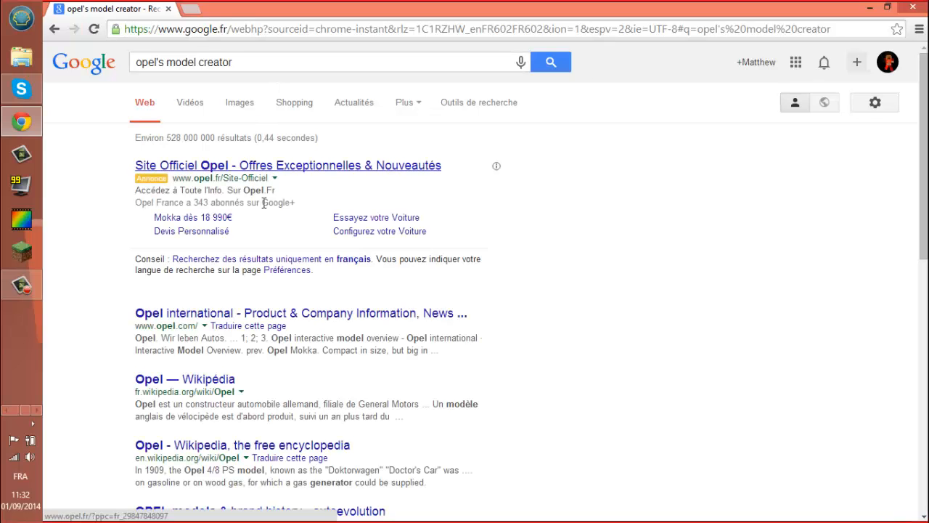
scroll(236, 385, down, 2)
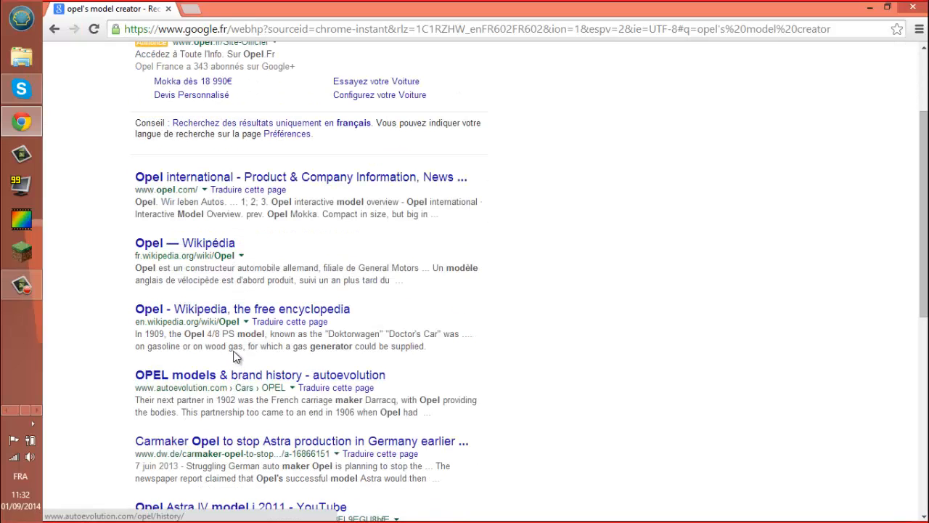
scroll(236, 352, down, 4)
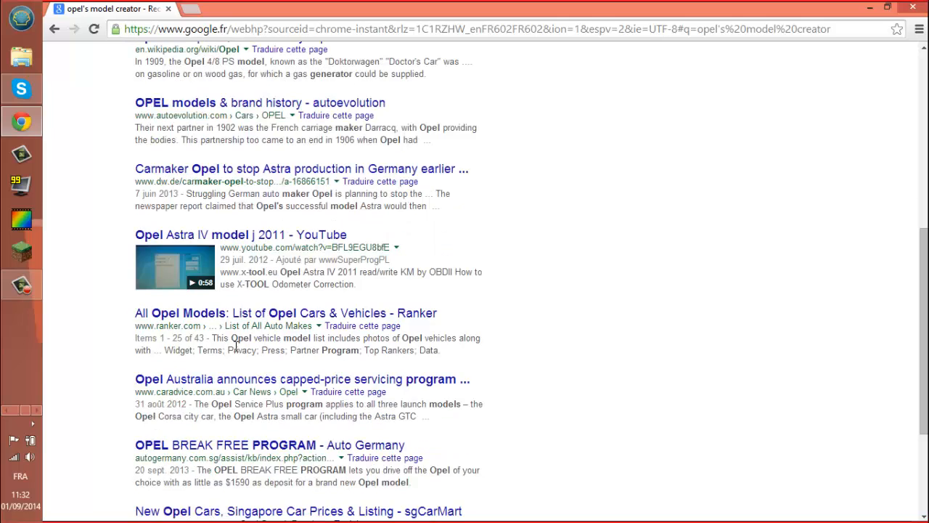
scroll(236, 347, down, 2)
scroll(250, 91, up, 8)
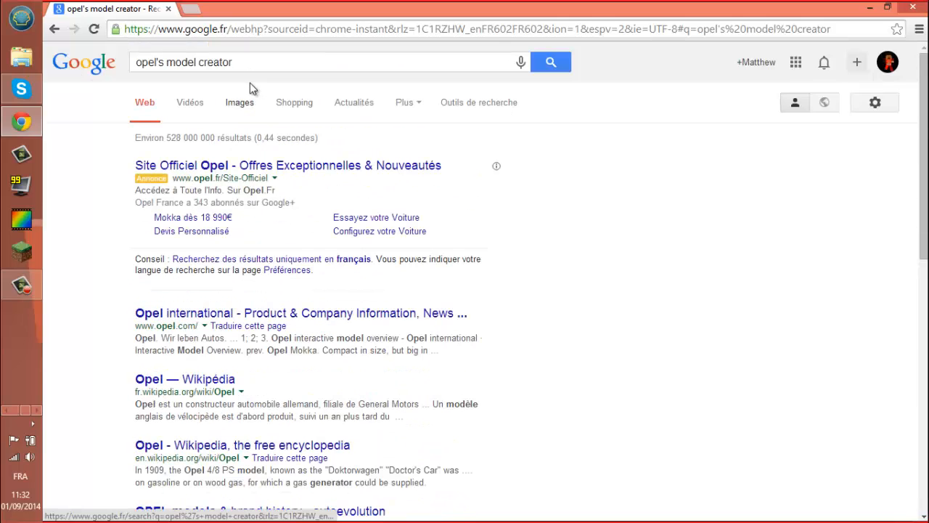
Refine the web search to "opel's model creator minecraft"
click(257, 65)
text(minecraft$)
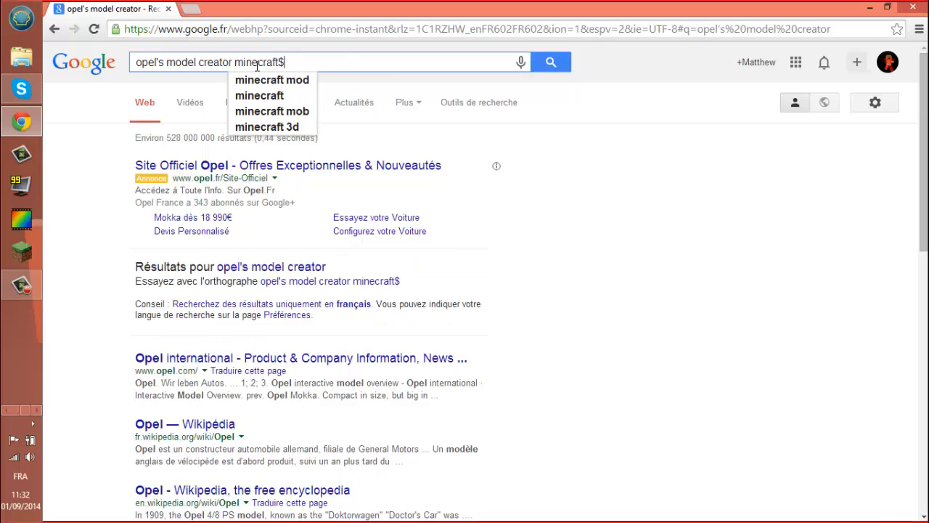
key(BackSpace)
key(Return)
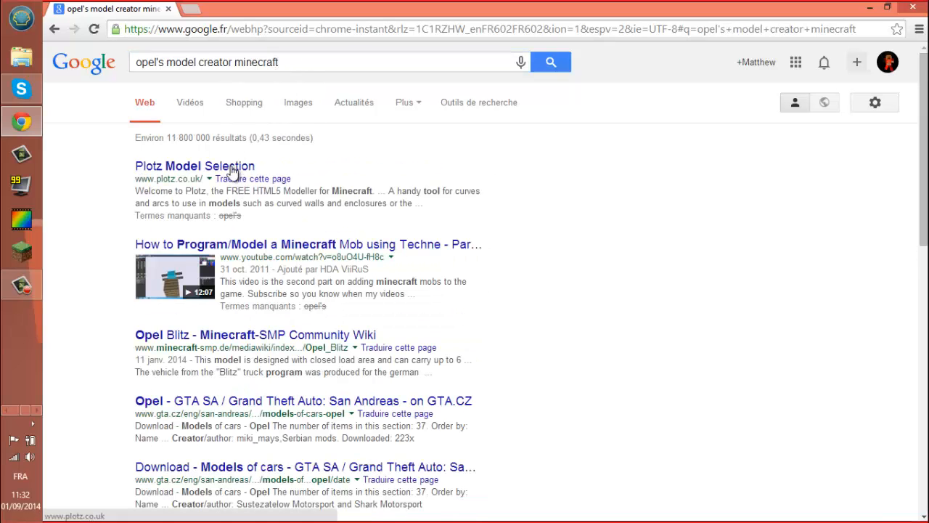
Check the Opel Blitz wiki result, return to look through the search results, and close the browser
click(286, 344)
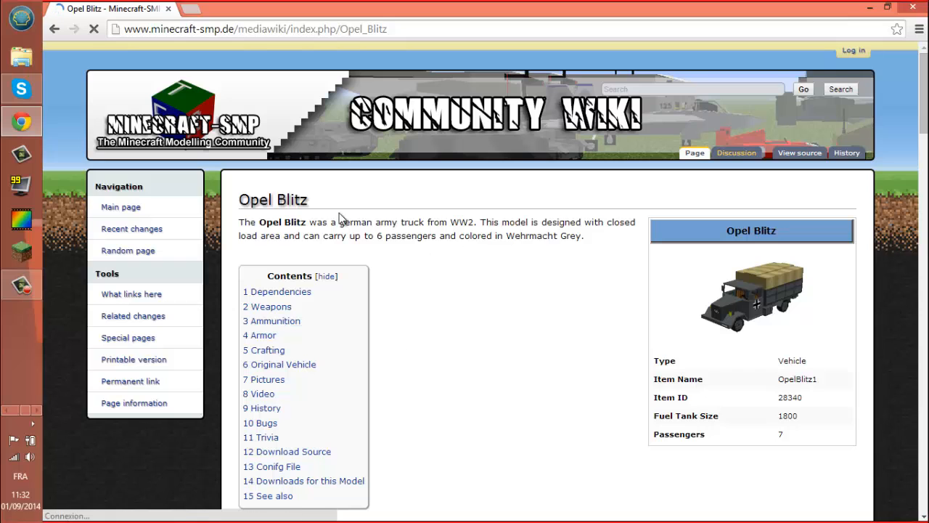
key(alt+Left)
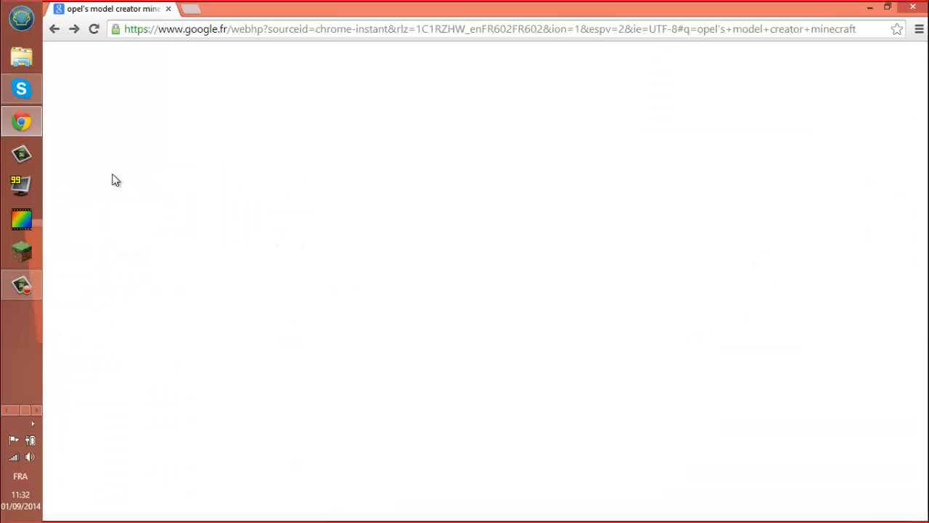
scroll(318, 340, down, 2)
scroll(317, 340, down, 2)
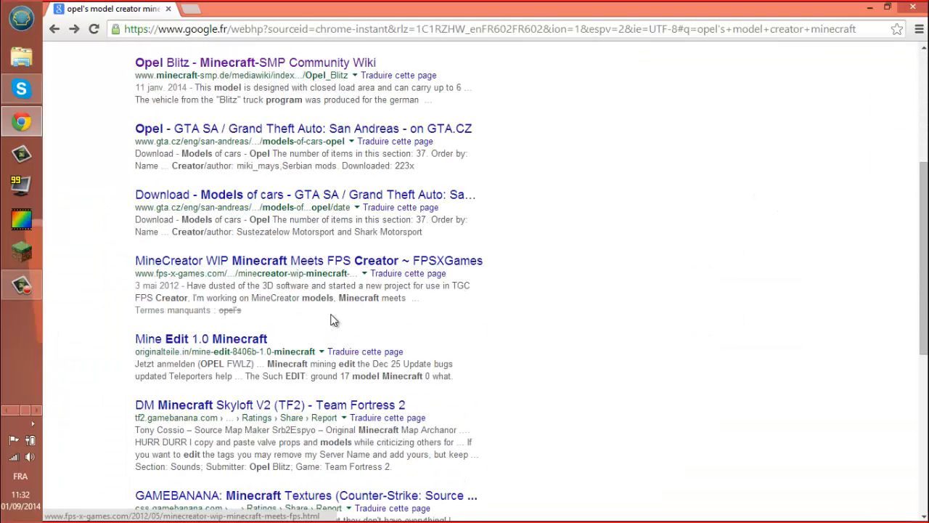
scroll(290, 323, down, 2)
scroll(288, 319, up, 5)
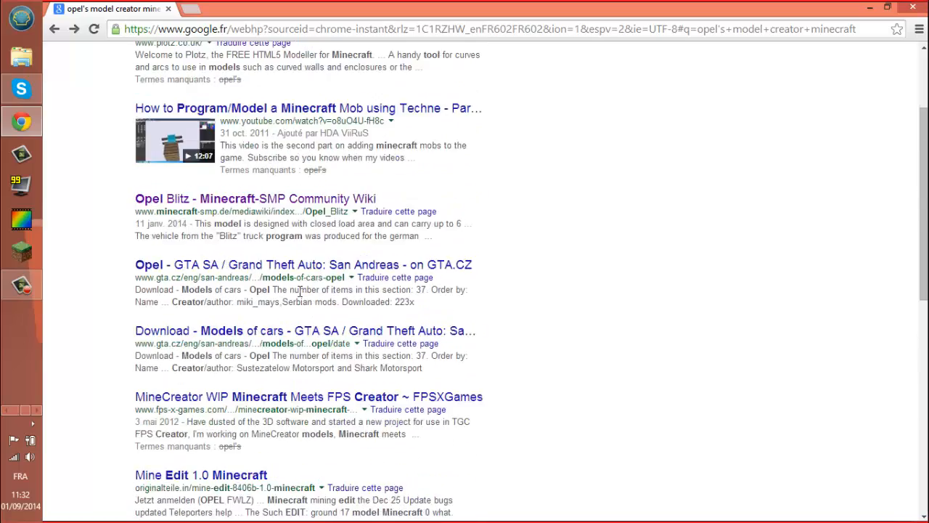
click(919, 10)
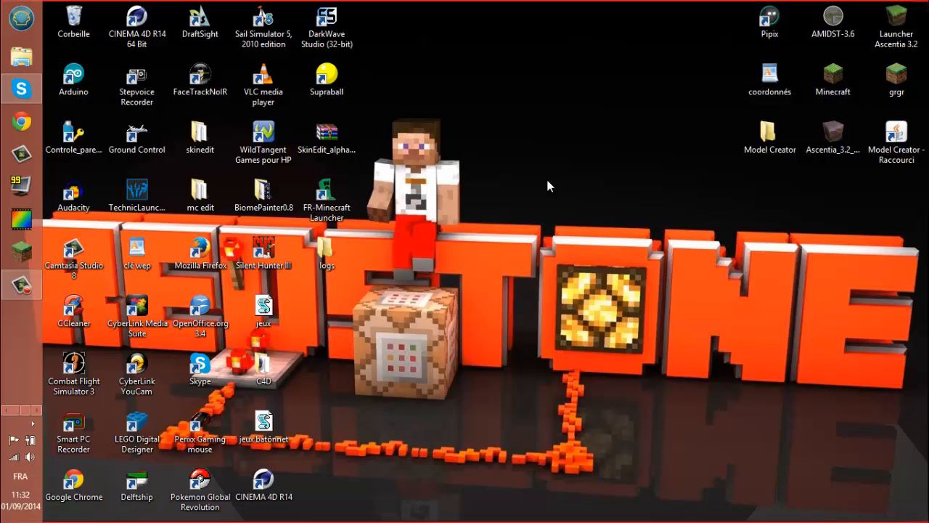
Try to open the Model Creator jar from the Model Creator folder with Java(TM) Platform SE binary, and close the folder
drag(504, 122, 575, 64)
drag(504, 20, 550, 169)
double_click(783, 139)
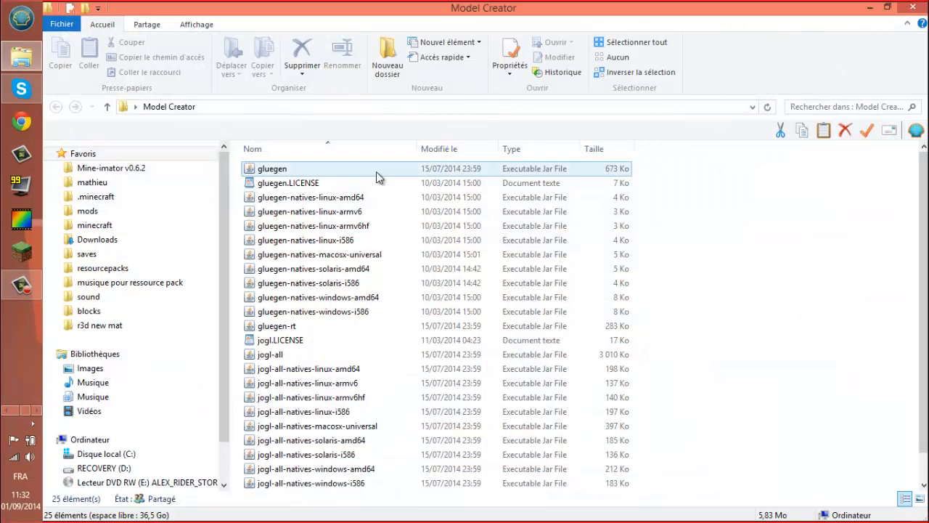
click(334, 282)
scroll(334, 294, down, 1)
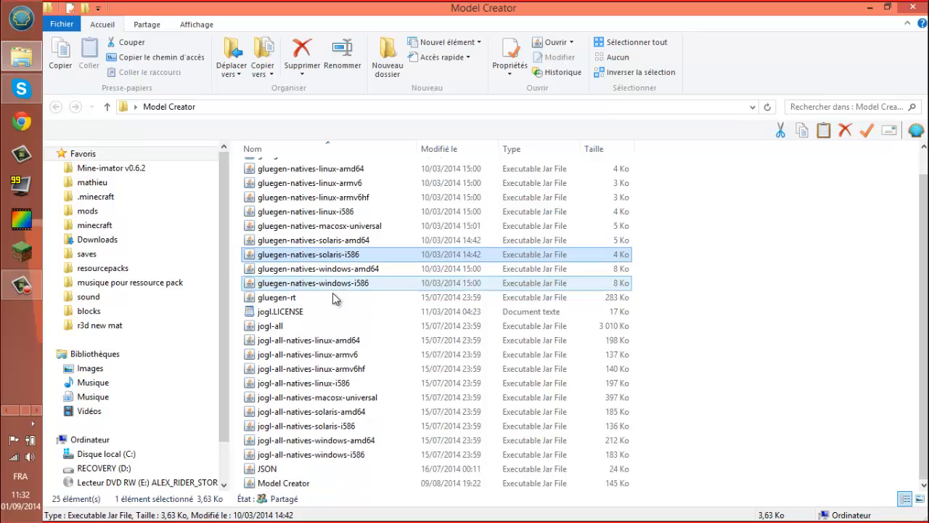
click(306, 484)
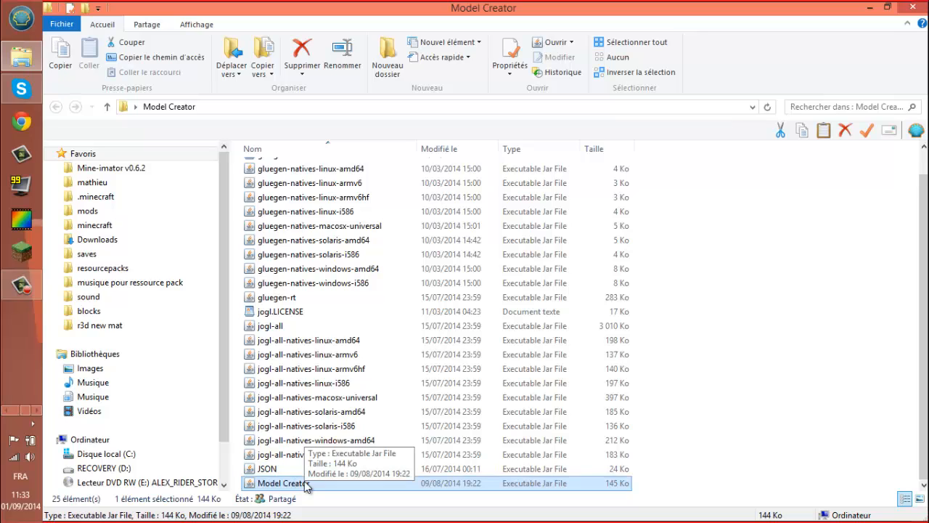
right_click(305, 484)
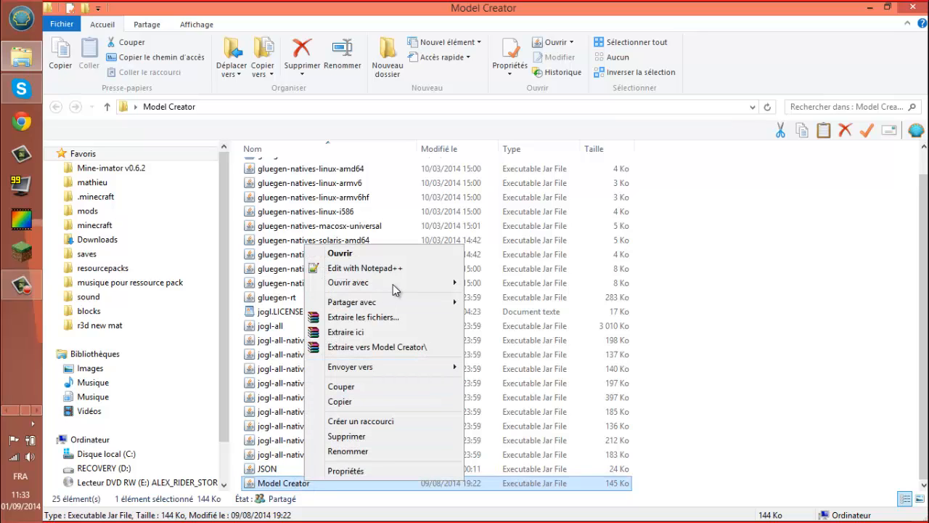
mouse_move(378, 283)
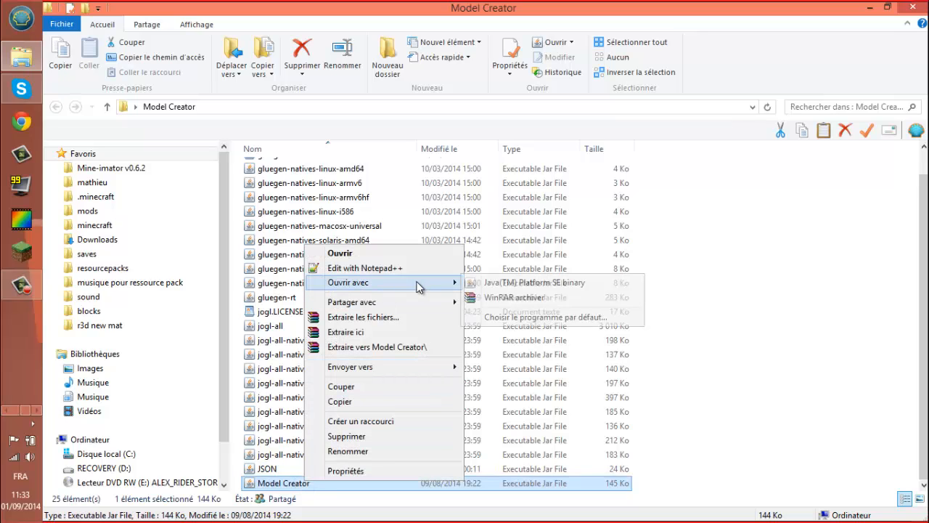
click(515, 282)
click(918, 7)
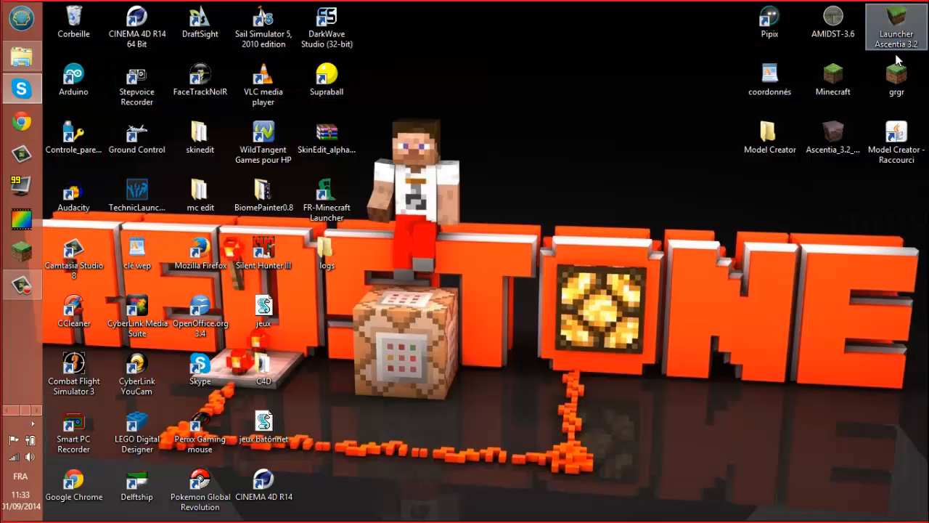
Launch Model Creator from its desktop shortcut and dock its window to the left half of the screen
double_click(913, 137)
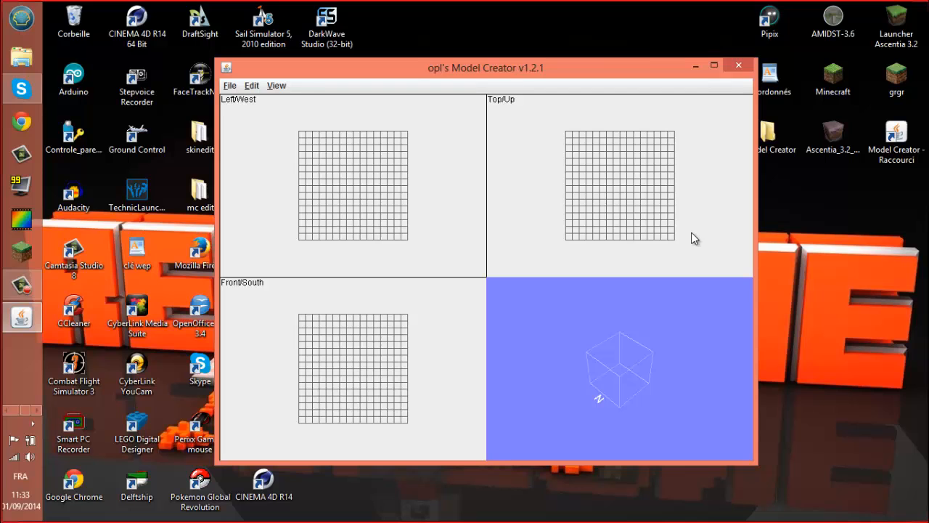
drag(593, 72, 29, 29)
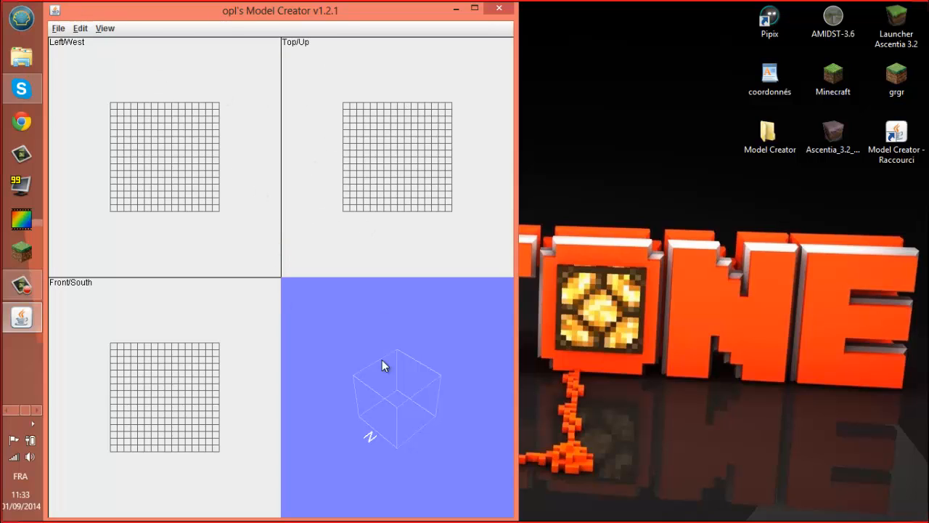
drag(382, 360, 346, 327)
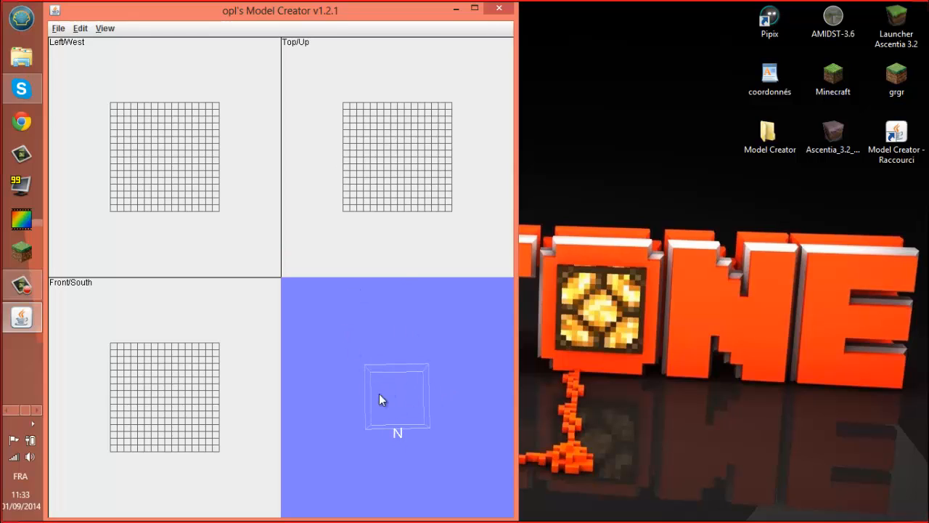
drag(396, 396, 392, 377)
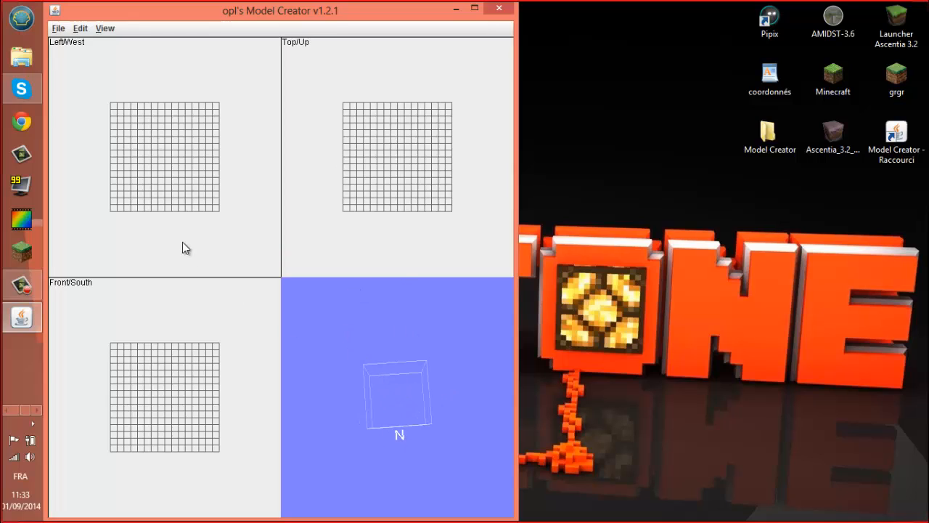
drag(366, 414, 308, 474)
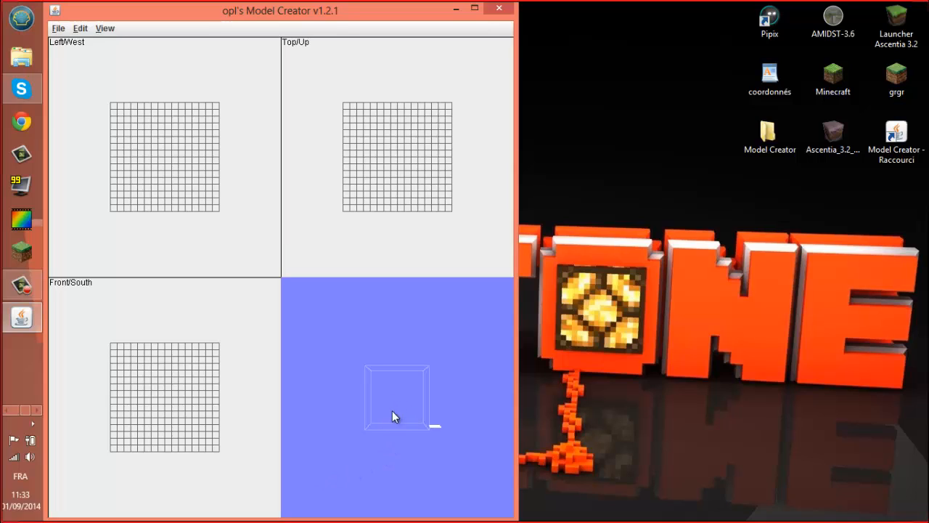
drag(386, 415, 387, 434)
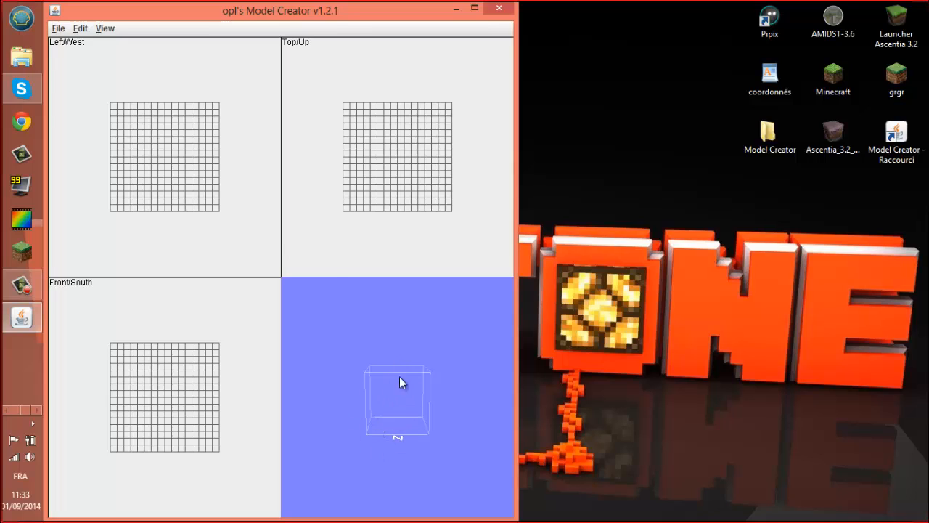
drag(373, 374, 360, 342)
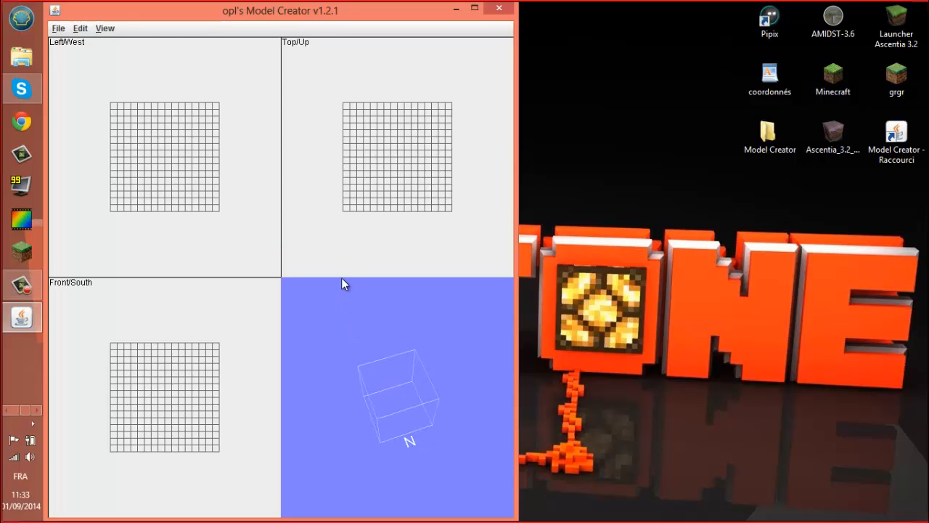
Show the Texture Manager dialog and place it beside the main window at the upper edge of the screen
click(104, 28)
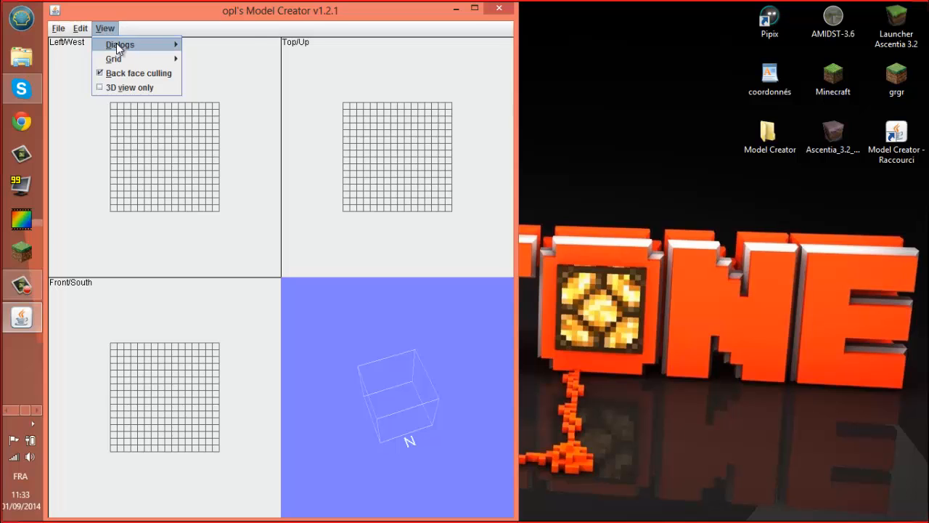
mouse_move(122, 44)
click(191, 45)
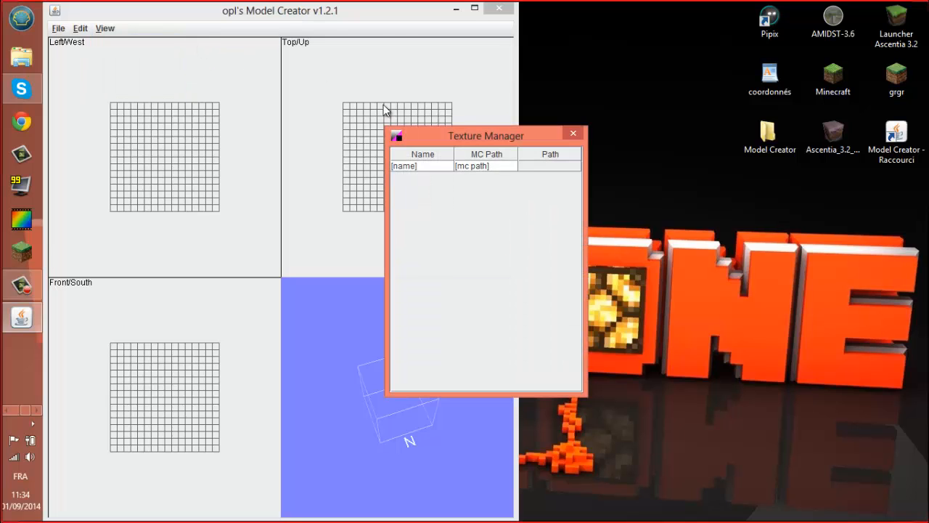
drag(479, 143, 615, 26)
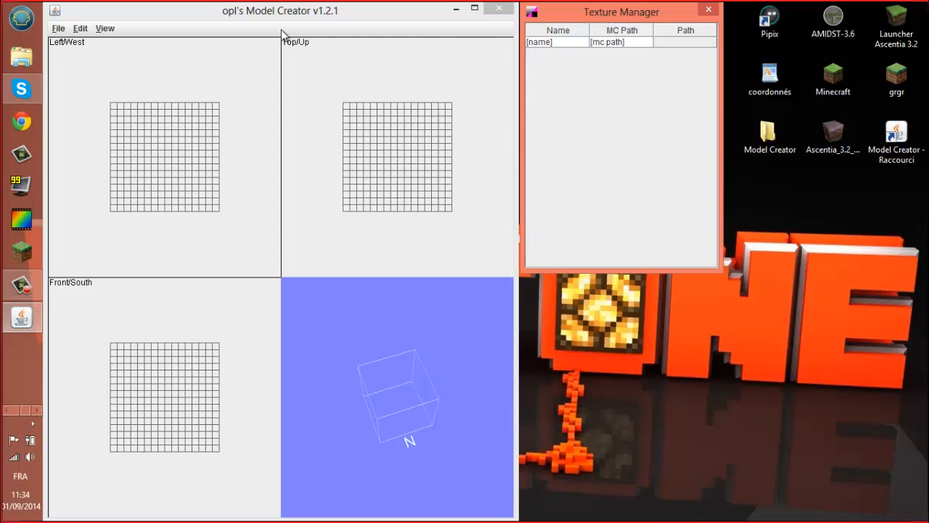
Show the UV Editor dialog and place it beside the Texture Manager
click(106, 29)
mouse_move(134, 49)
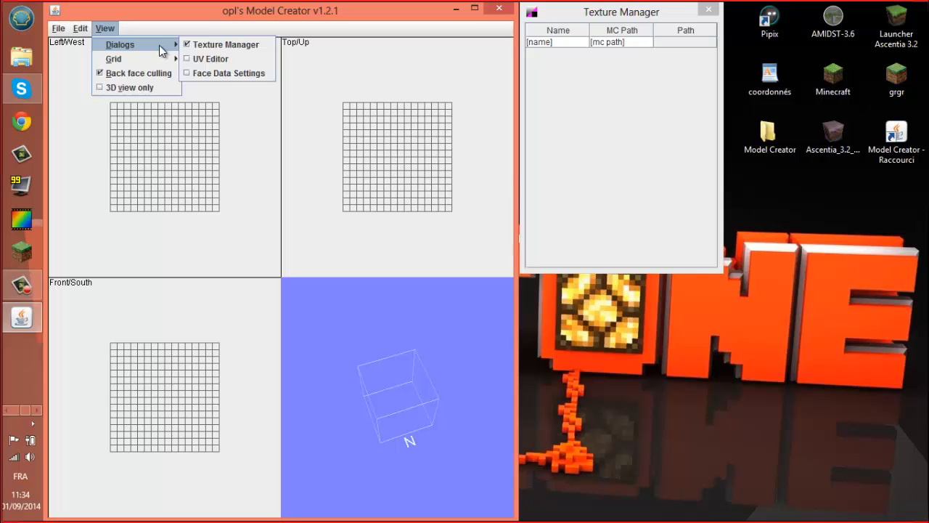
click(218, 59)
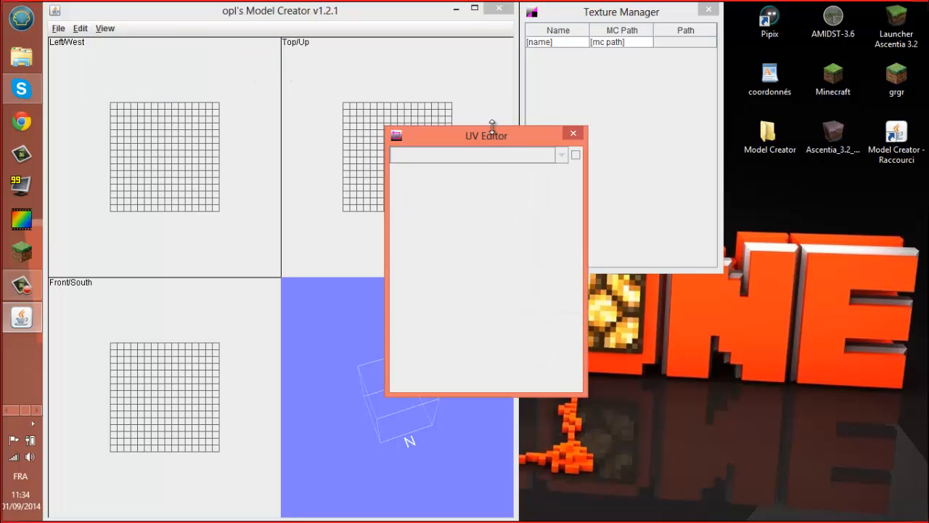
drag(497, 136, 837, 13)
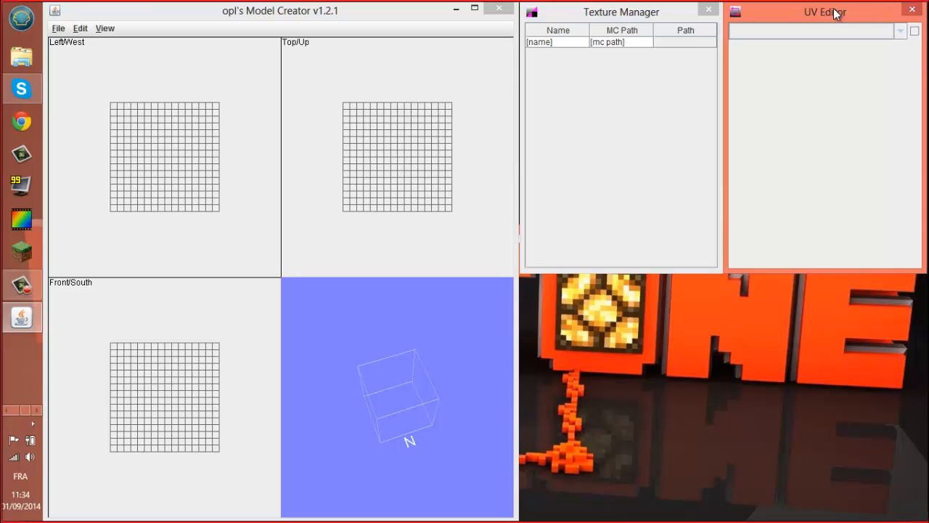
Show the Face Data Settings dialog, place it below the Texture Manager and stretch it down to the screen's lower edge
click(104, 28)
mouse_move(118, 44)
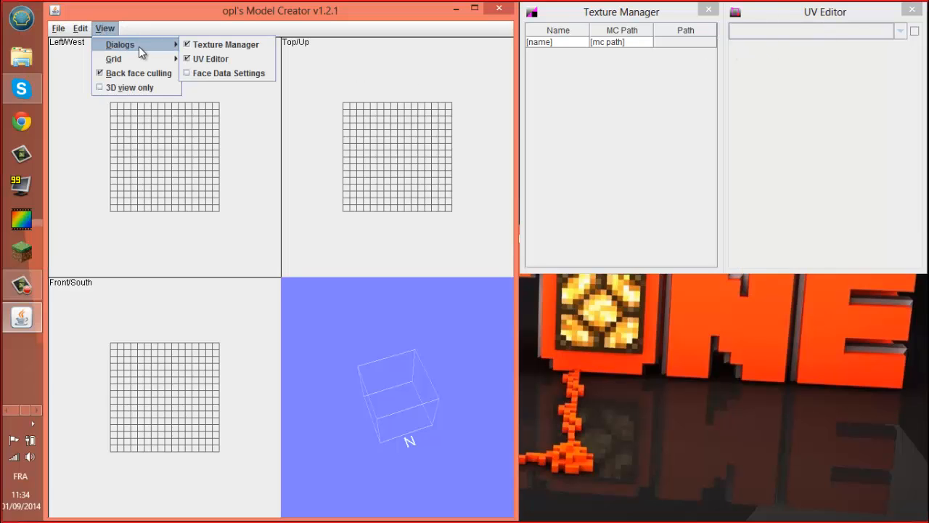
click(228, 70)
drag(497, 190, 632, 281)
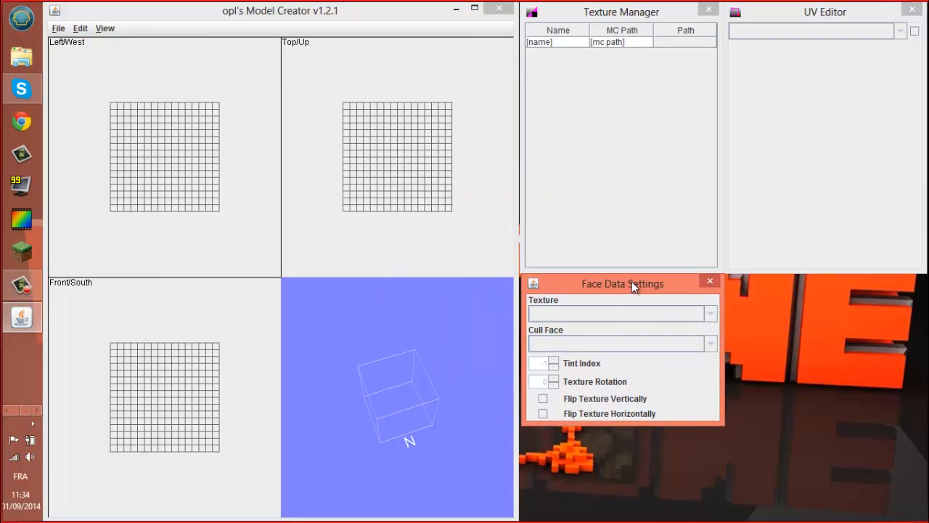
drag(659, 423, 666, 515)
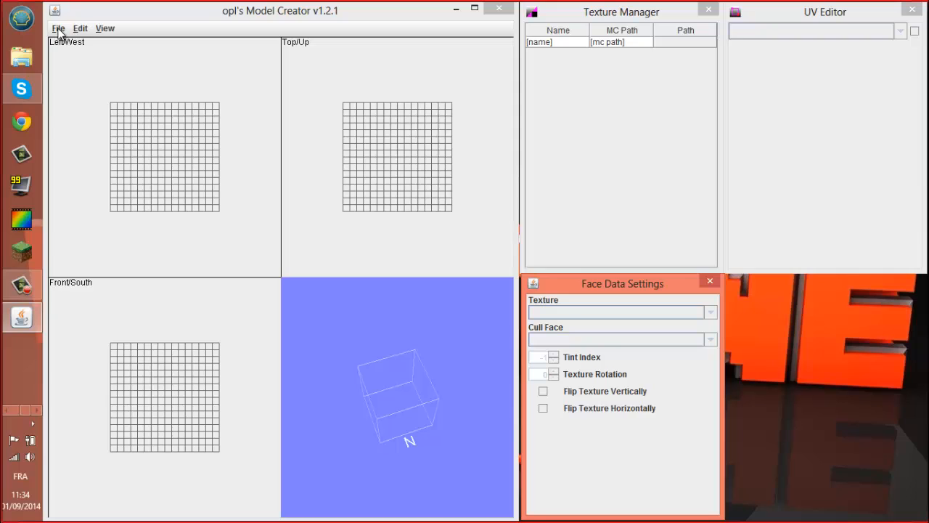
click(79, 28)
click(99, 14)
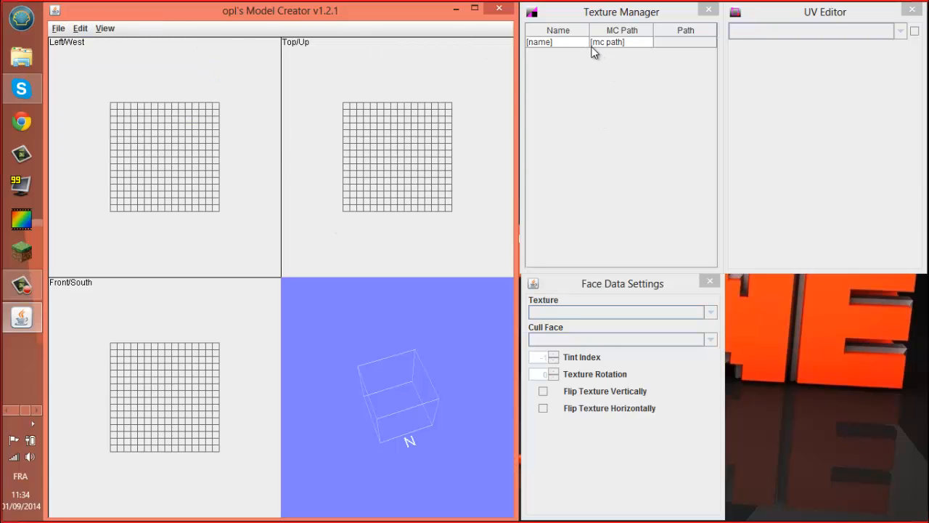
Enter "blocks" as the beginning of the first texture's MC Path in the Texture Manager
double_click(639, 43)
drag(639, 43, 586, 43)
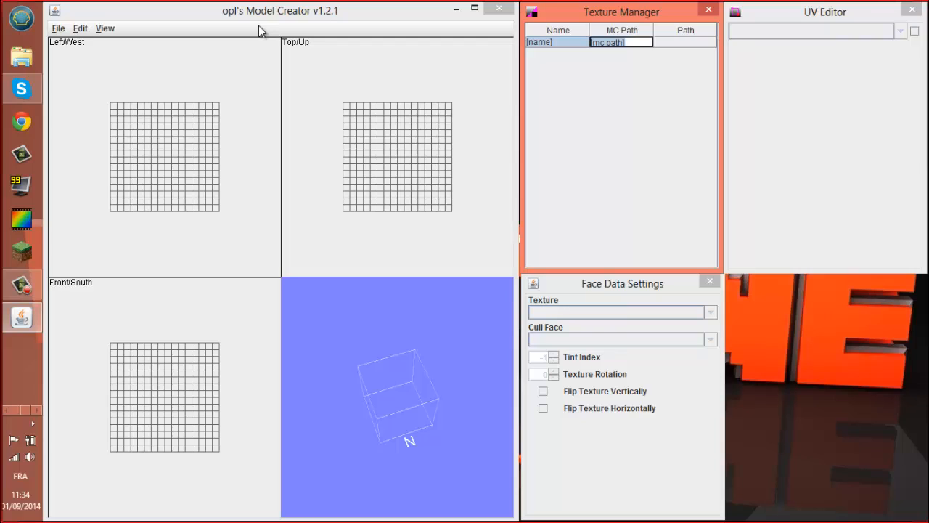
text(blocks)
Switch to File Explorer and open the assets/minecraft/textures/blocks folder of the r3d new mat resource pack
click(22, 58)
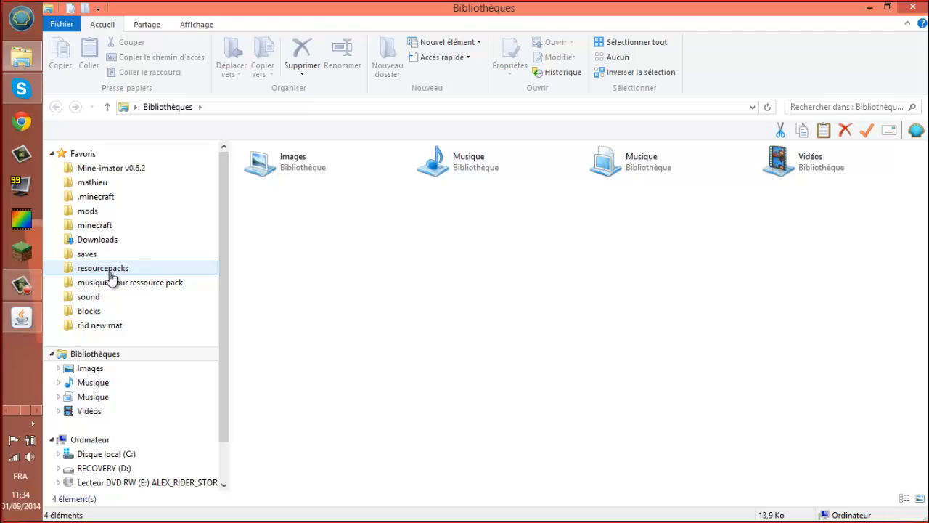
click(80, 327)
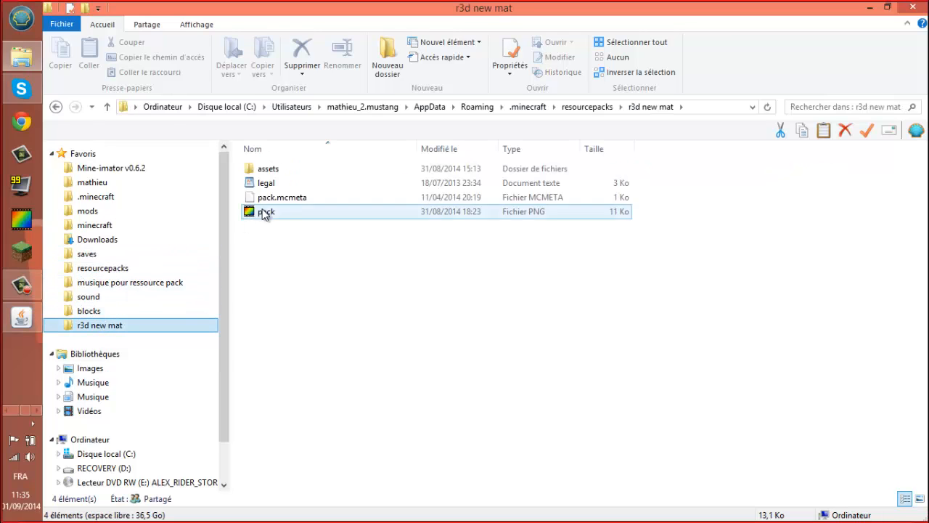
double_click(271, 170)
double_click(272, 171)
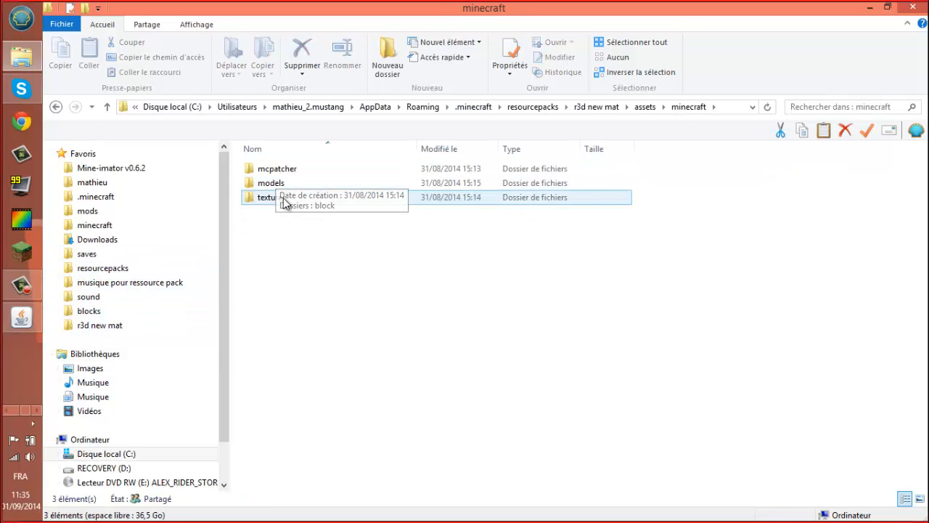
double_click(280, 199)
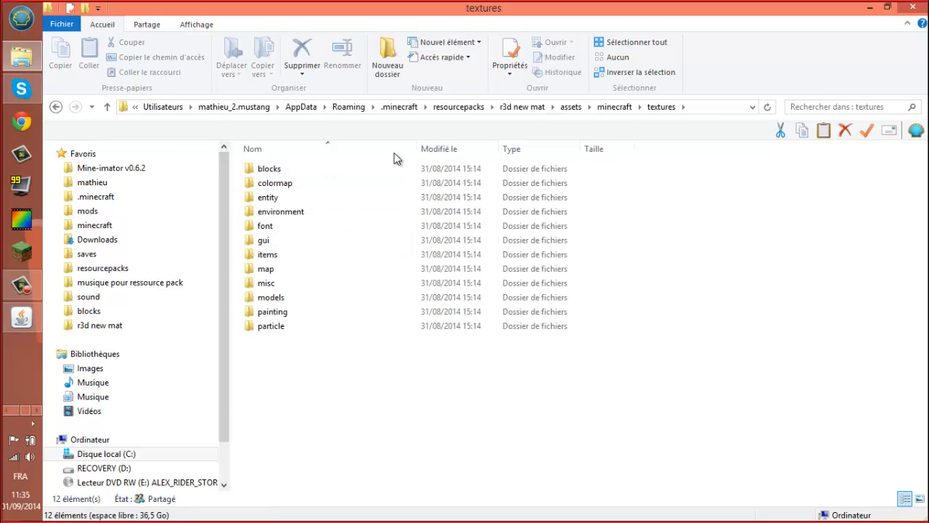
click(281, 172)
double_click(280, 170)
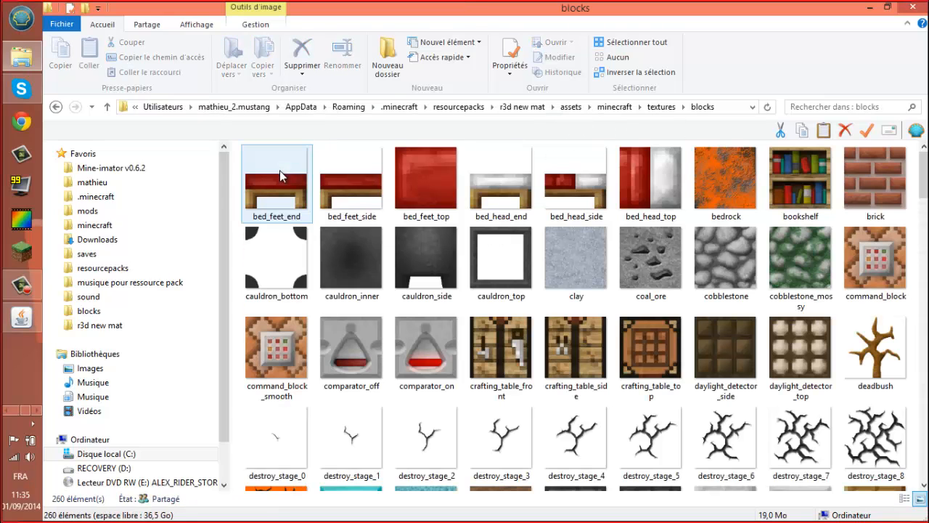
Look up the ladder texture's file name among the block textures and close the folder window
click(648, 292)
scroll(649, 298, down, 3)
scroll(650, 311, down, 10)
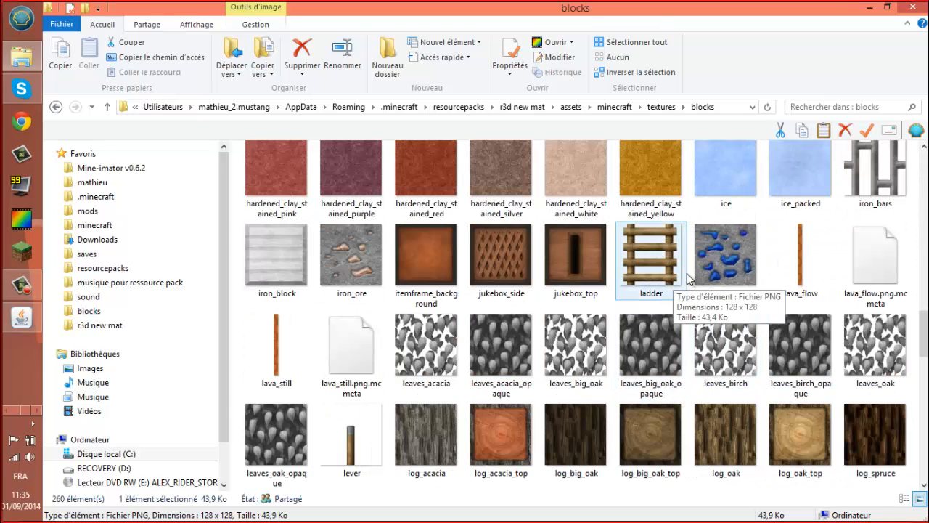
click(914, 8)
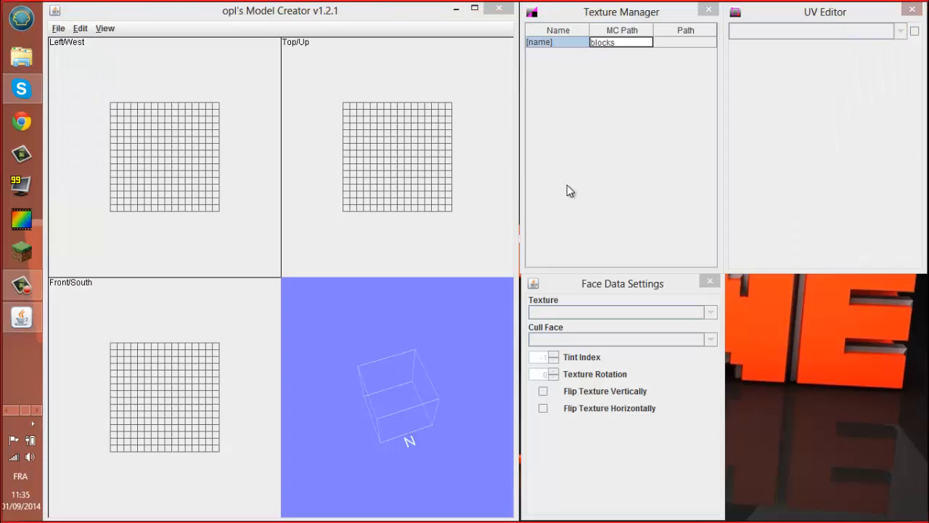
Complete the first texture's MC Path as blocks/ladder
click(627, 42)
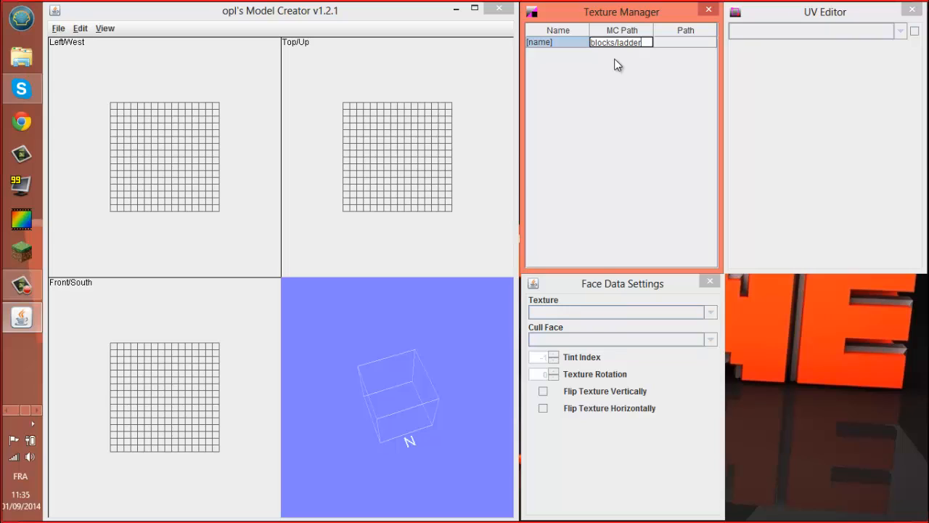
key(Return)
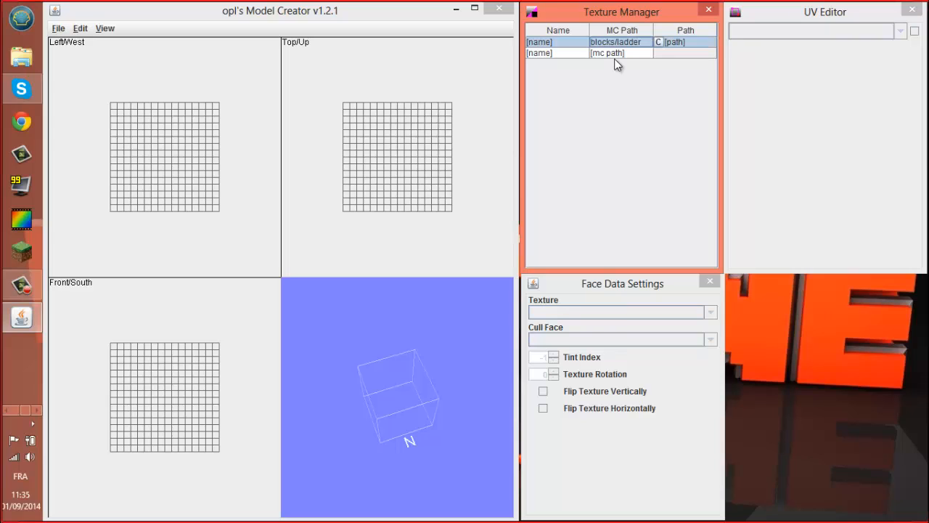
Open the file chooser for the blocks/ladder texture's Path and go to AppData/Roaming/.minecraft in the user folder
double_click(688, 44)
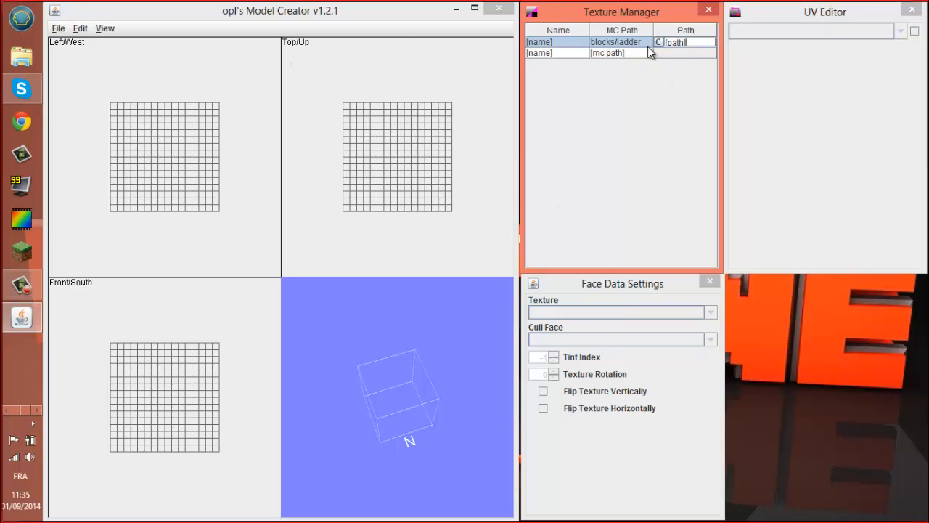
click(660, 44)
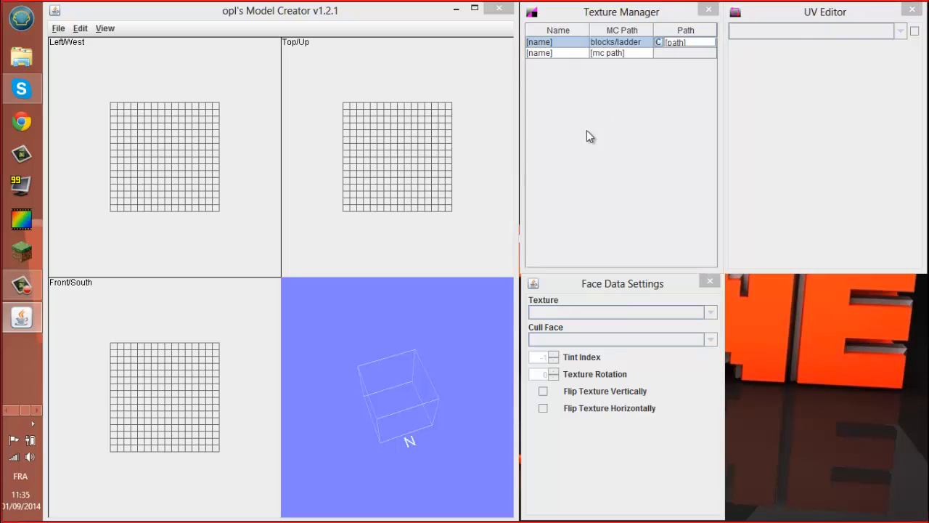
click(682, 52)
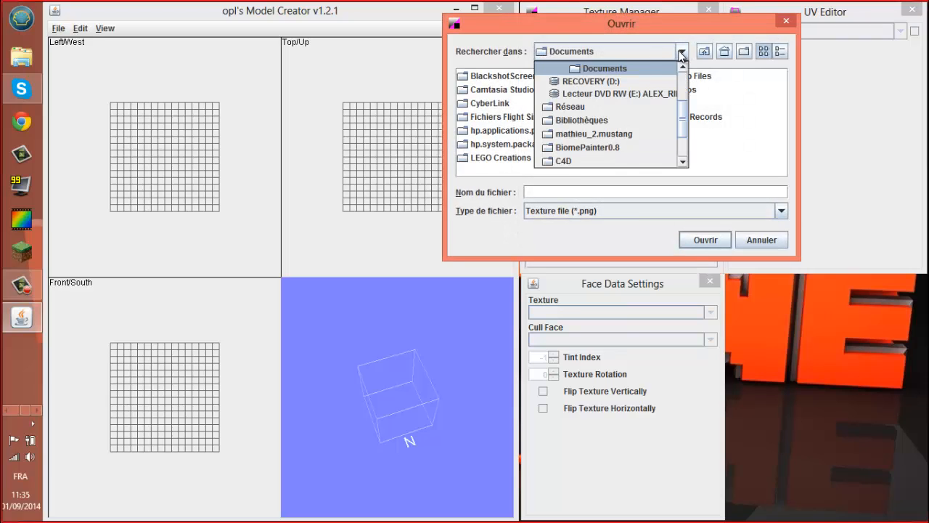
scroll(640, 93, up, 1)
scroll(631, 112, down, 1)
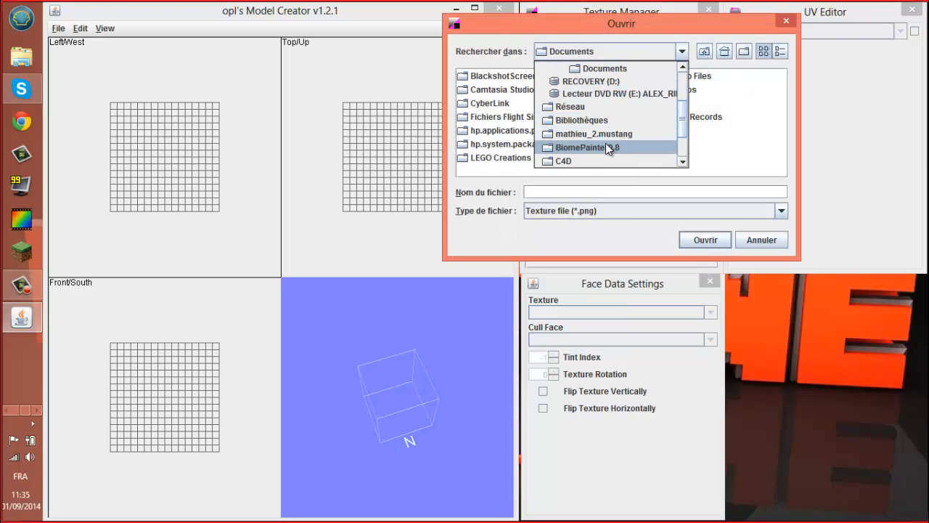
click(544, 125)
double_click(485, 90)
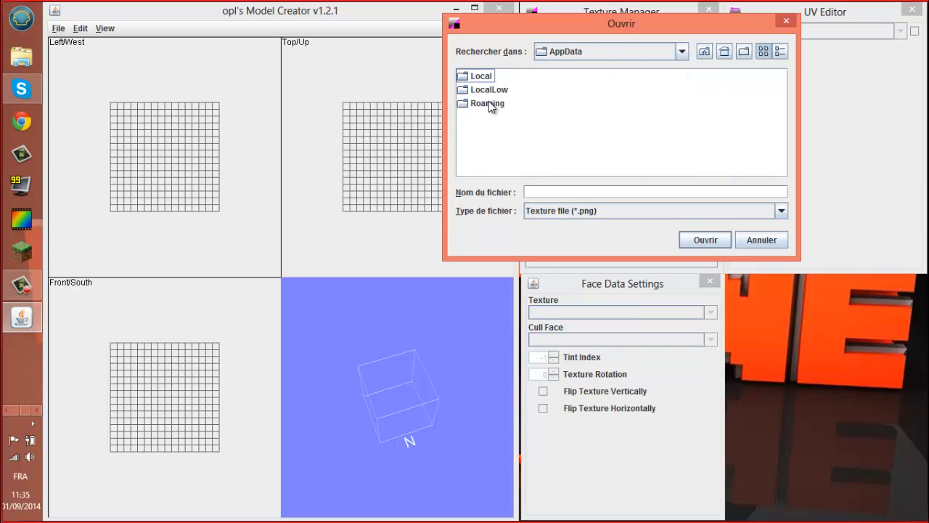
double_click(488, 103)
double_click(496, 92)
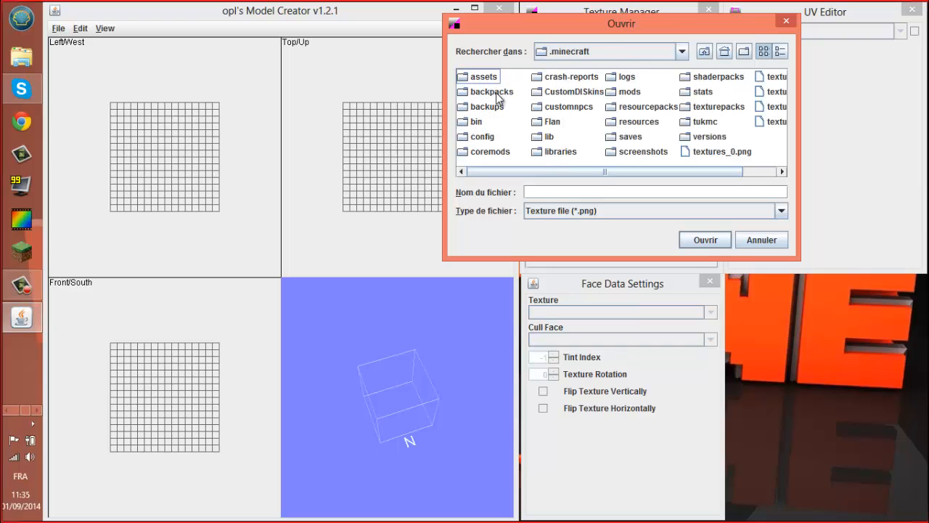
Browse from .minecraft into resourcepacks/r3d new mat/assets/minecraft
double_click(643, 106)
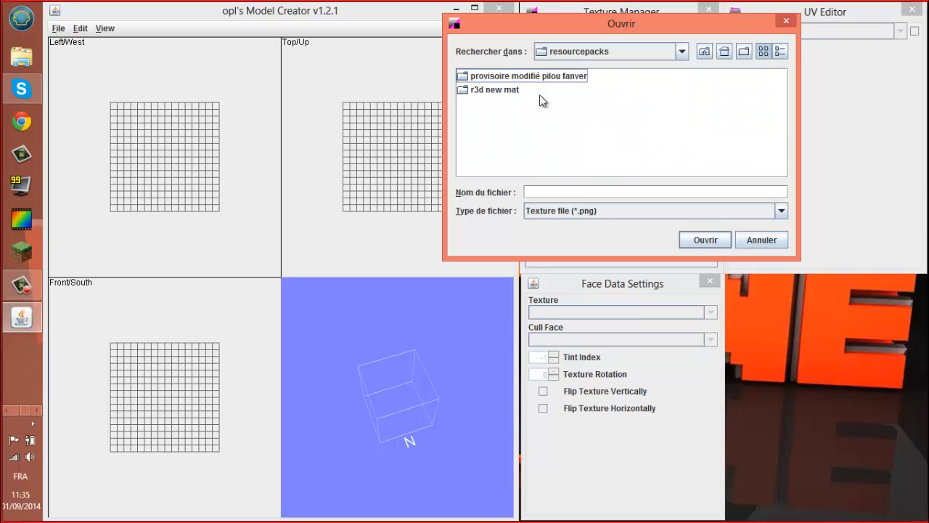
double_click(506, 90)
double_click(485, 77)
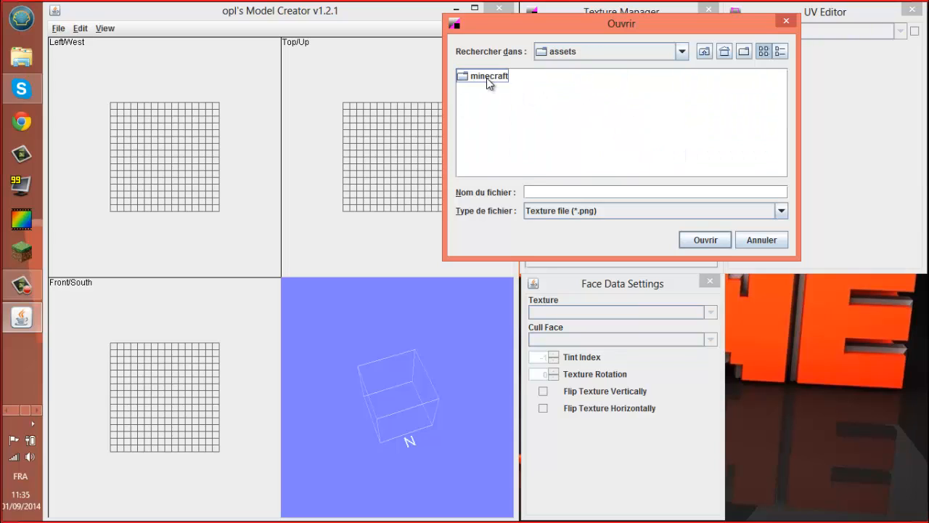
double_click(486, 77)
double_click(490, 89)
double_click(472, 76)
click(706, 52)
click(706, 52)
Load ladder.png from the textures/blocks folder as the image file for the blocks/ladder texture
double_click(492, 105)
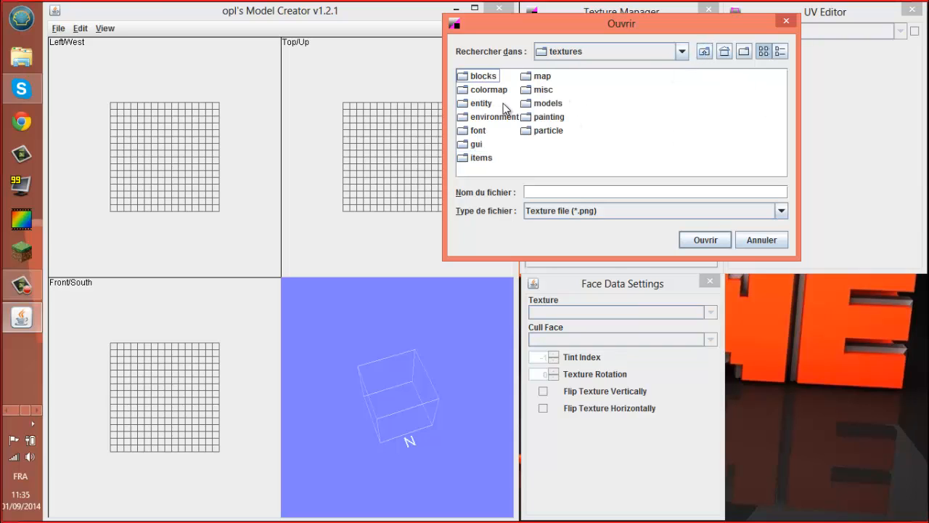
double_click(472, 76)
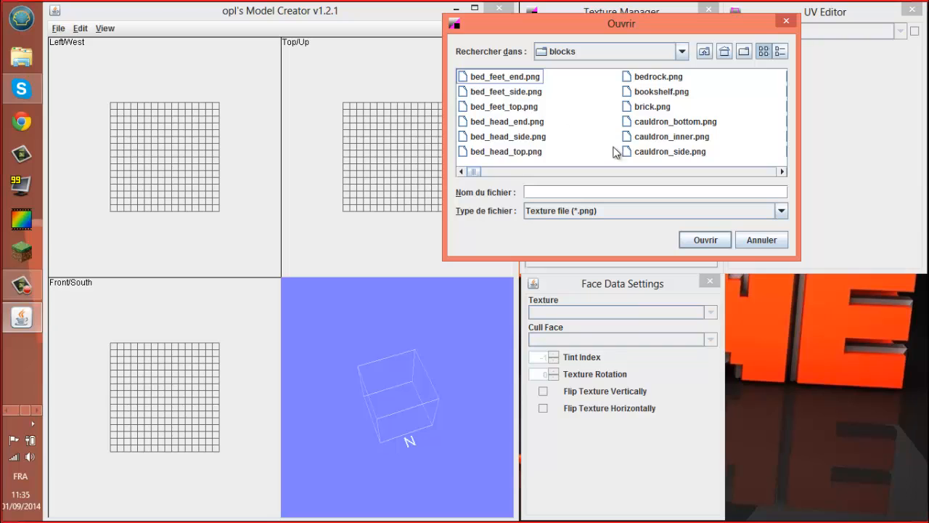
drag(782, 173, 781, 174)
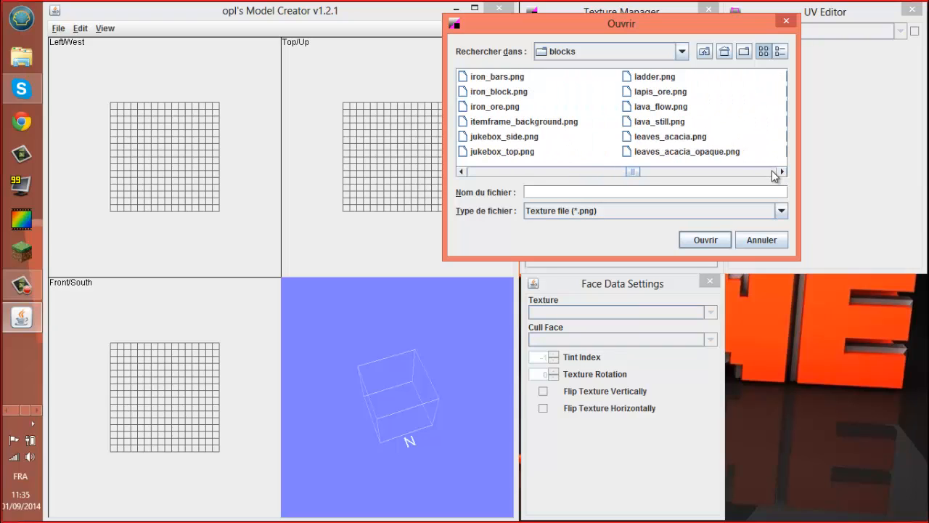
click(782, 172)
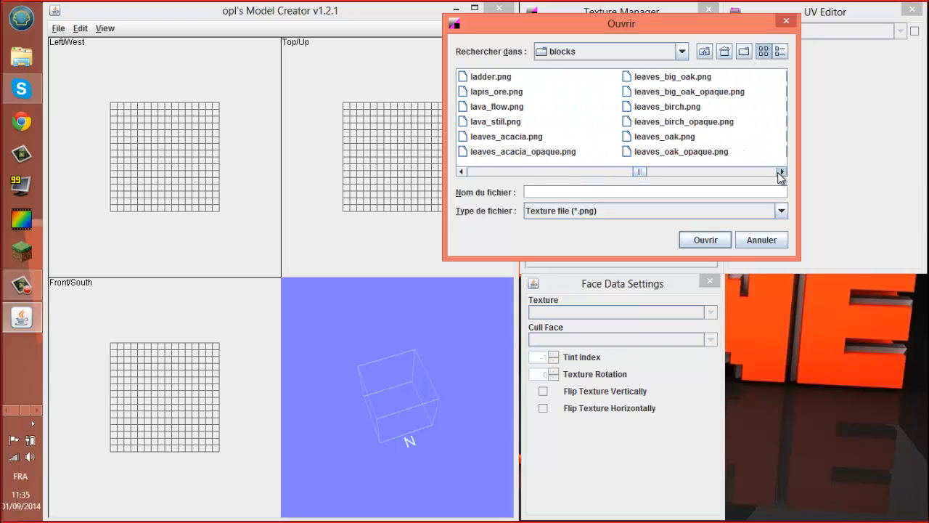
double_click(495, 78)
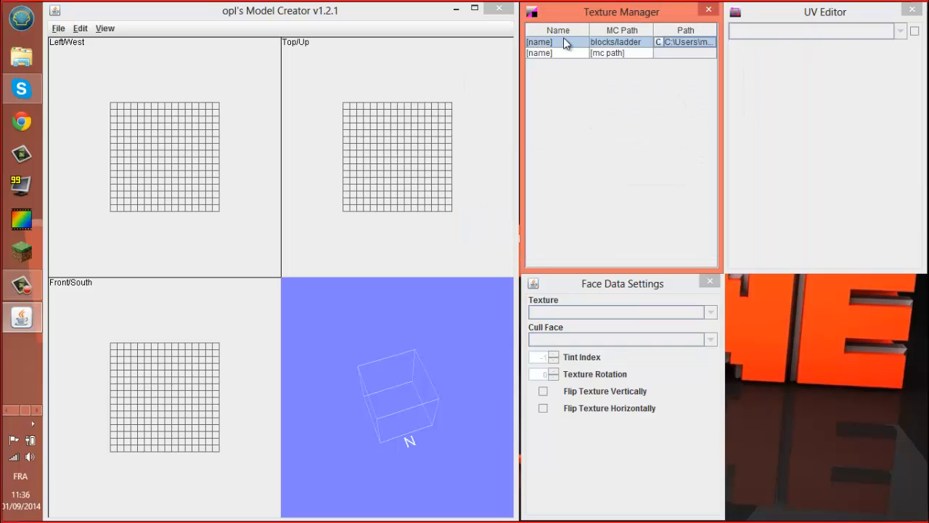
Append ladder to the name of the blocks/ladder texture
double_click(576, 42)
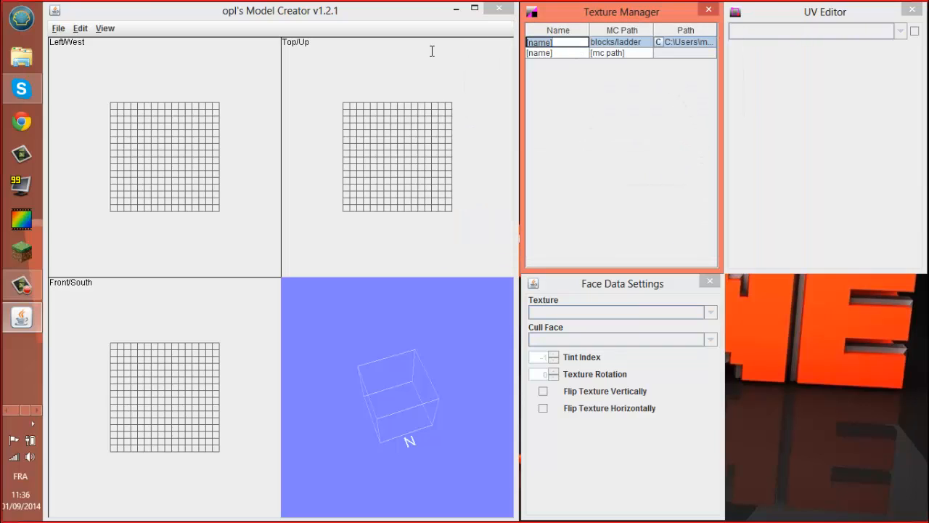
text(ladder)
key(Return)
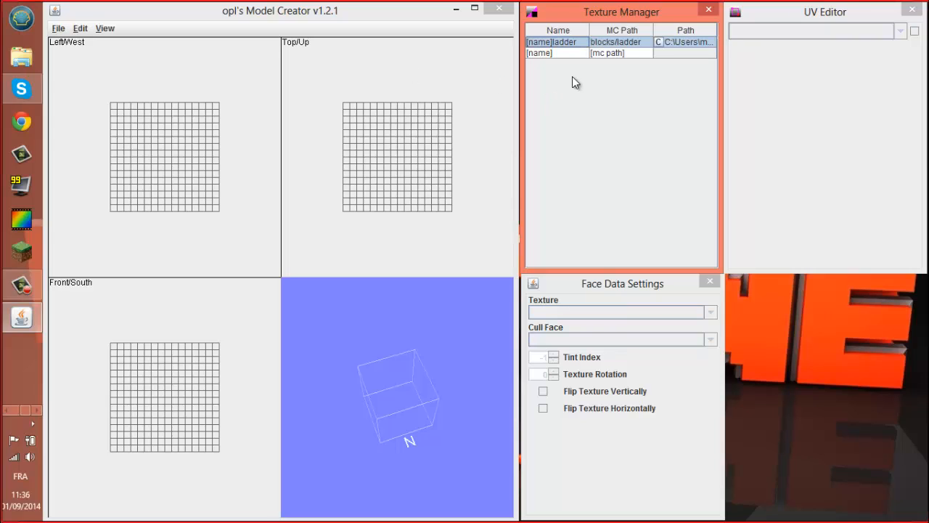
Switch to File Explorer and find the ladder image in r3d new mat/assets/minecraft/textures/blocks
click(619, 287)
click(614, 17)
click(21, 62)
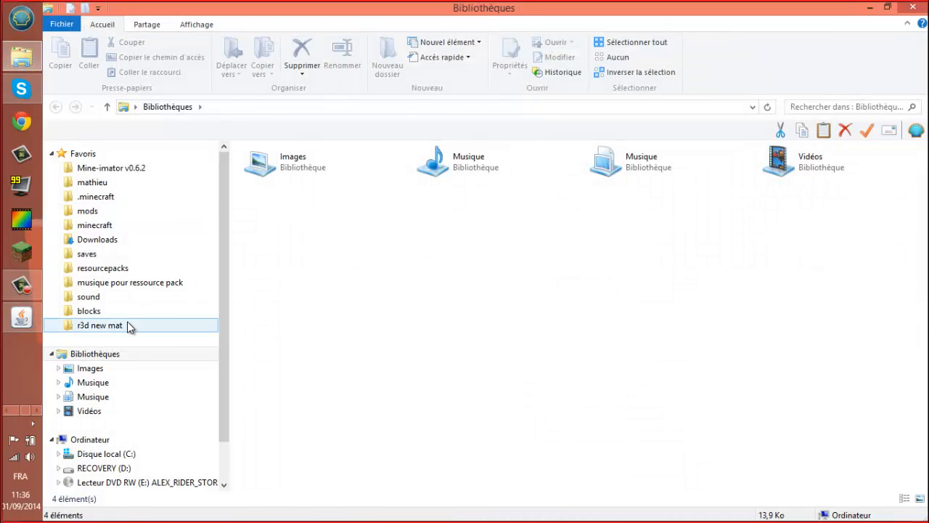
click(129, 325)
double_click(267, 169)
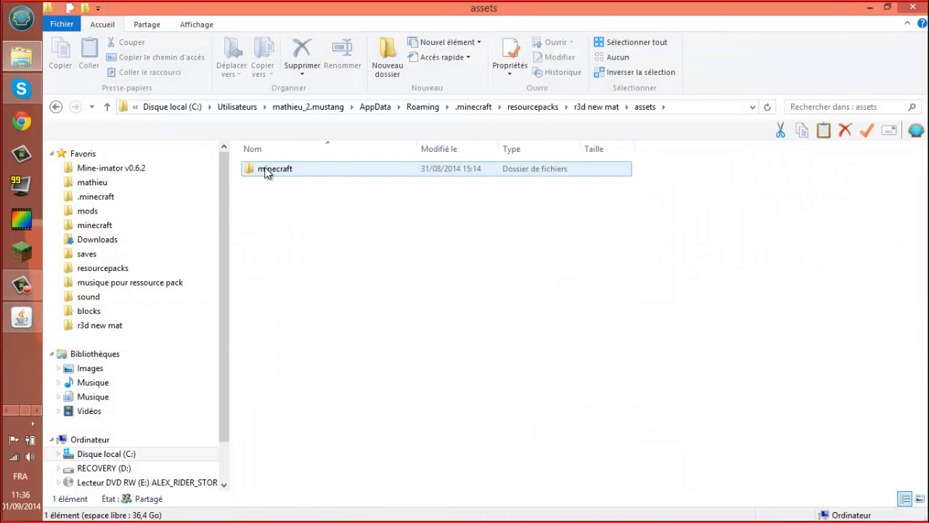
double_click(267, 169)
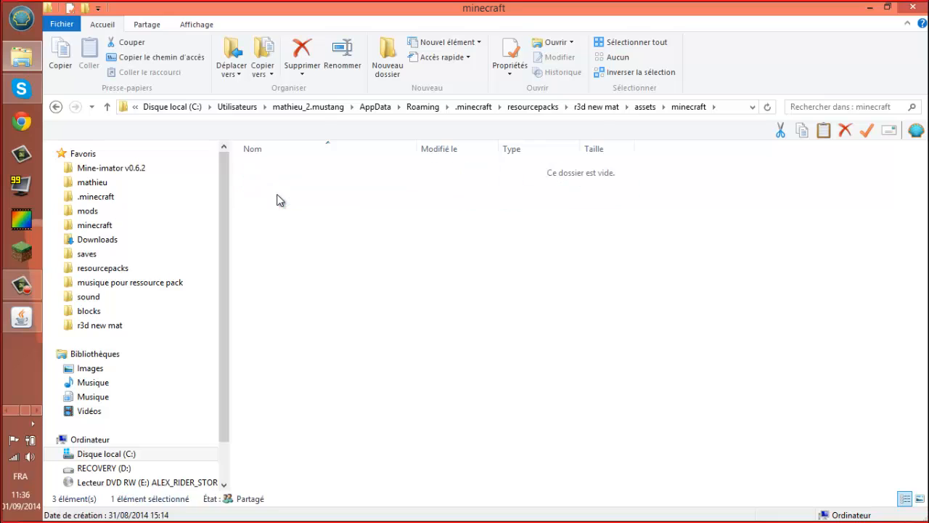
double_click(282, 174)
double_click(282, 174)
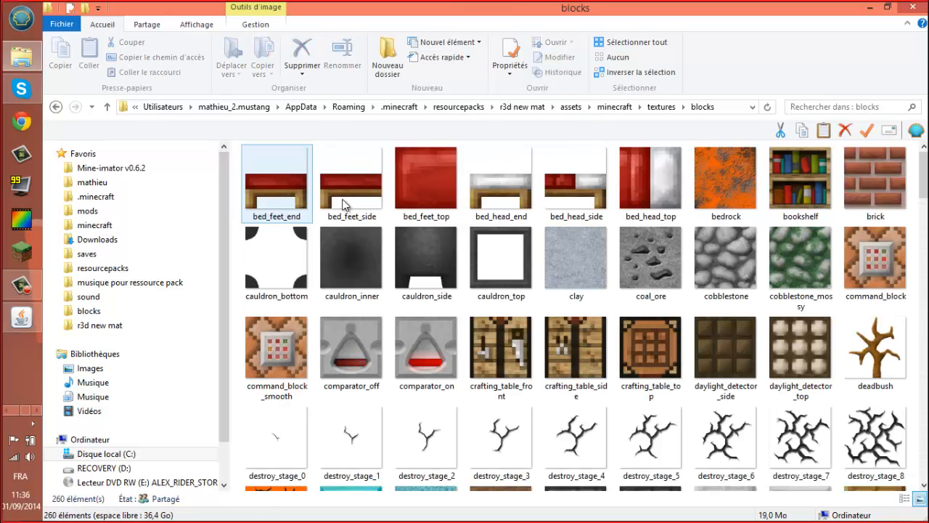
click(670, 298)
scroll(672, 301, down, 15)
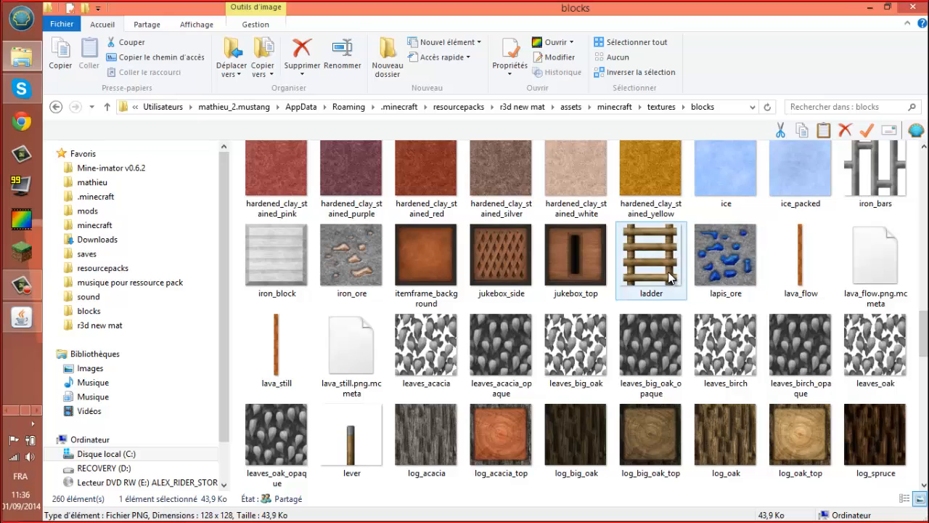
double_click(669, 278)
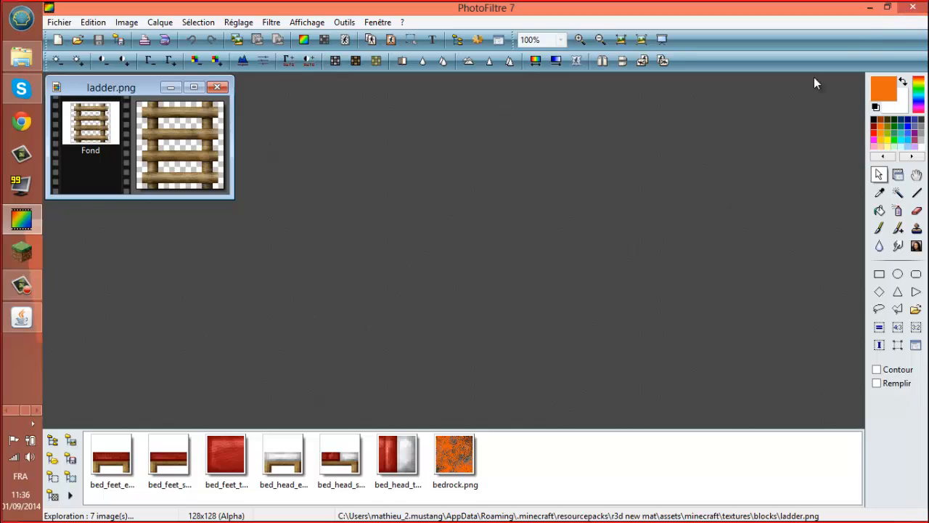
click(913, 7)
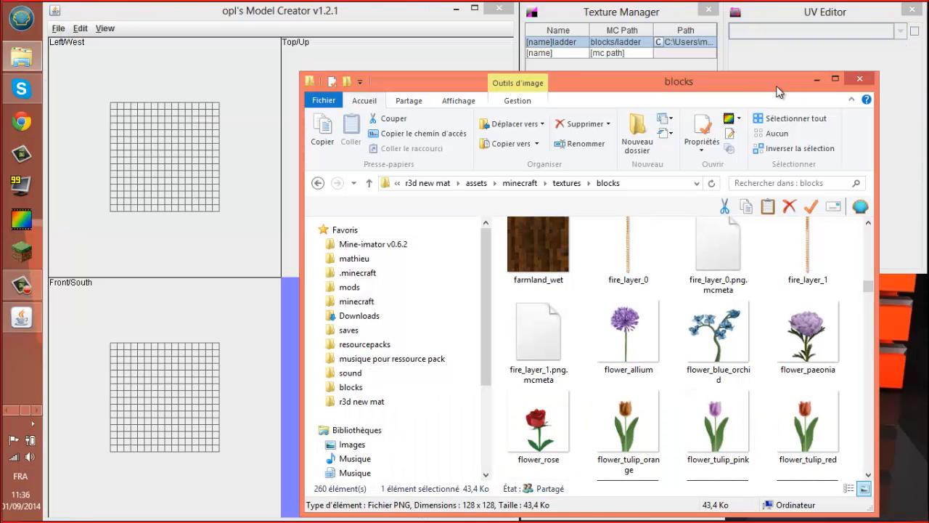
double_click(713, 87)
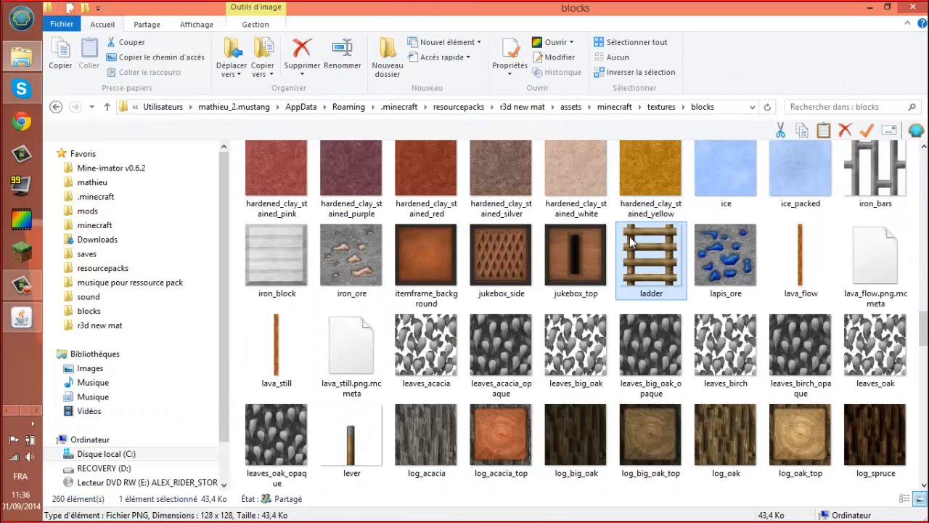
Open the ladder image in Windows Photo Viewer, close the folder window, and place the enlarged image below the UV Editor
right_click(662, 266)
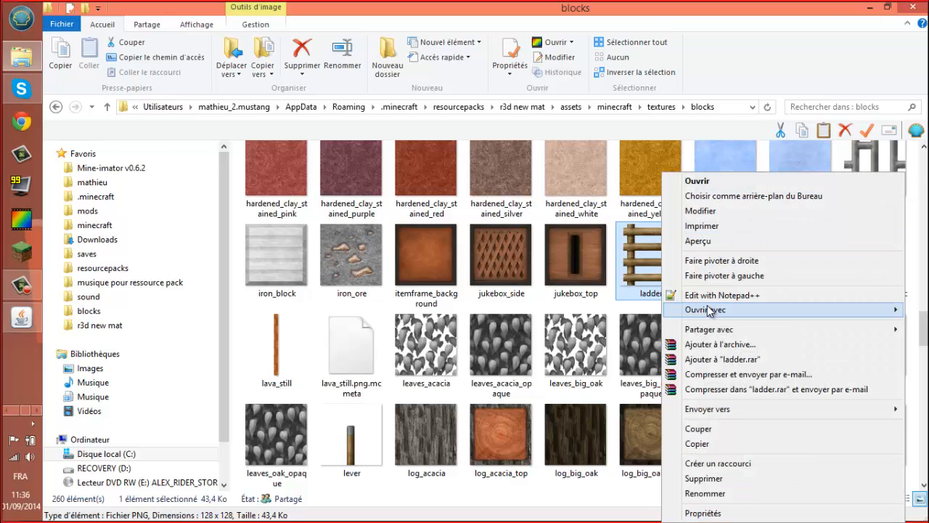
mouse_move(712, 309)
click(559, 355)
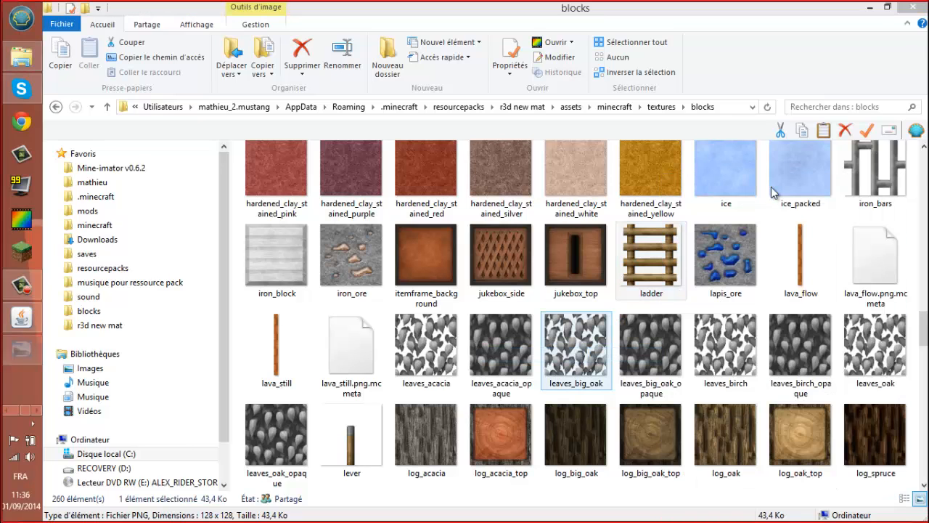
click(915, 9)
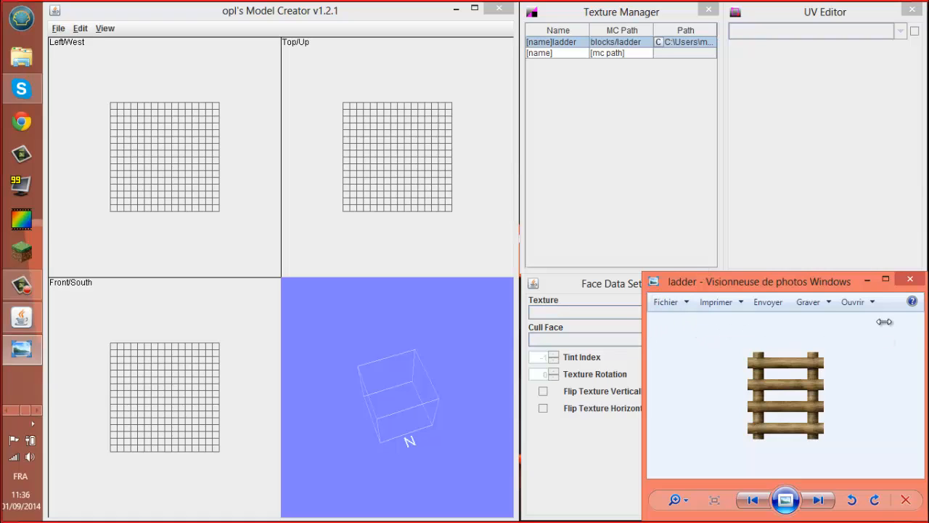
mouse_move(835, 288)
mouse_down()
mouse_move(869, 305)
mouse_move(899, 287)
mouse_move(838, 285)
mouse_up()
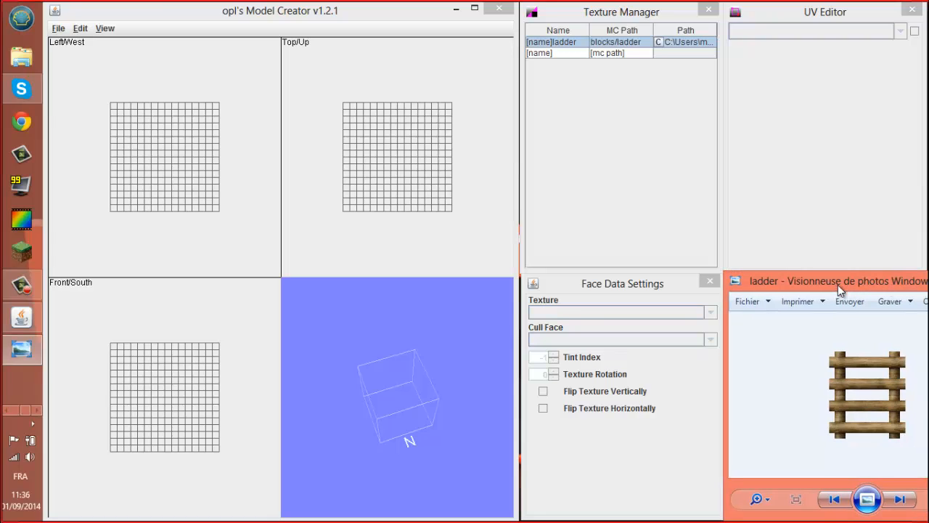
scroll(867, 387, up, 1)
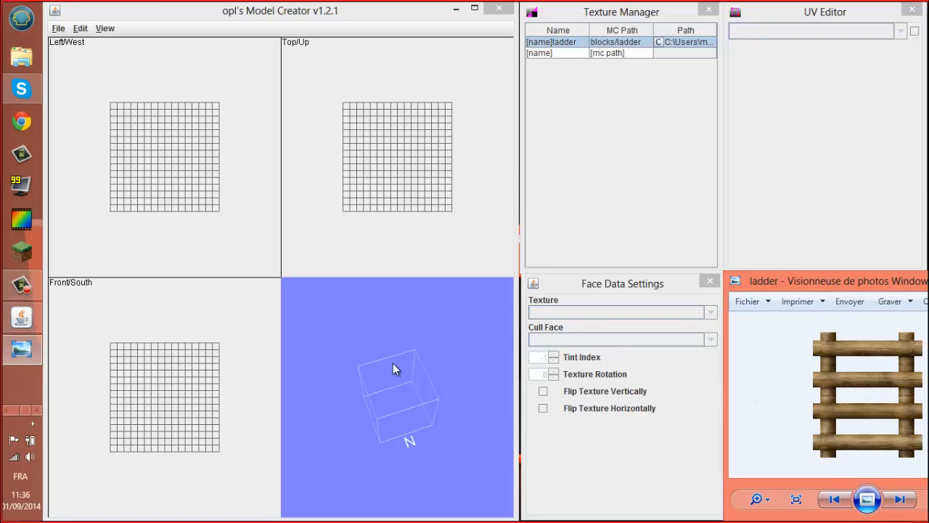
Create a new element and reduce it to a 2 by 2 unit vertical post at the north edge, two units from the west edge
click(394, 251)
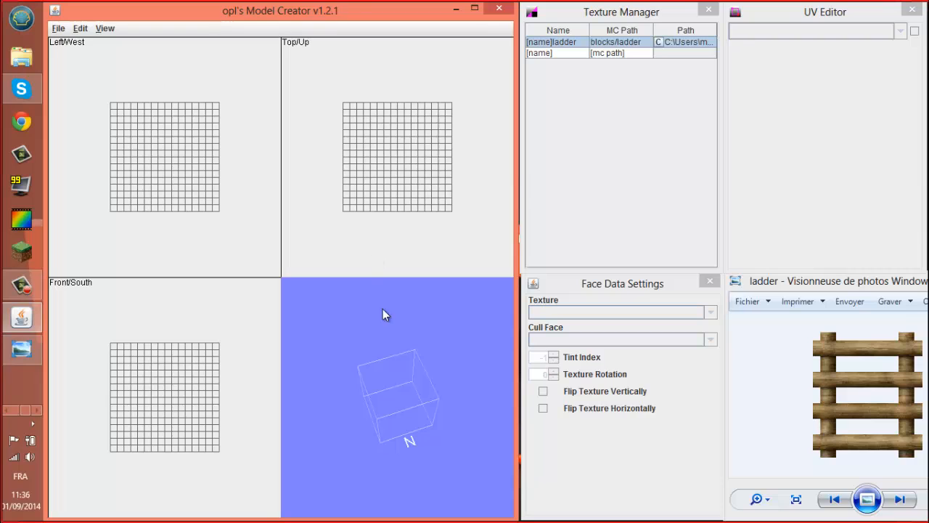
drag(382, 309, 414, 379)
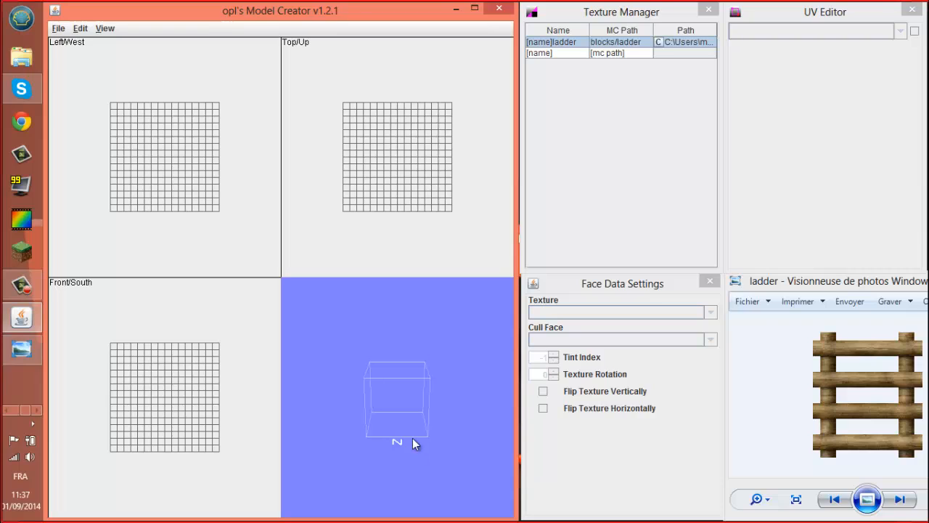
drag(400, 404, 368, 386)
click(80, 29)
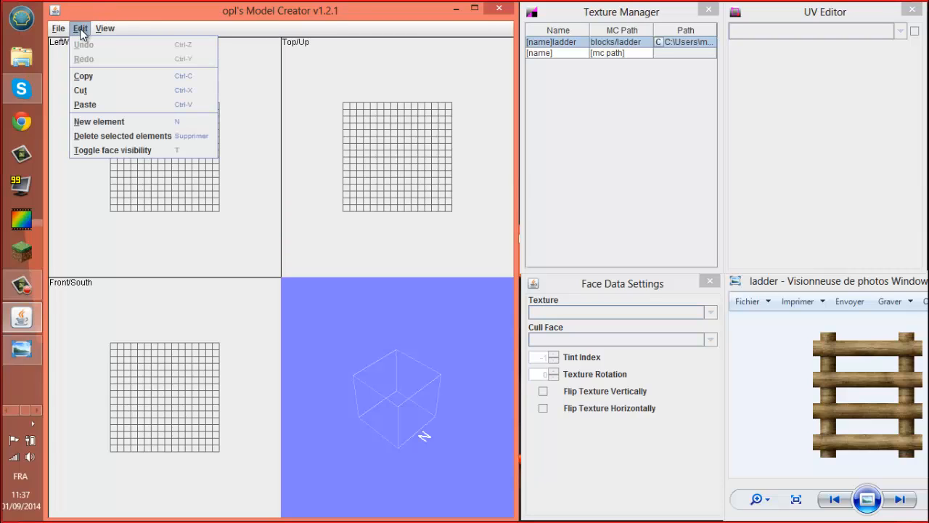
click(156, 122)
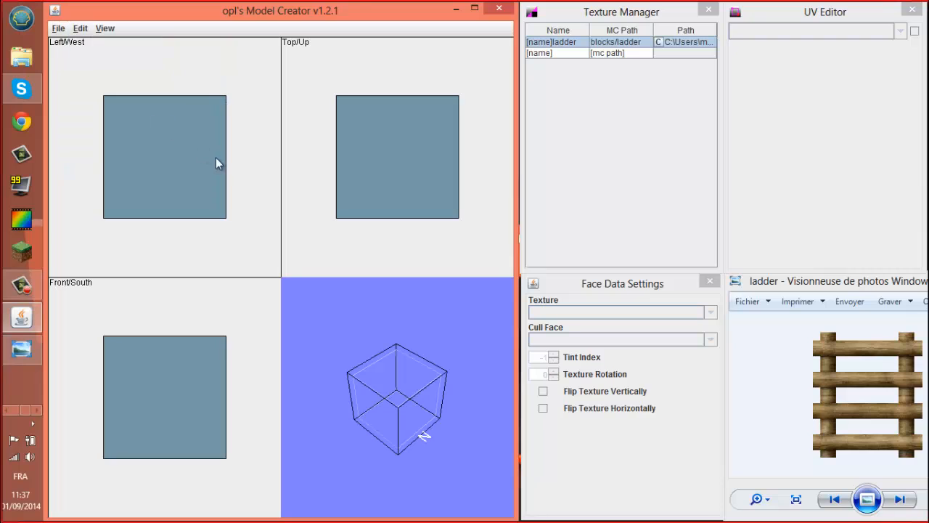
drag(404, 188, 368, 121)
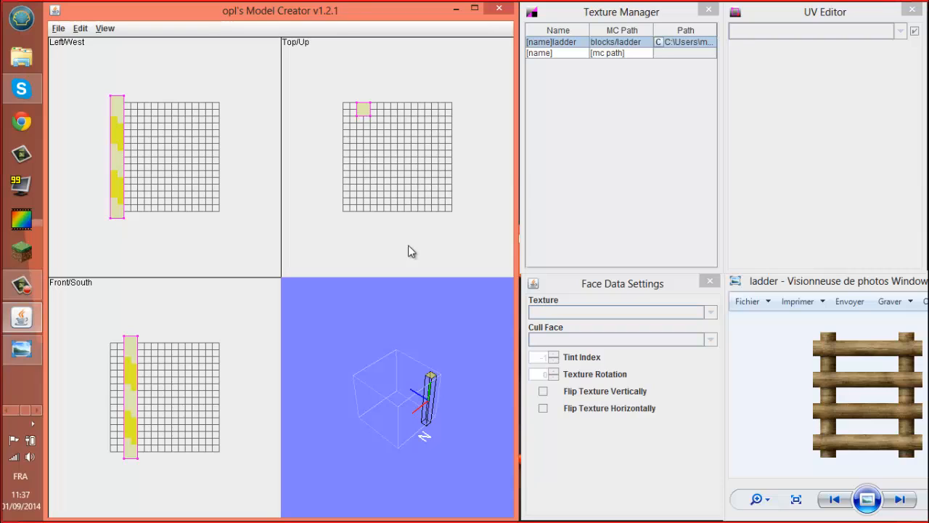
Move the post to the south edge of the grid and shorten it at both ends to the grid's 16-unit height
drag(404, 394, 435, 405)
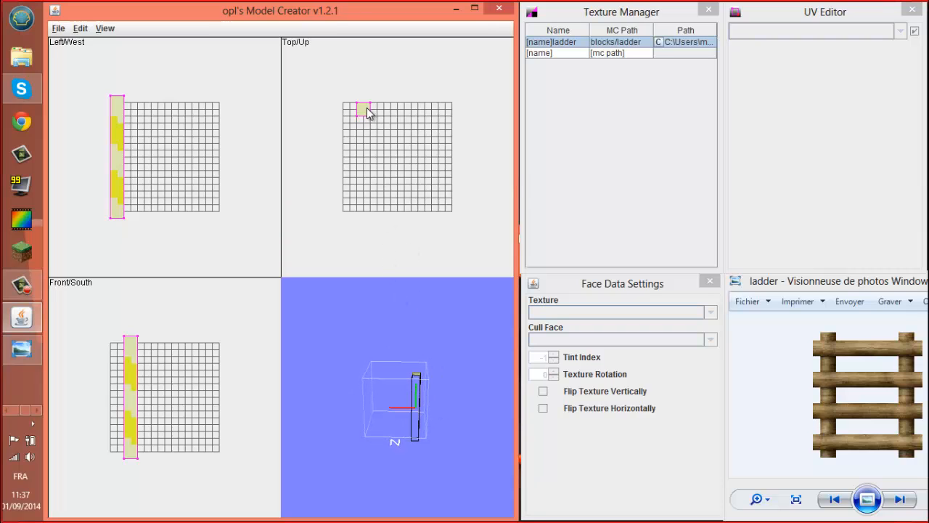
drag(367, 112, 368, 206)
drag(407, 359, 384, 374)
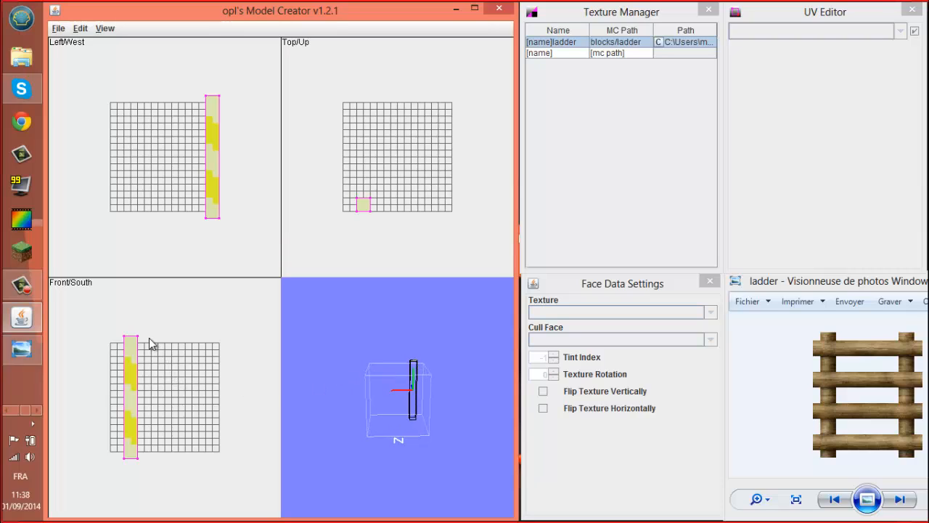
drag(136, 337, 137, 374)
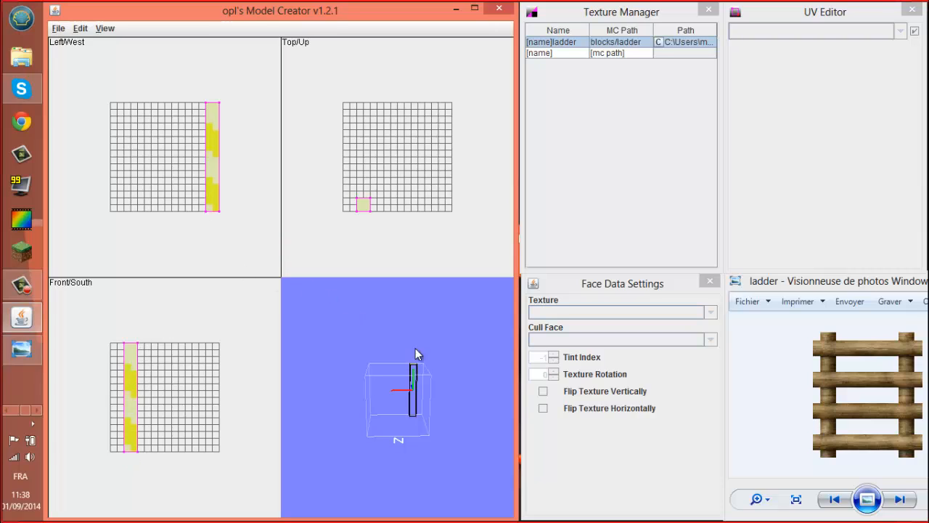
Select one long side face of the post and assign the [name]ladder texture to it
drag(416, 354, 367, 310)
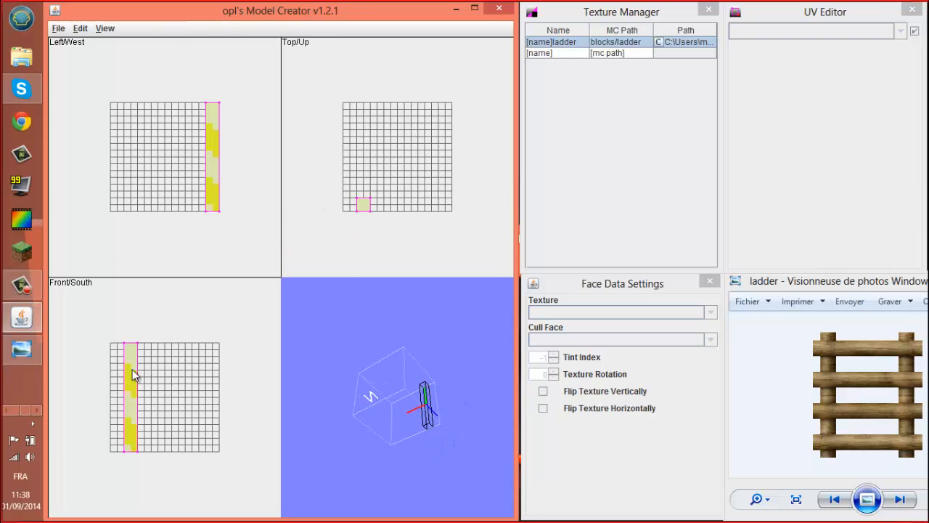
drag(410, 419, 406, 340)
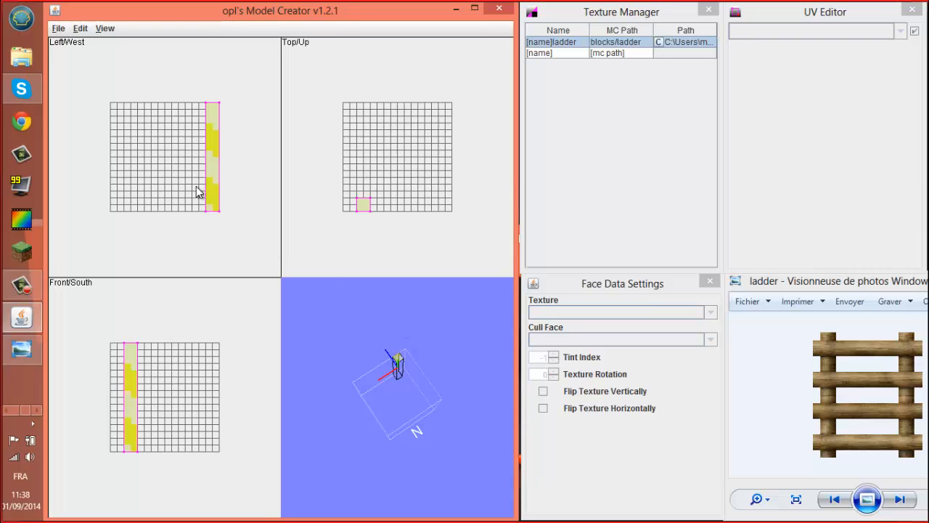
drag(435, 401, 421, 387)
scroll(405, 379, up, 10)
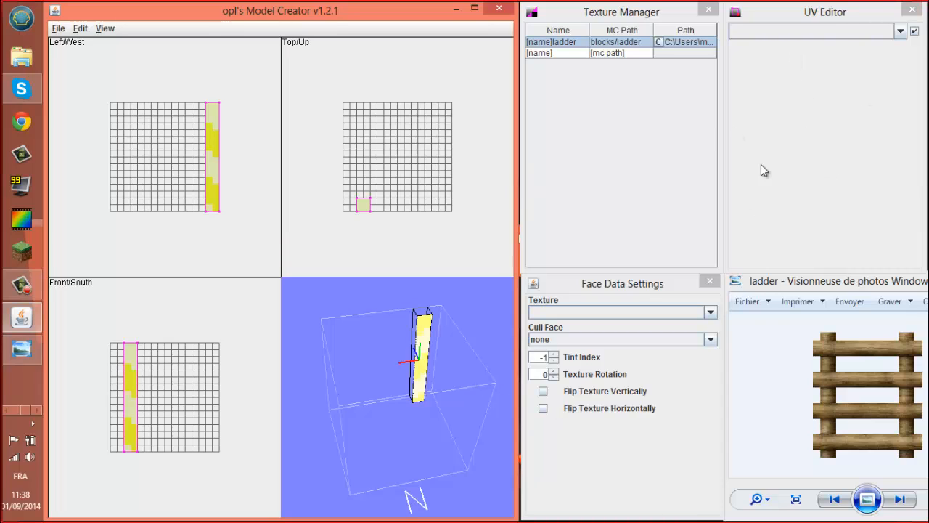
click(709, 317)
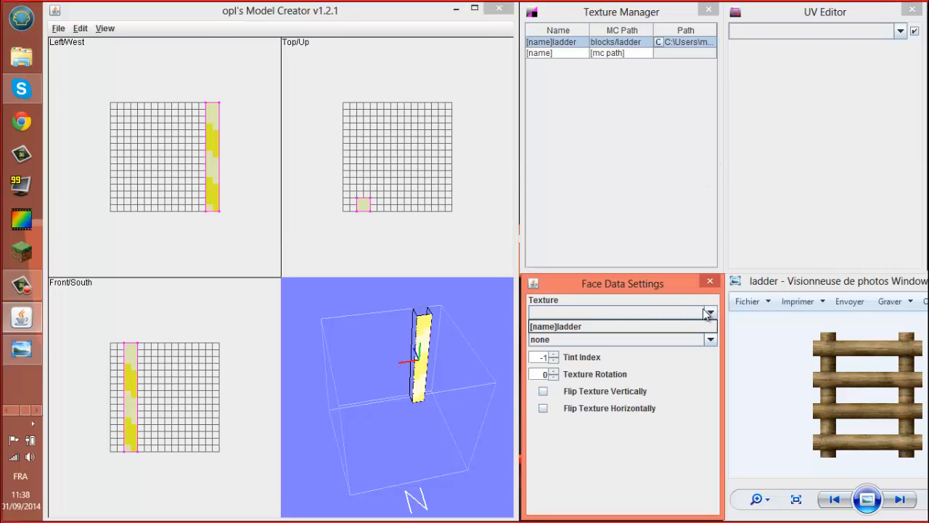
click(671, 324)
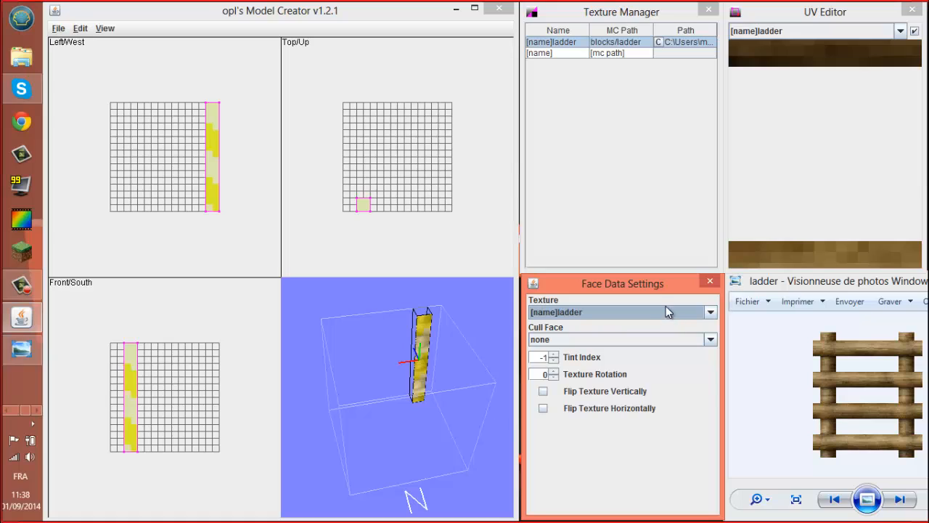
Remove the [name] placeholder from the first texture's name so that it reads ladder
double_click(560, 43)
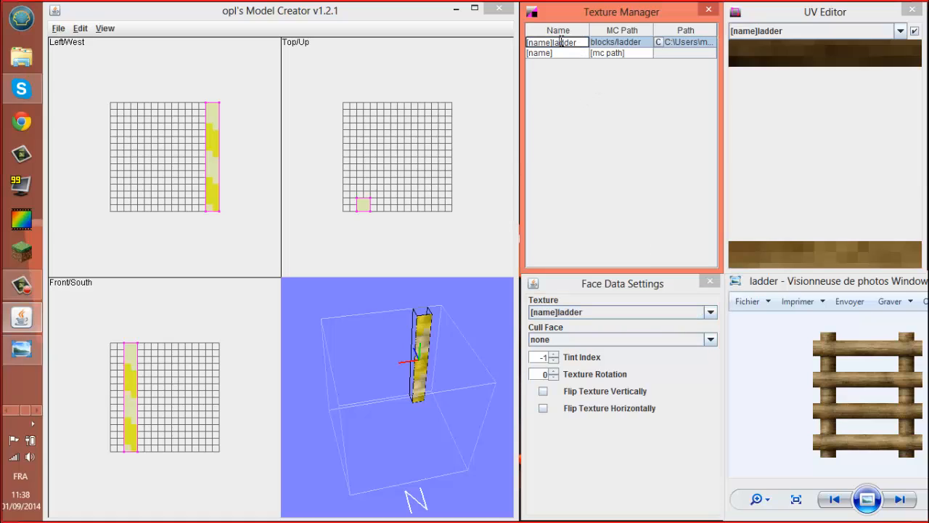
drag(547, 42, 506, 45)
key(BackSpace)
key(Return)
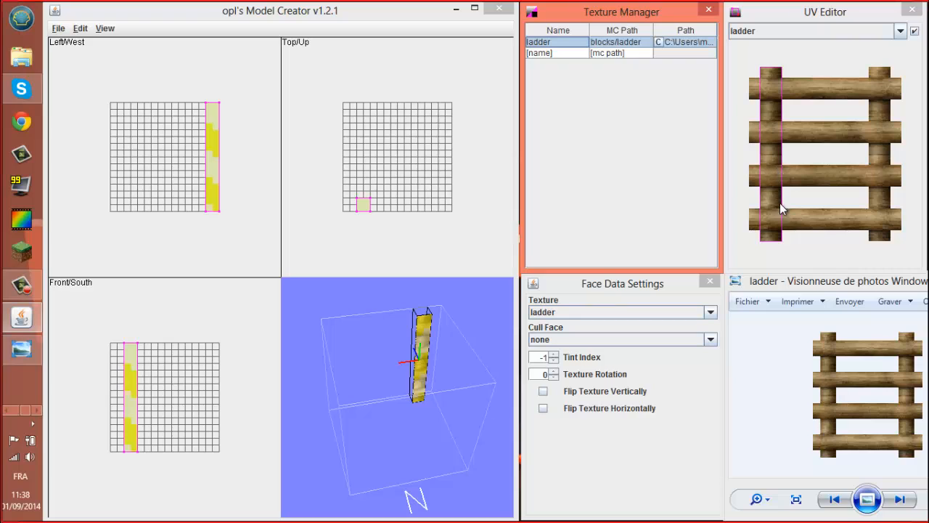
Align the north face's UV area with the left post of the ladder texture and deselect the face
mouse_move(775, 106)
mouse_down()
mouse_move(814, 114)
mouse_move(811, 156)
mouse_move(771, 117)
mouse_up()
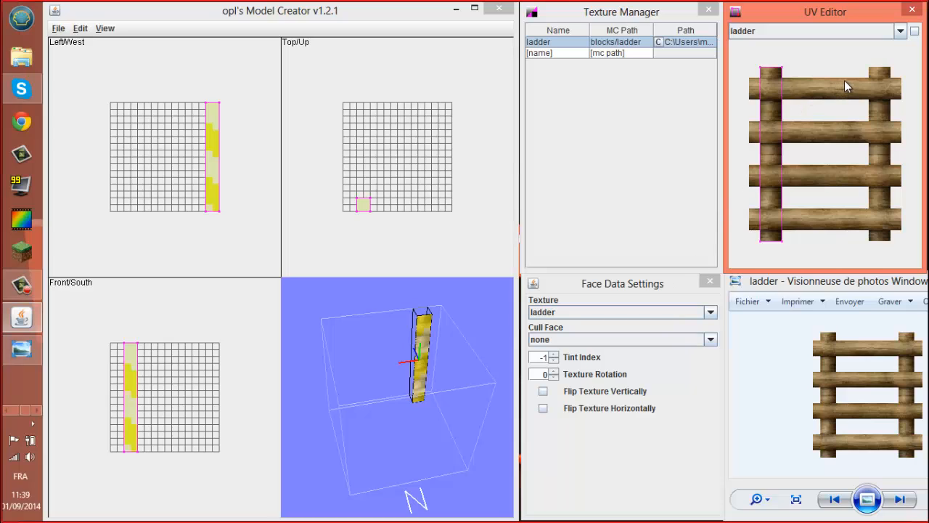
click(490, 328)
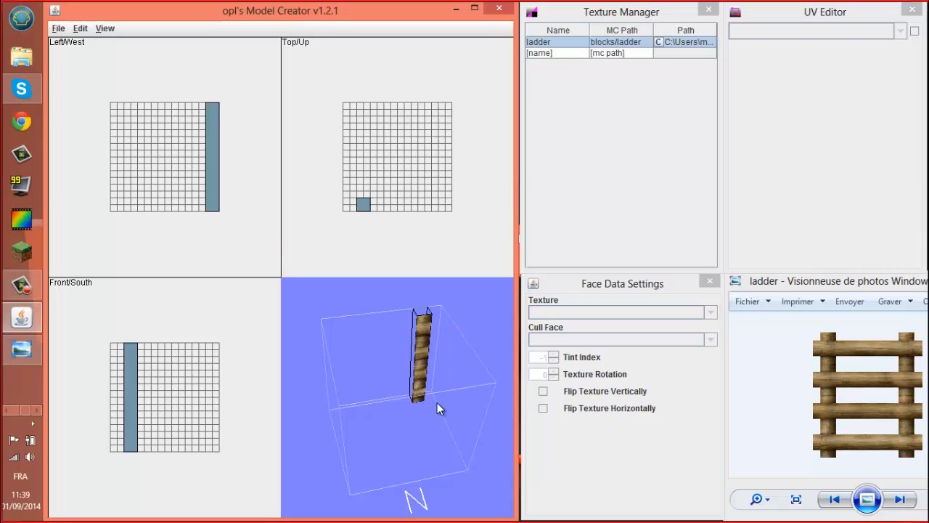
Assign the ladder texture to the post's west face and align its UV area with the texture's right post
drag(446, 407, 502, 405)
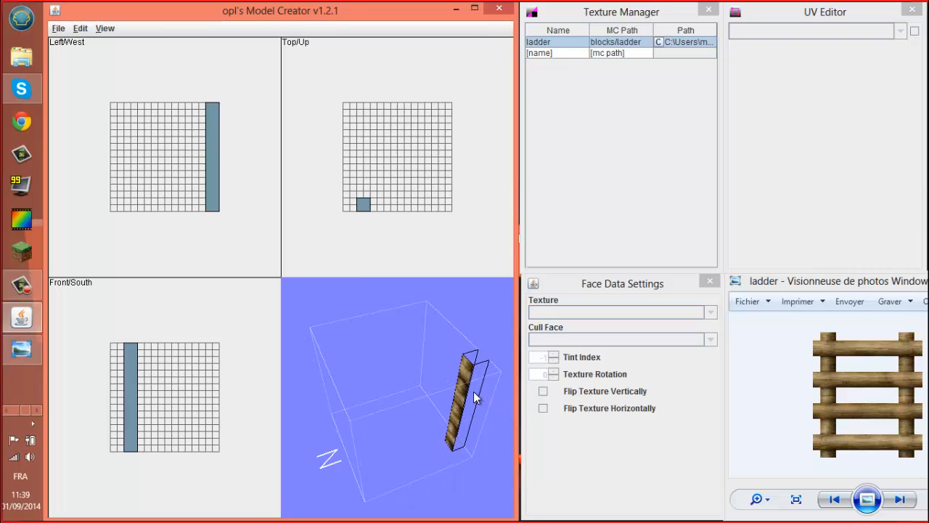
click(473, 391)
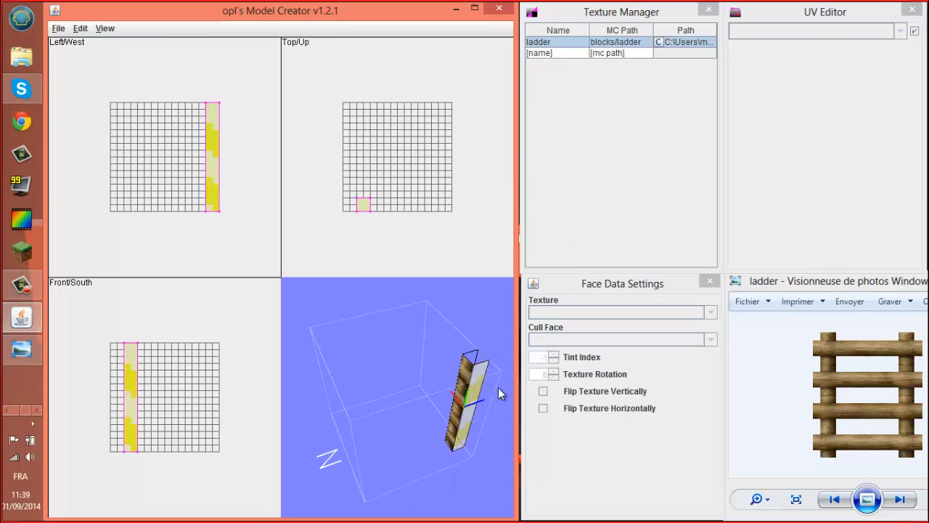
click(477, 386)
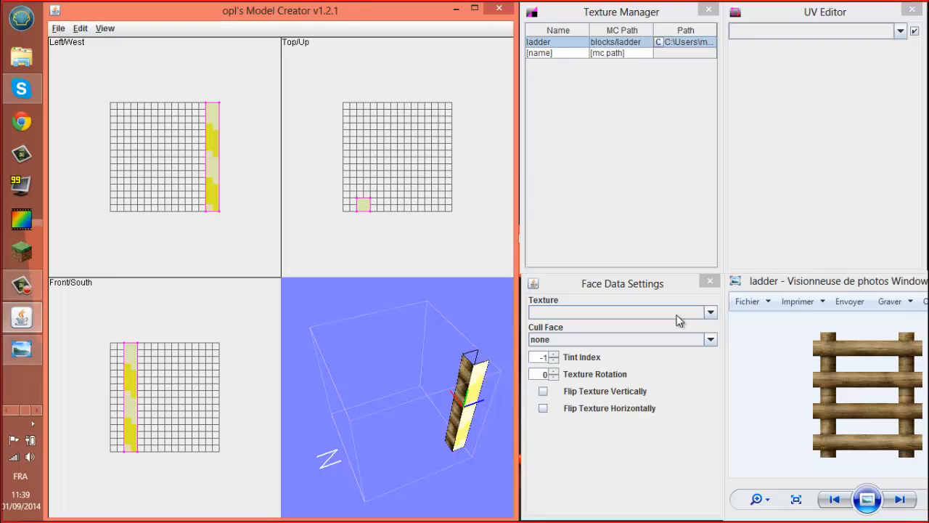
click(712, 311)
click(610, 327)
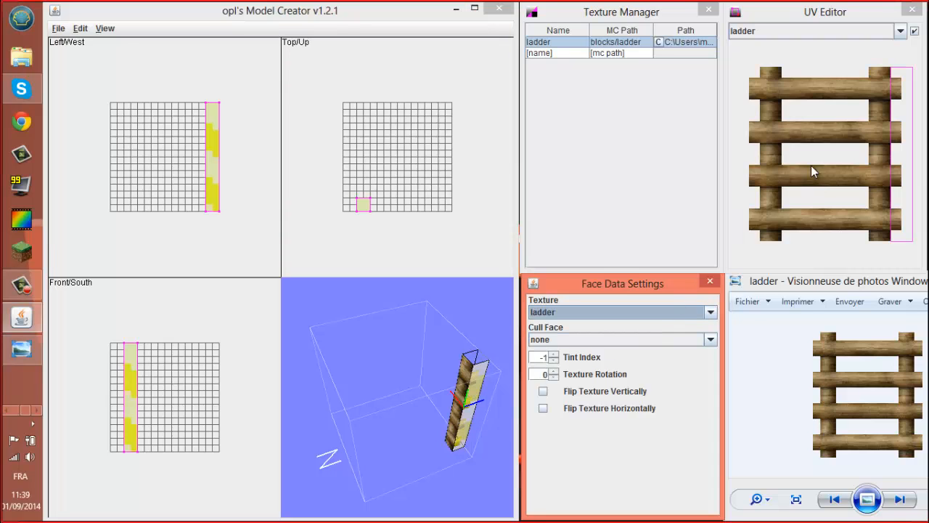
drag(898, 131, 878, 133)
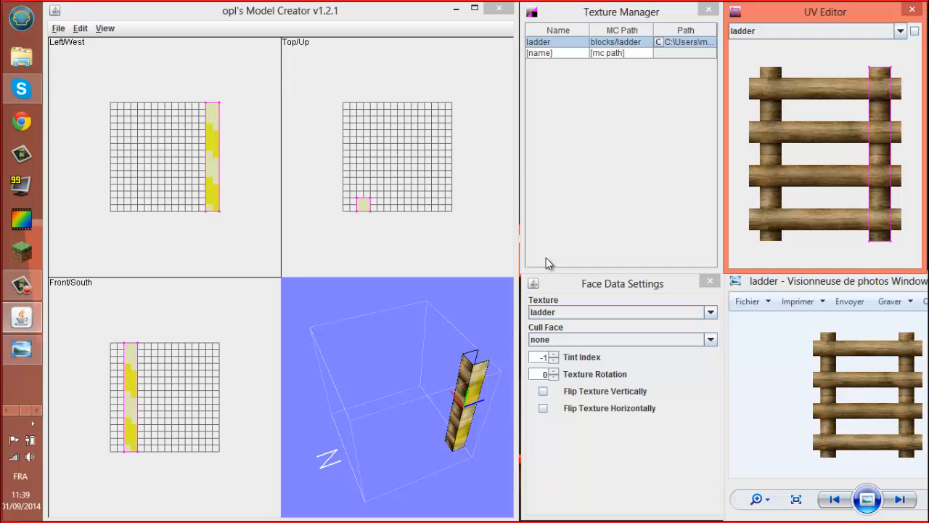
Apply the ladder texture to the post's east face and fit its UV area onto the texture's right post
click(447, 313)
drag(446, 313, 346, 385)
click(343, 383)
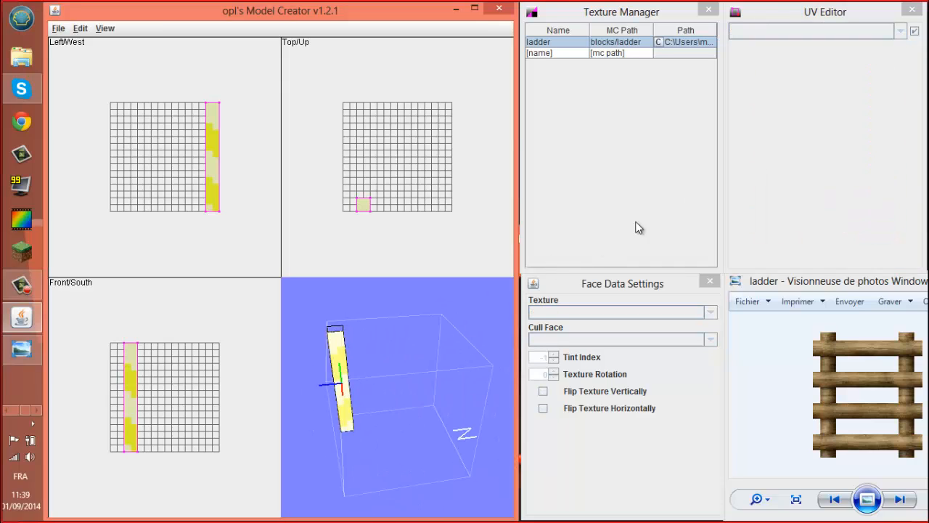
click(648, 314)
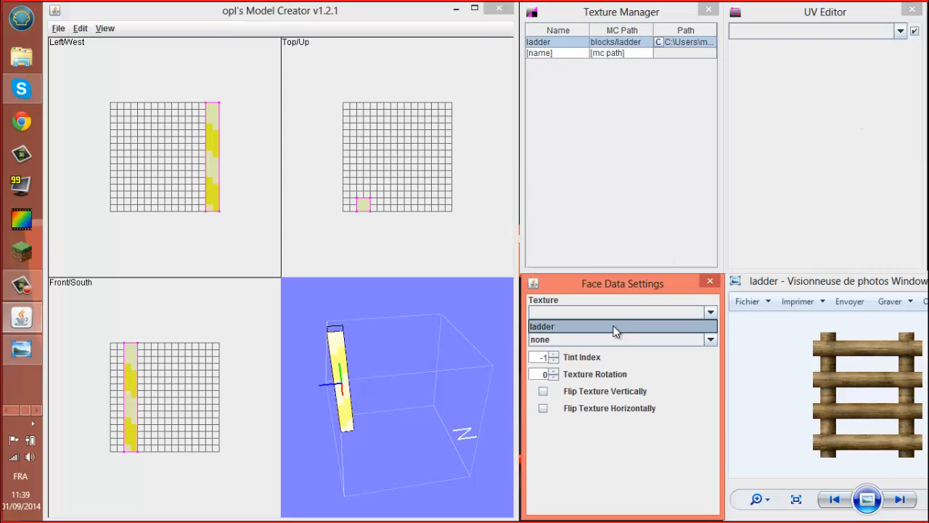
click(617, 325)
drag(880, 107, 869, 108)
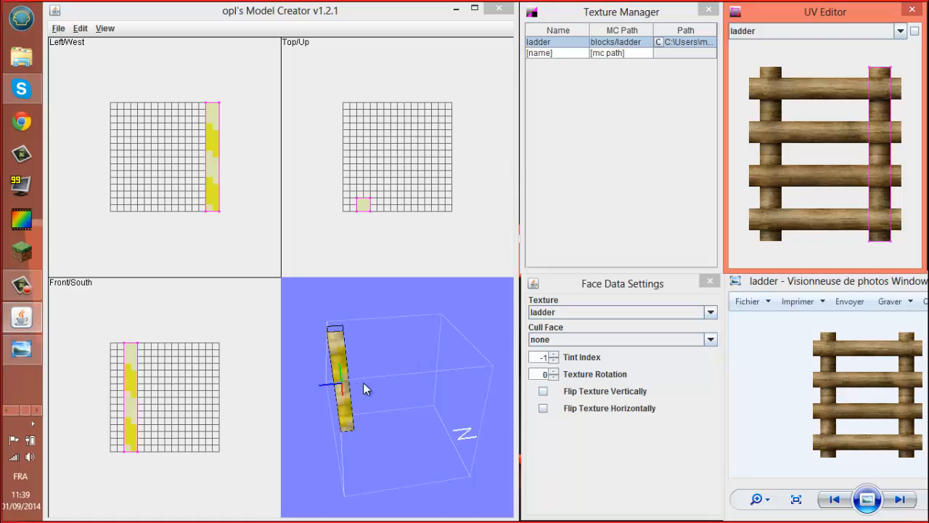
Assign the ladder texture to the post's south face and deselect the face
click(389, 379)
drag(389, 379, 350, 405)
click(349, 405)
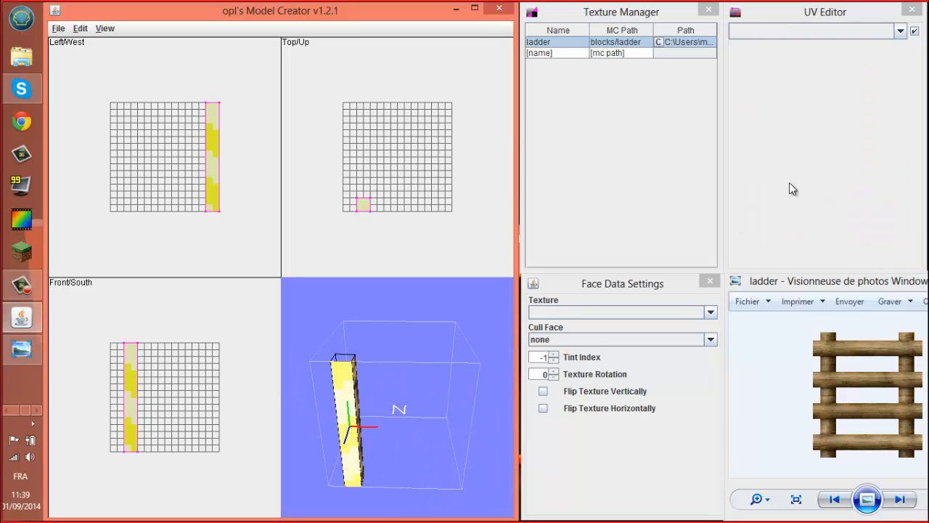
click(686, 312)
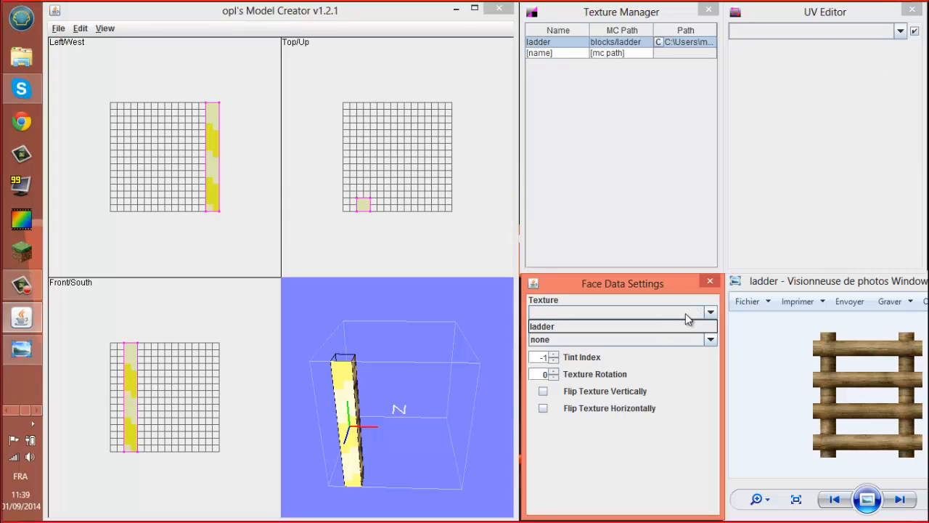
click(647, 323)
click(375, 396)
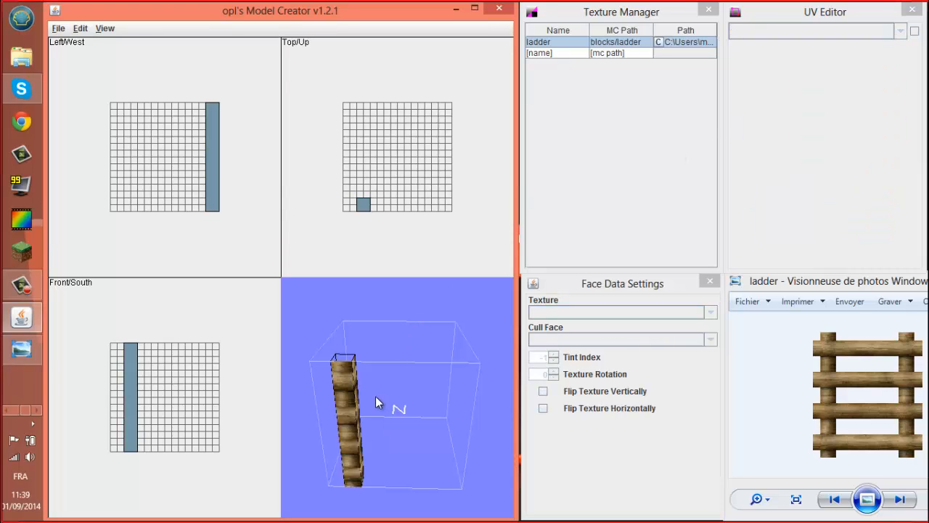
Select the small top face of the post and assign the ladder texture to it
drag(375, 397, 484, 366)
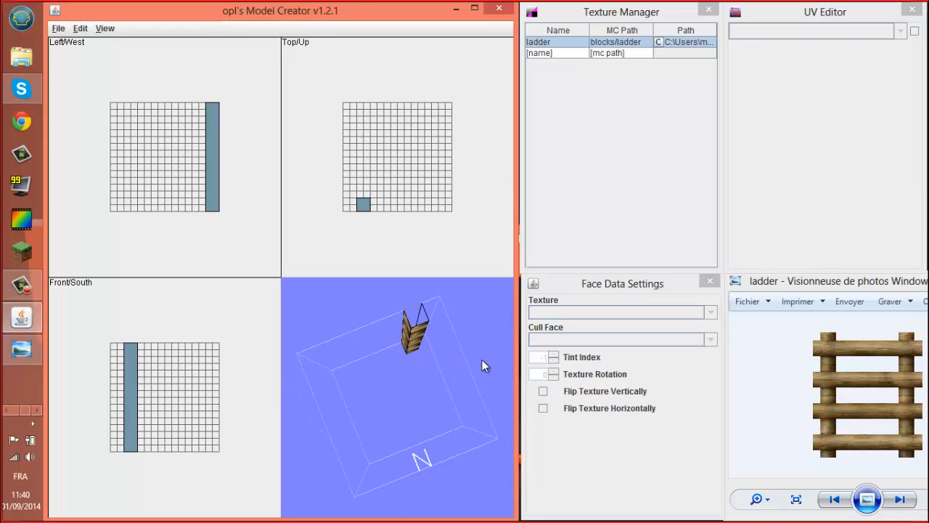
click(425, 327)
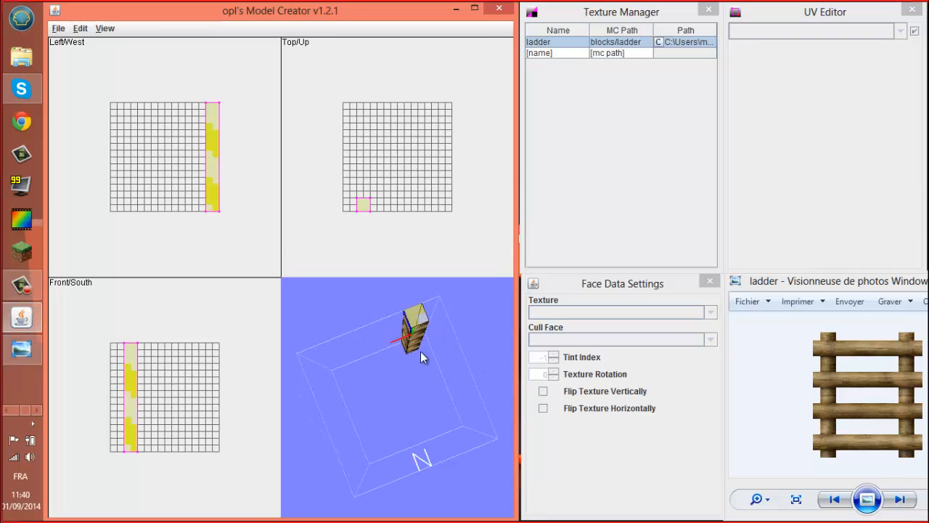
click(424, 324)
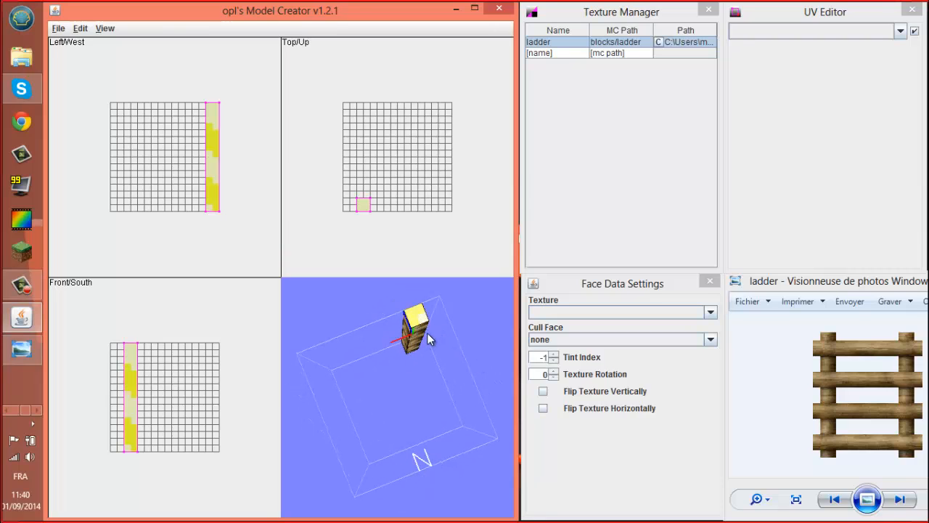
click(689, 313)
click(672, 322)
click(810, 103)
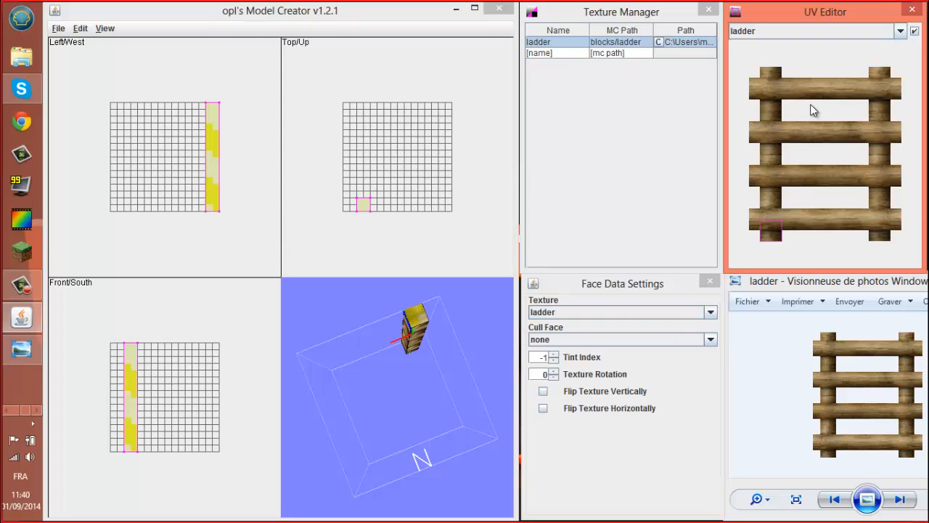
Fit the top face's UV area onto the texture's left post segment between the two lowest rungs
scroll(827, 114, up, 4)
scroll(828, 115, down, 4)
scroll(770, 245, up, 2)
scroll(762, 244, up, 2)
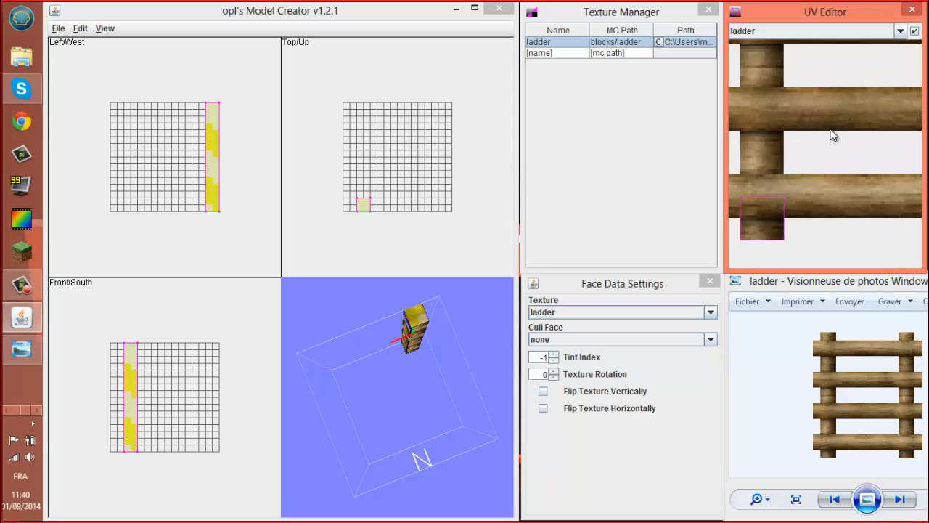
middle_drag(796, 177, 821, 136)
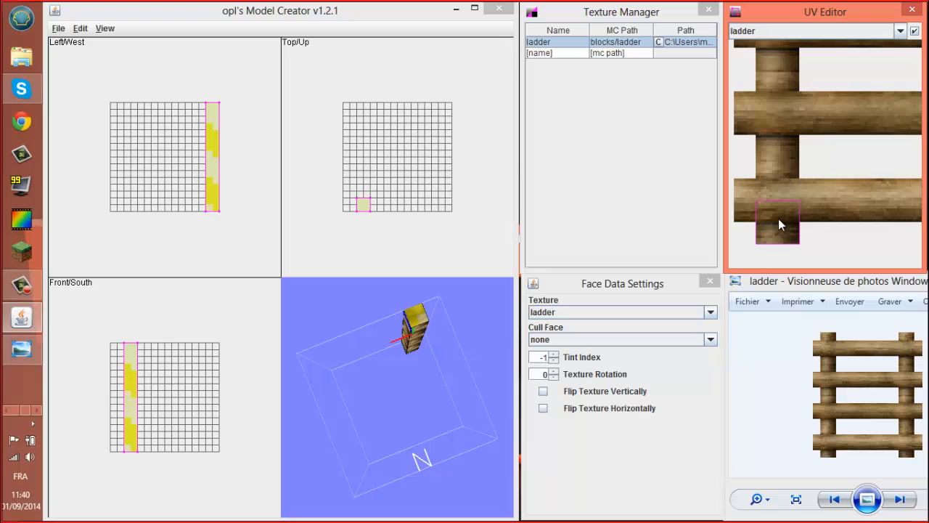
mouse_move(781, 225)
middle_down()
mouse_move(794, 208)
mouse_move(798, 221)
middle_up()
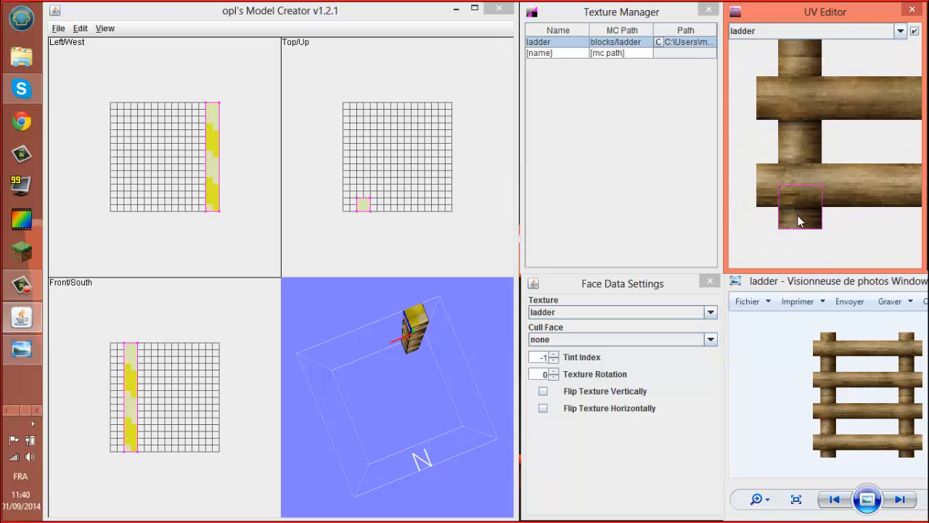
drag(798, 214, 804, 144)
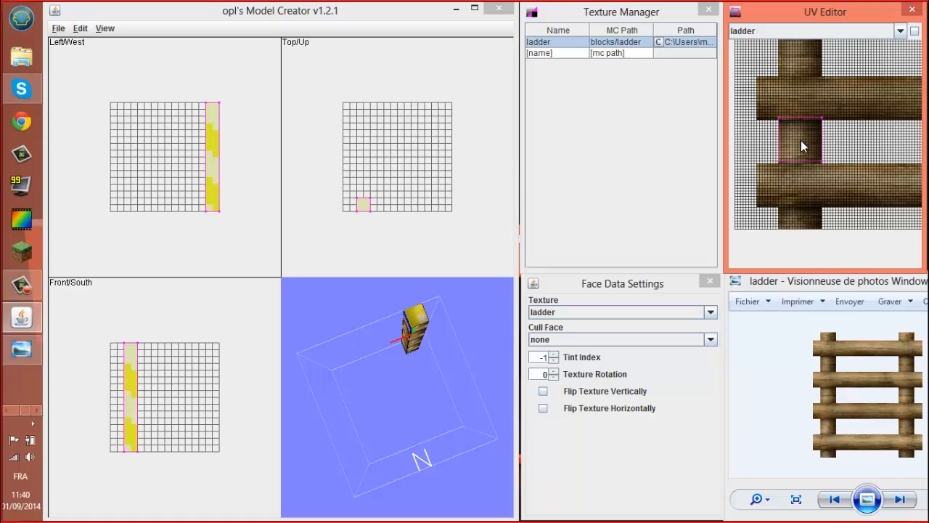
drag(801, 142, 801, 142)
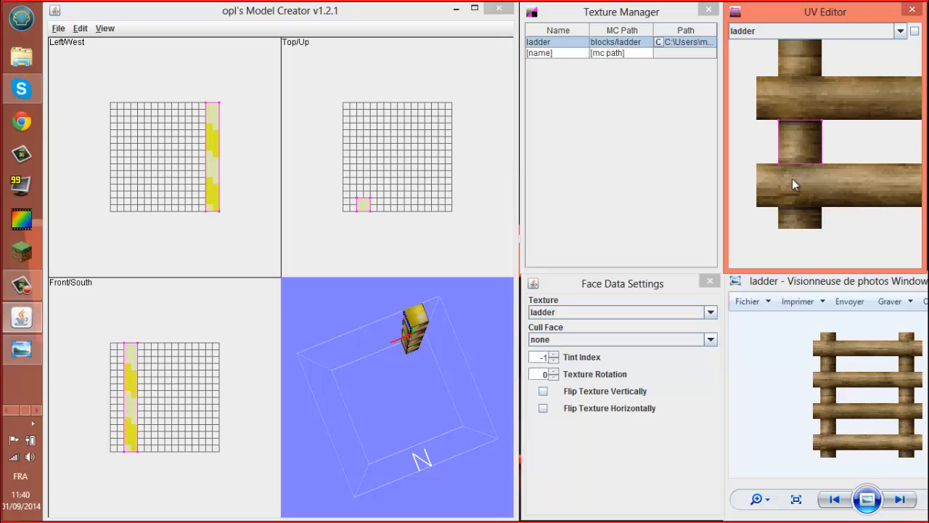
scroll(834, 162, up, 3)
scroll(832, 171, down, 6)
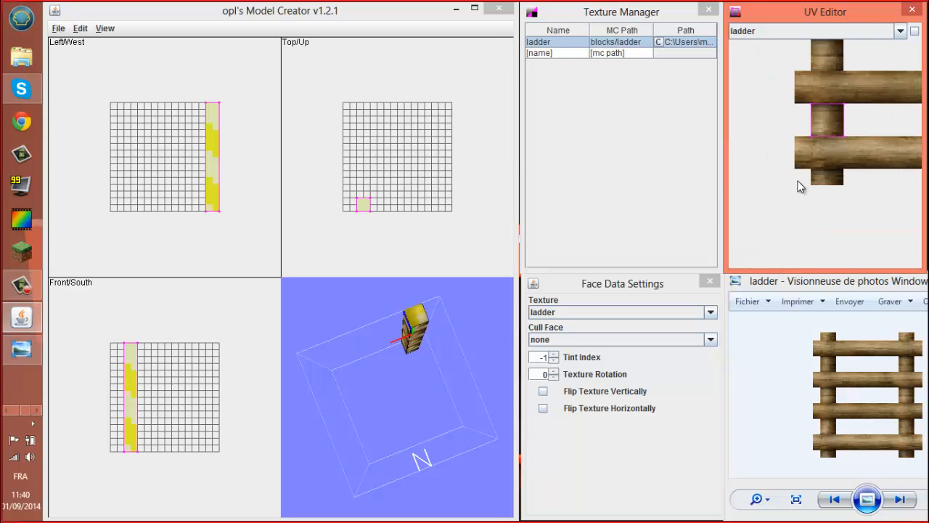
scroll(843, 130, up, 3)
scroll(827, 150, down, 4)
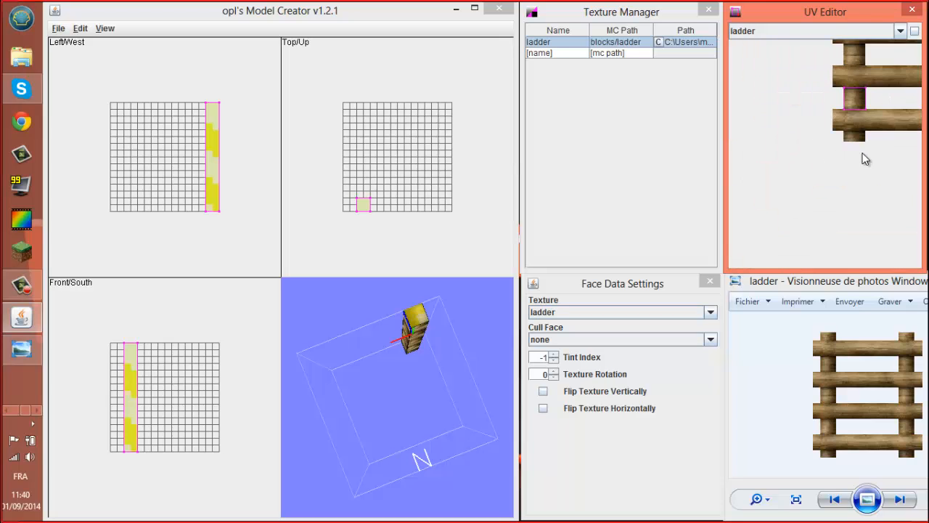
Select the small bottom face of the post and assign the ladder texture to it
click(435, 363)
drag(440, 406, 440, 482)
click(428, 480)
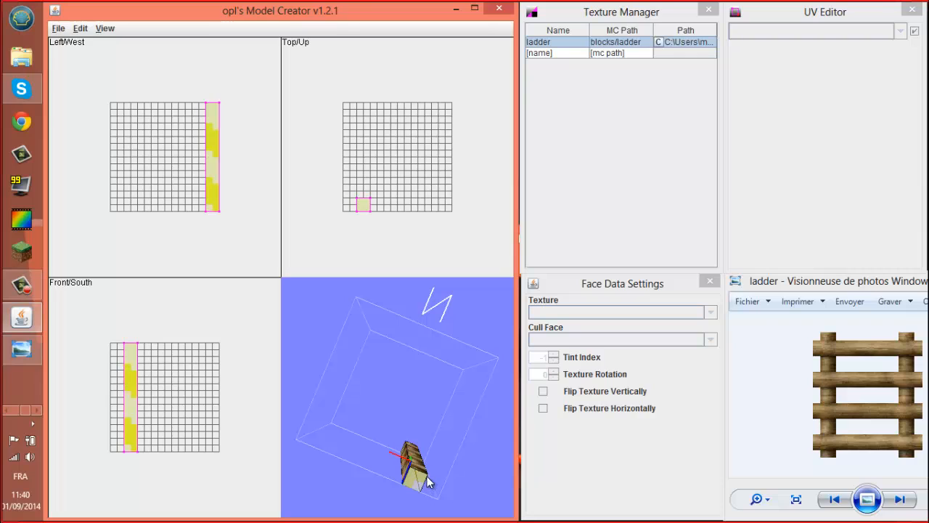
click(712, 318)
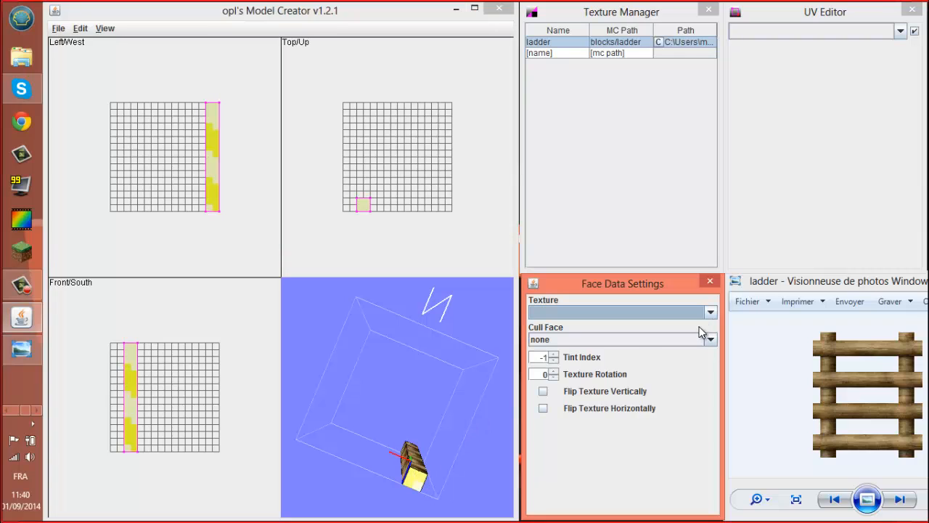
click(694, 325)
click(701, 312)
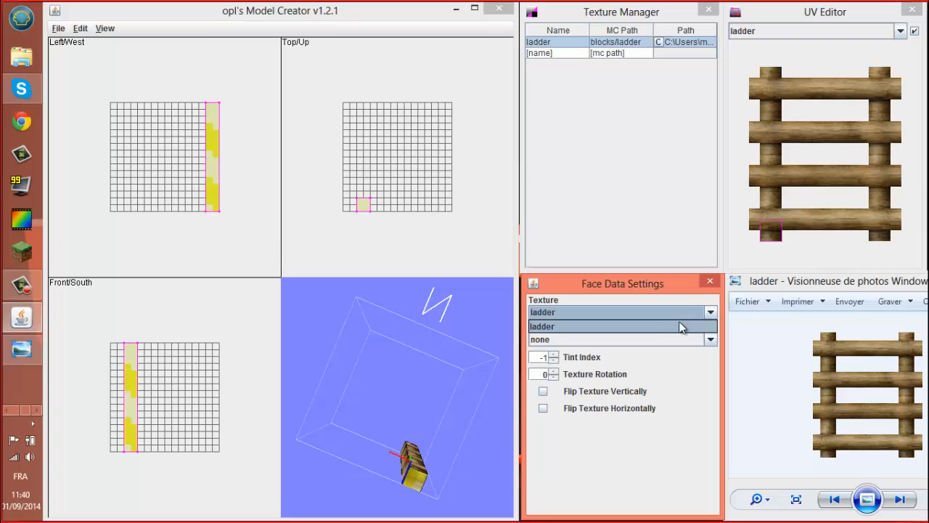
click(681, 327)
Fit the bottom face's UV area onto the left post segment between the two lowest rungs and deselect the face
drag(768, 235, 773, 204)
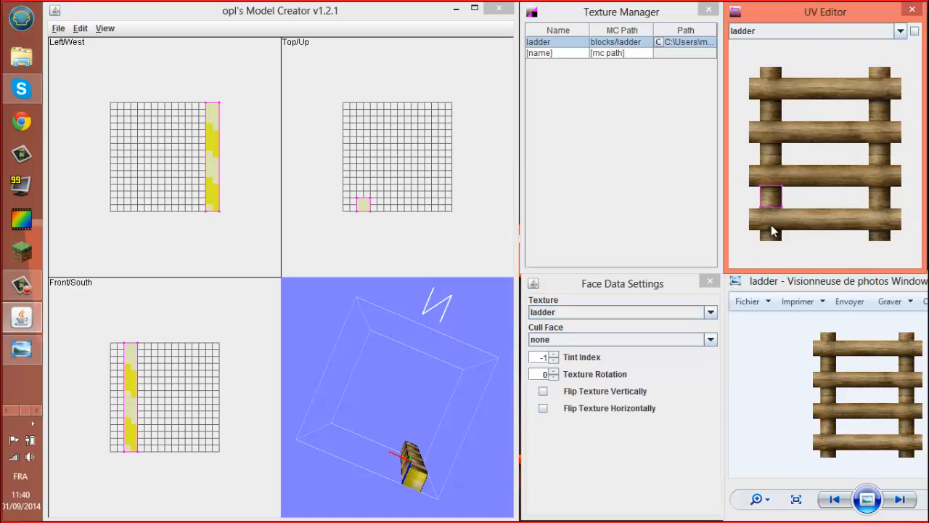
scroll(773, 196, up, 4)
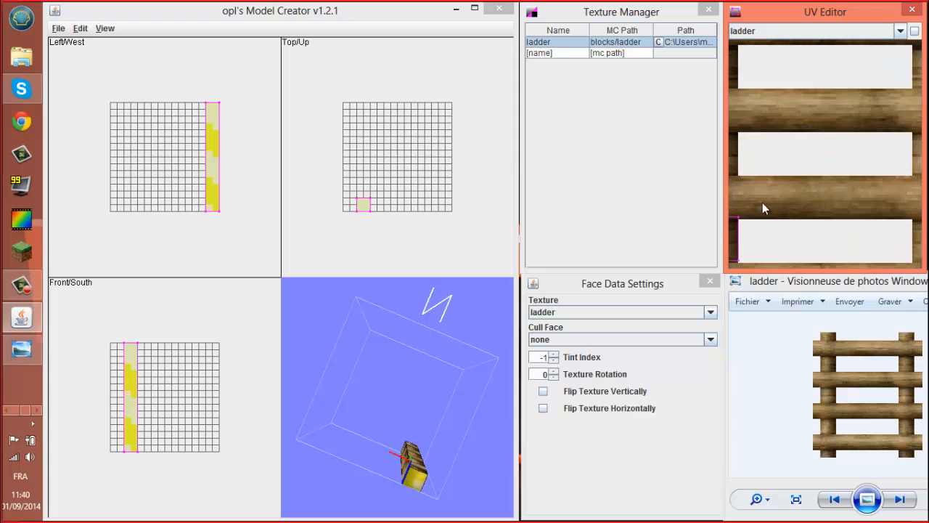
middle_drag(762, 203, 869, 126)
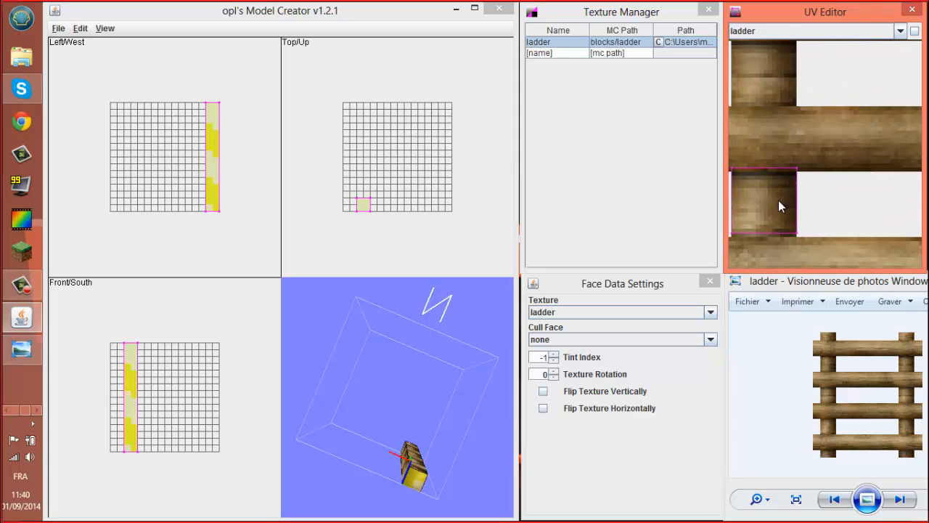
mouse_move(778, 200)
mouse_down()
mouse_move(758, 208)
mouse_move(766, 210)
mouse_up()
click(446, 417)
mouse_move(446, 416)
mouse_down()
mouse_move(468, 365)
mouse_move(388, 416)
mouse_move(358, 383)
mouse_move(386, 339)
mouse_move(432, 315)
mouse_move(468, 328)
mouse_move(467, 357)
mouse_up()
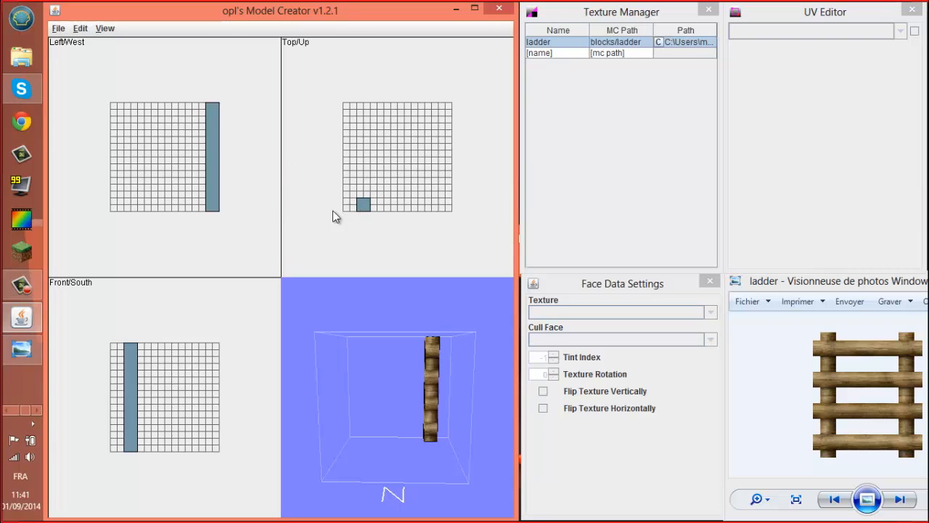
Duplicate the textured post and place the copy at the south edge, two units from the east edge
click(217, 175)
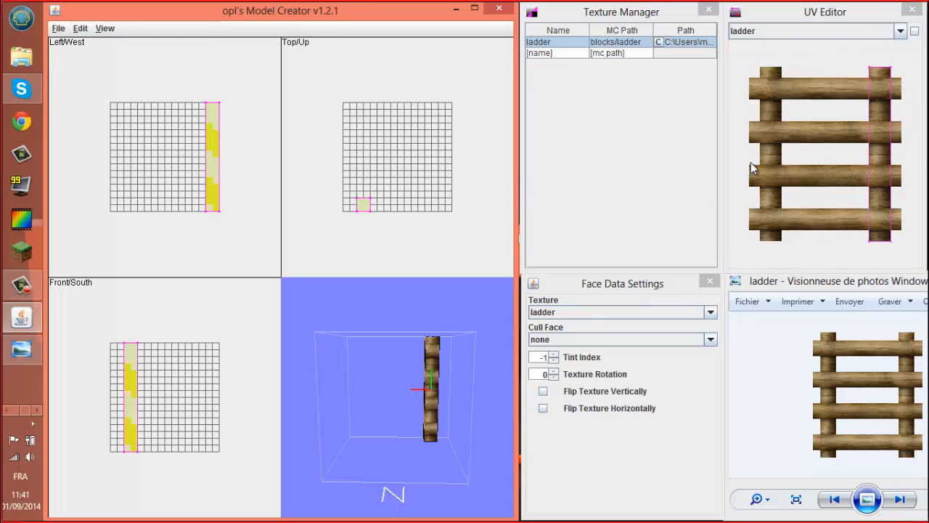
click(256, 152)
key(ctrl+v)
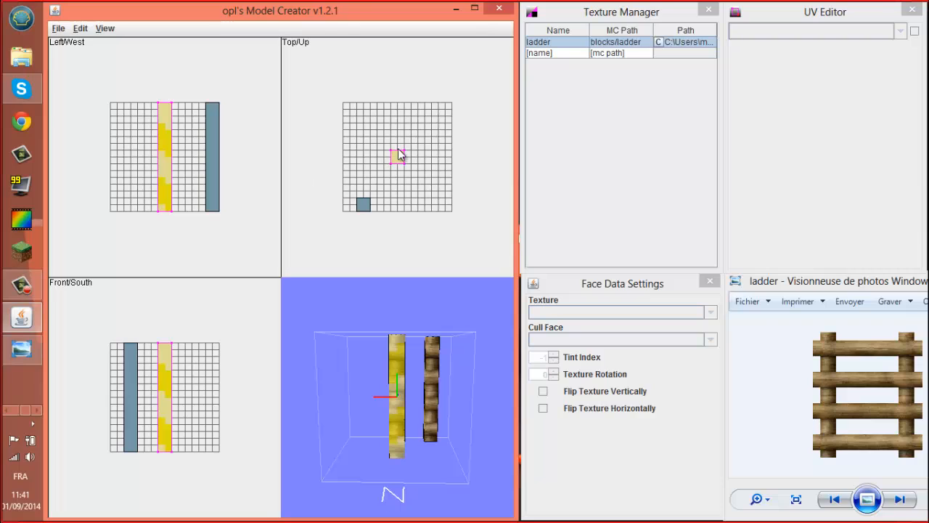
drag(399, 151, 437, 206)
drag(369, 305, 390, 443)
mouse_move(431, 209)
mouse_down()
mouse_move(404, 201)
mouse_move(417, 224)
mouse_move(431, 206)
mouse_up()
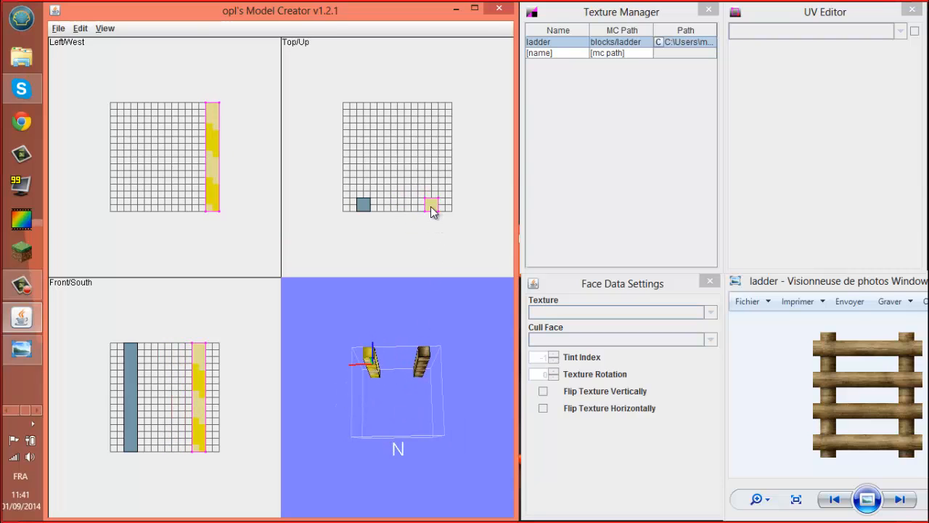
drag(431, 391, 426, 417)
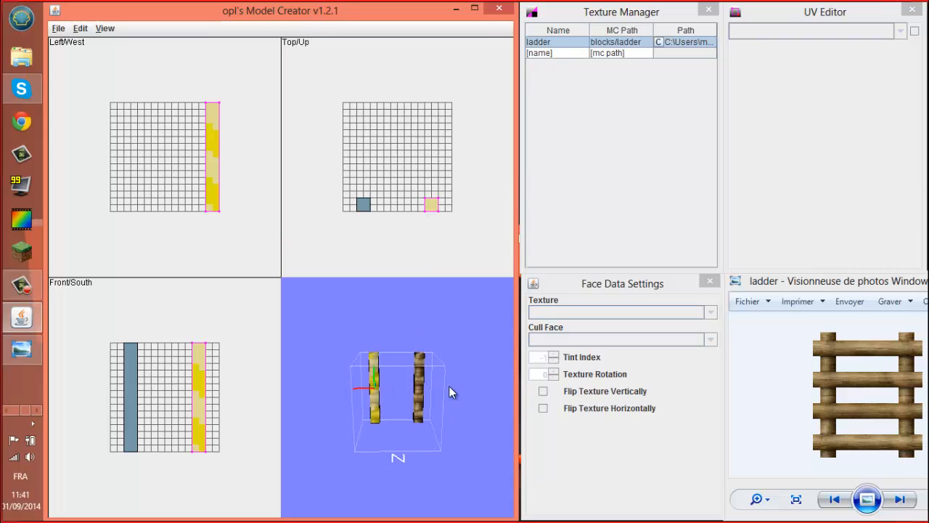
Add a new cube and resize it into a horizontal rung 14 units wide, 2 units tall and 1 unit deep
click(445, 406)
drag(403, 345, 395, 399)
scroll(395, 400, up, 2)
scroll(395, 400, up, 3)
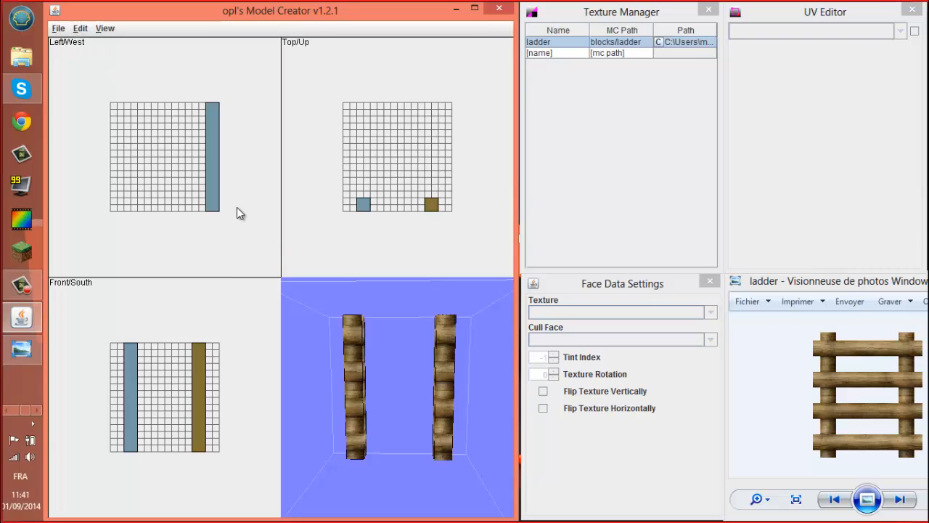
key(ctrl+n)
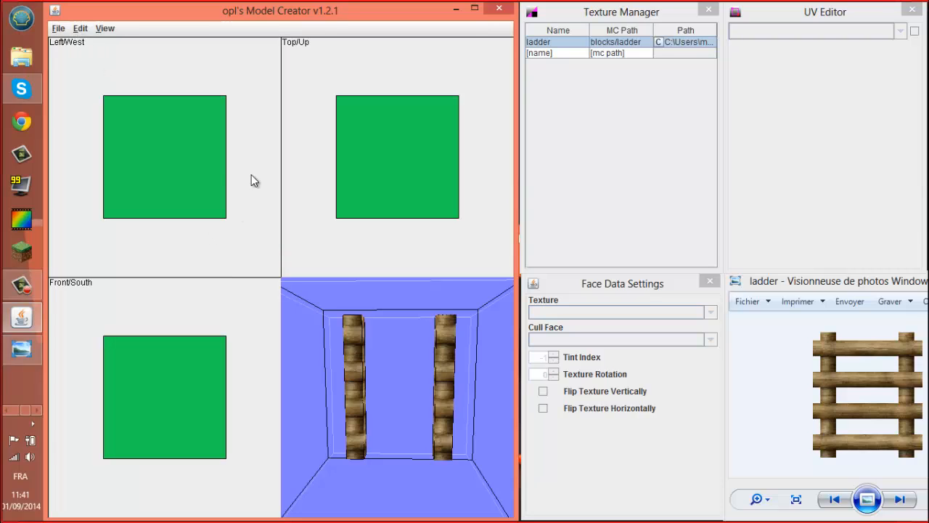
click(187, 181)
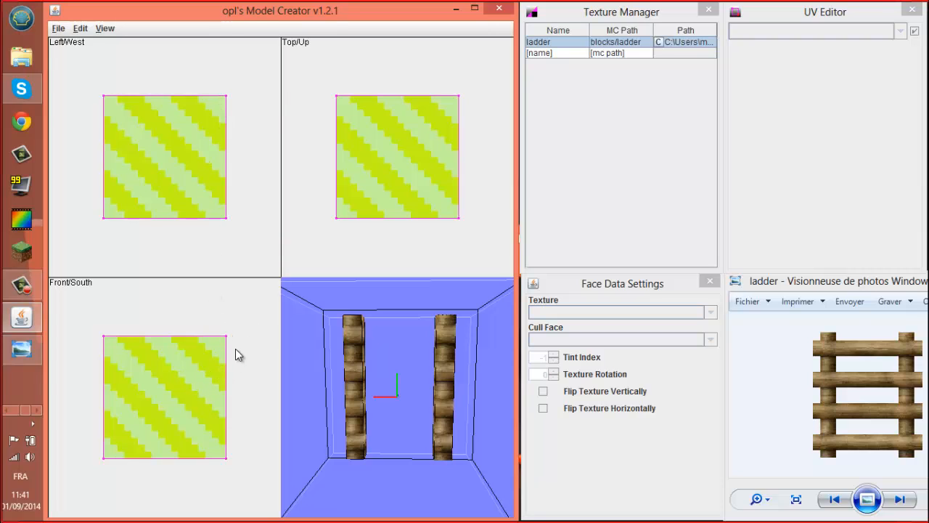
drag(227, 337, 218, 363)
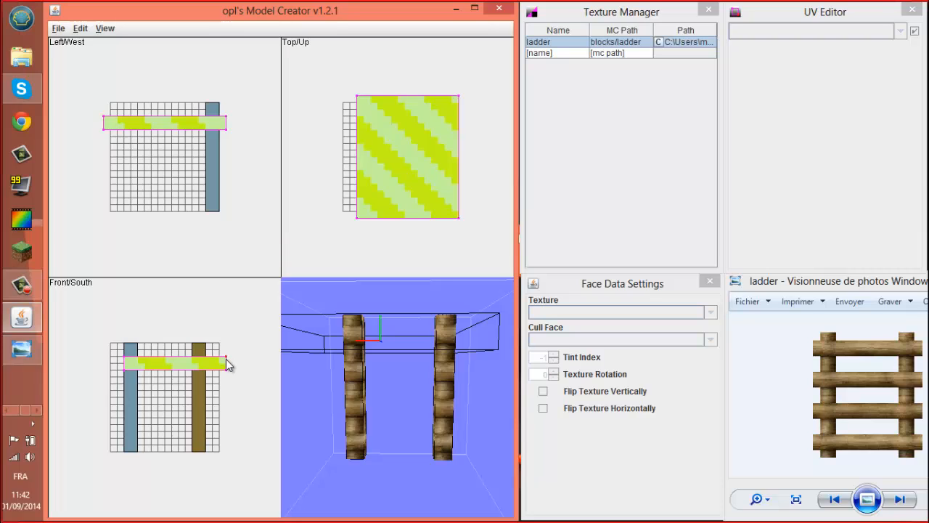
mouse_move(225, 359)
mouse_down()
mouse_move(201, 361)
mouse_move(212, 362)
mouse_up()
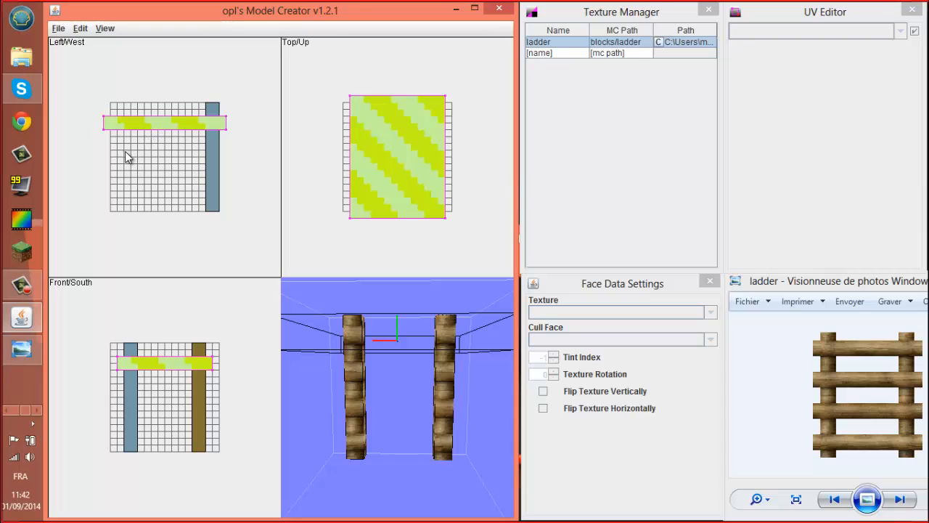
drag(105, 132, 226, 122)
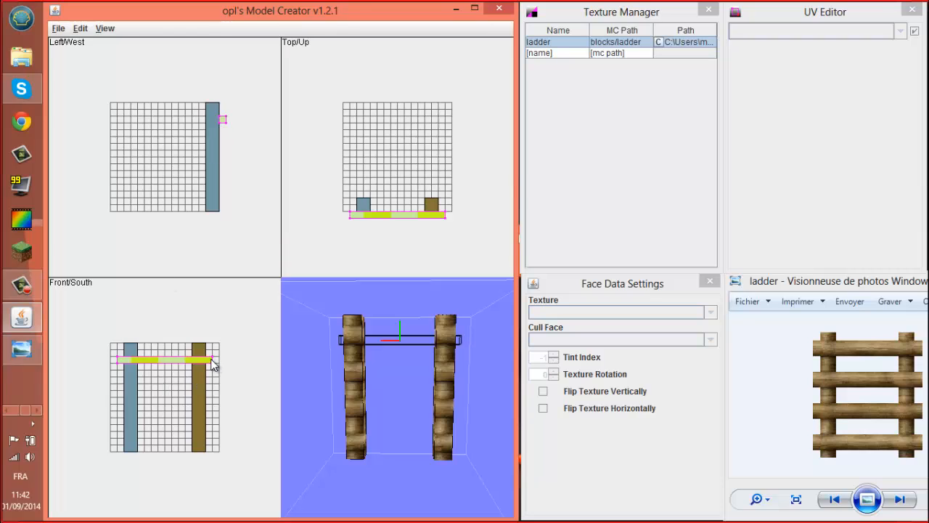
drag(211, 365, 210, 371)
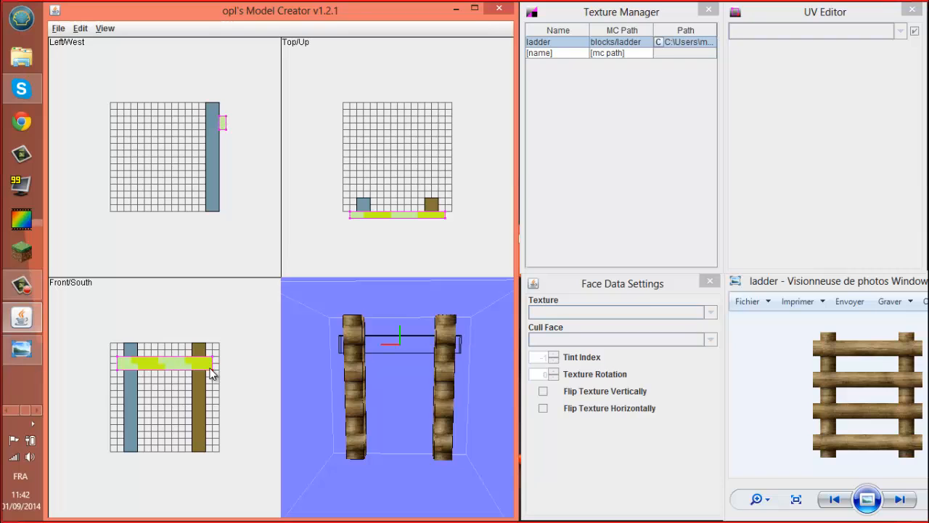
Place the rung flush against the posts' north side, centred across them and one unit above the grid's bottom edge
drag(374, 376, 298, 409)
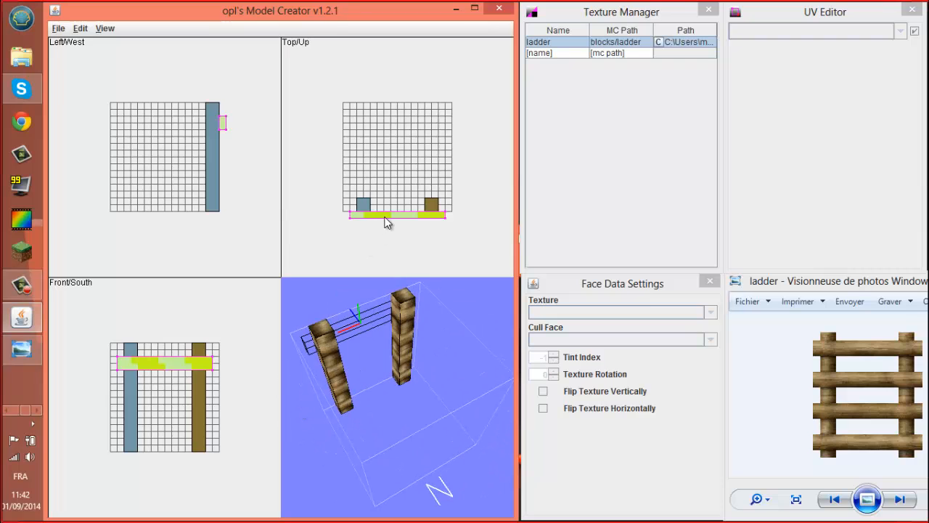
drag(387, 222, 389, 205)
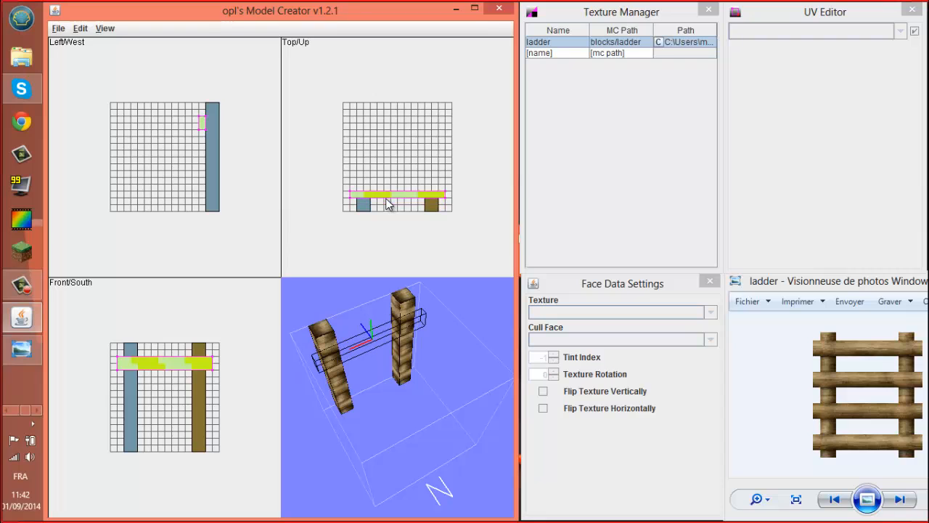
mouse_move(373, 379)
mouse_down()
mouse_move(340, 347)
mouse_move(373, 391)
mouse_move(378, 368)
mouse_move(378, 395)
mouse_up()
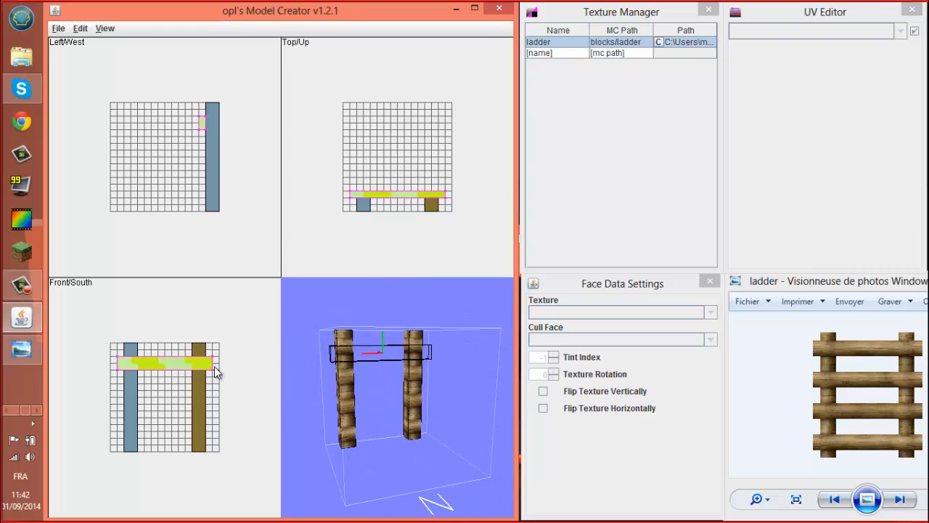
drag(172, 361, 174, 436)
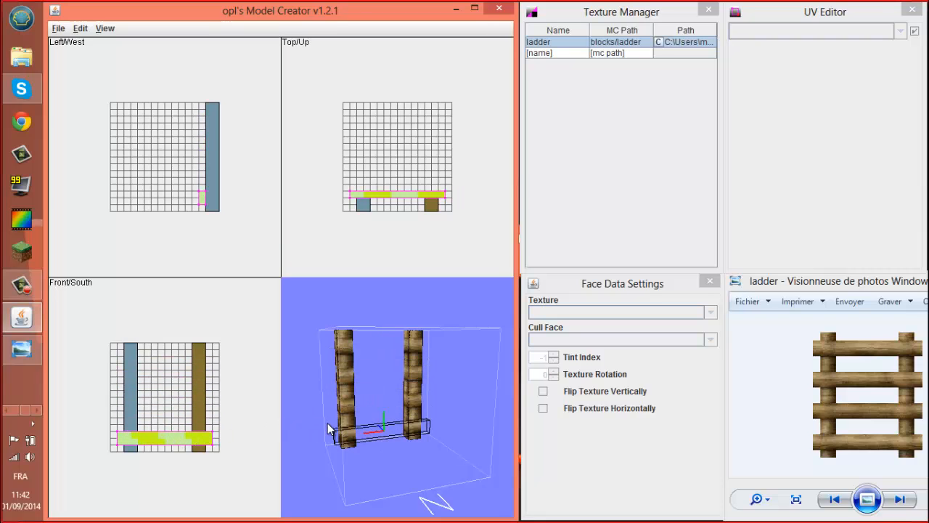
Assign the ladder texture to the north face and the top face of the rung
click(384, 428)
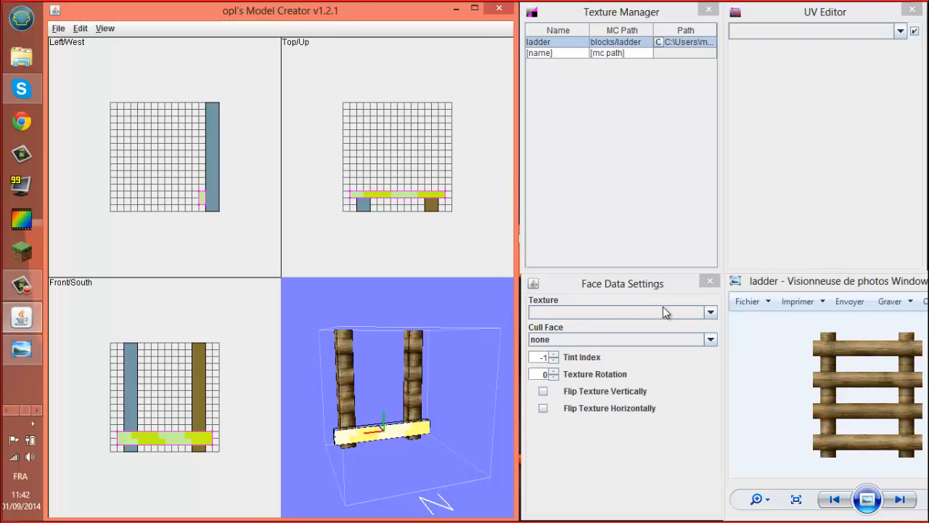
click(711, 313)
click(662, 326)
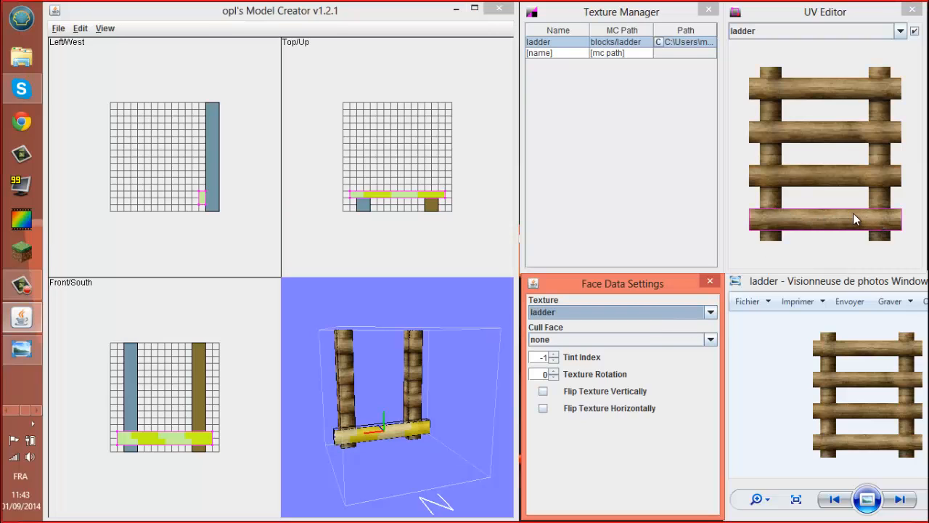
click(460, 376)
drag(460, 376, 420, 402)
click(406, 356)
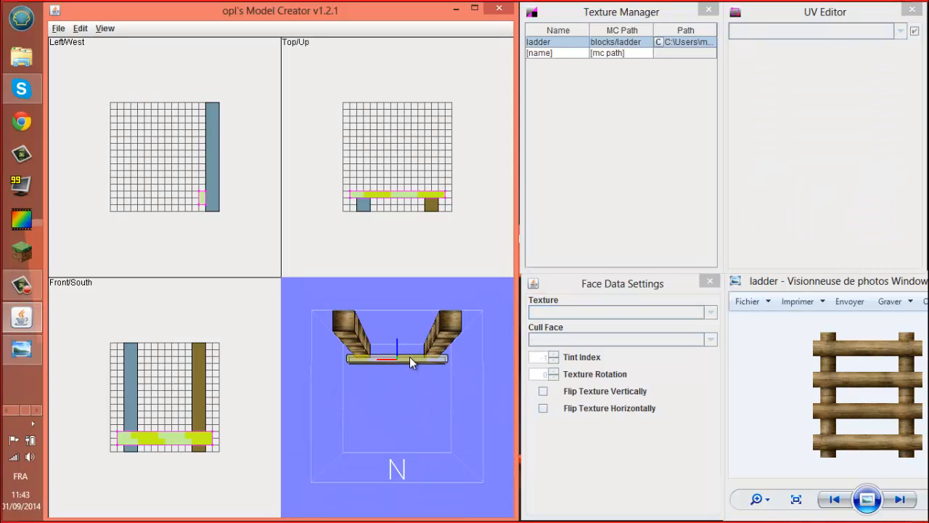
click(583, 312)
click(581, 325)
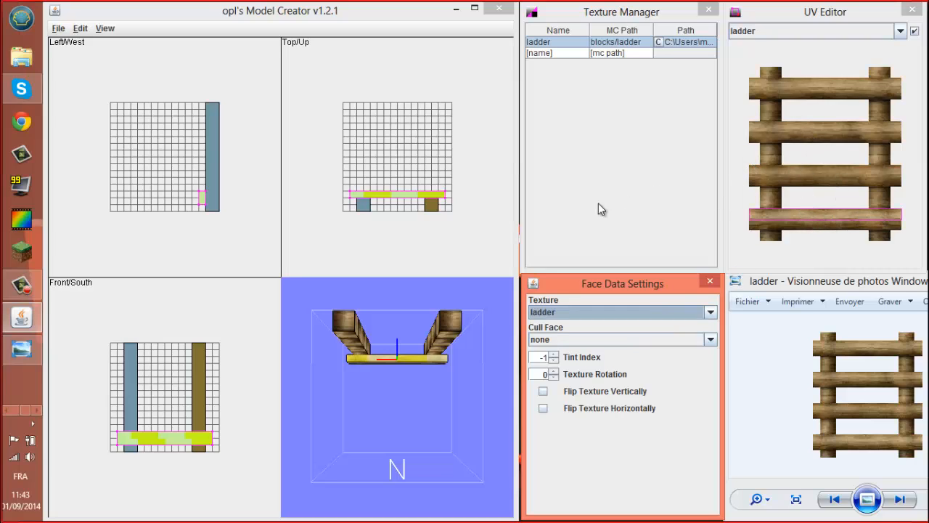
Assign the ladder texture to the rung's bottom face and to its south face behind the posts
click(394, 320)
drag(392, 355, 407, 479)
click(407, 467)
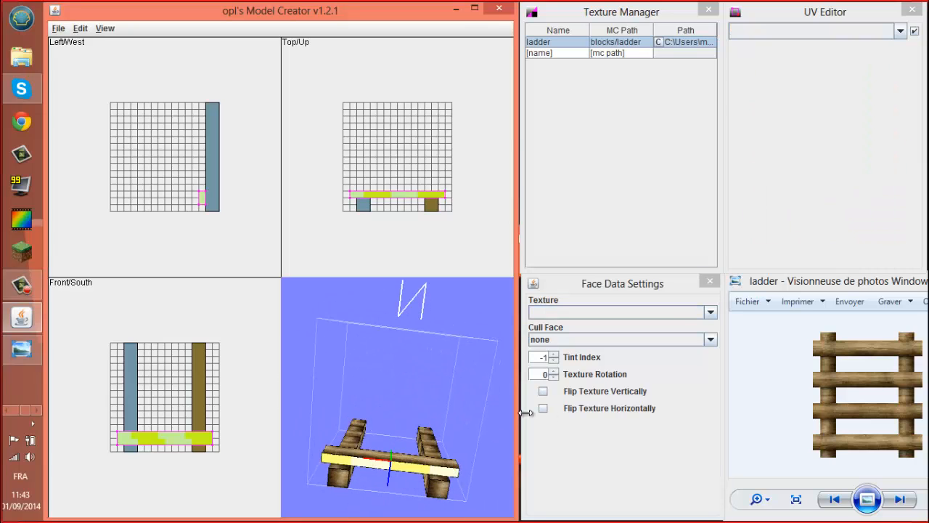
click(678, 312)
click(670, 326)
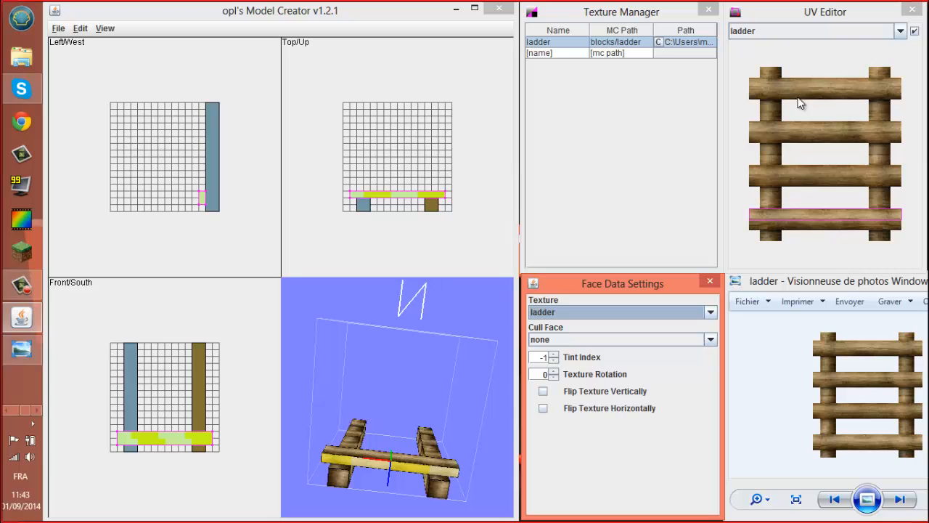
drag(449, 360, 452, 420)
click(419, 421)
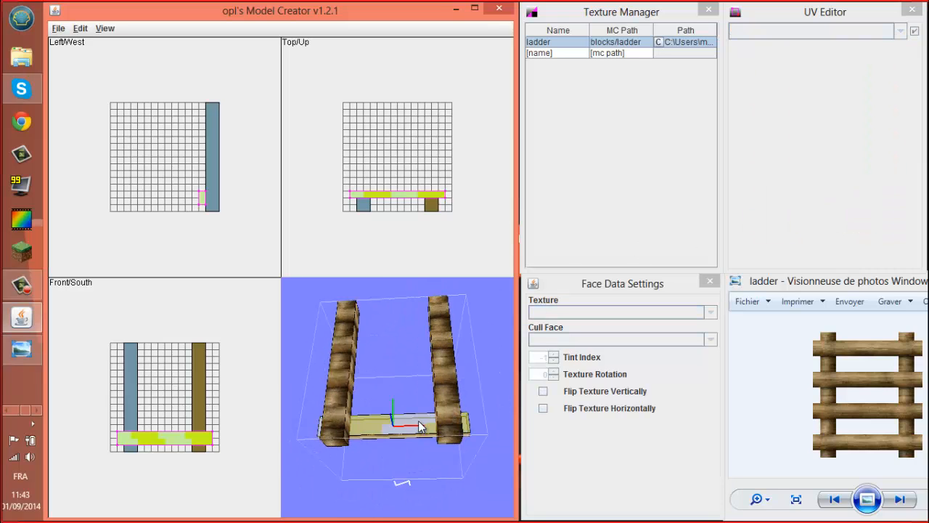
click(646, 313)
click(567, 326)
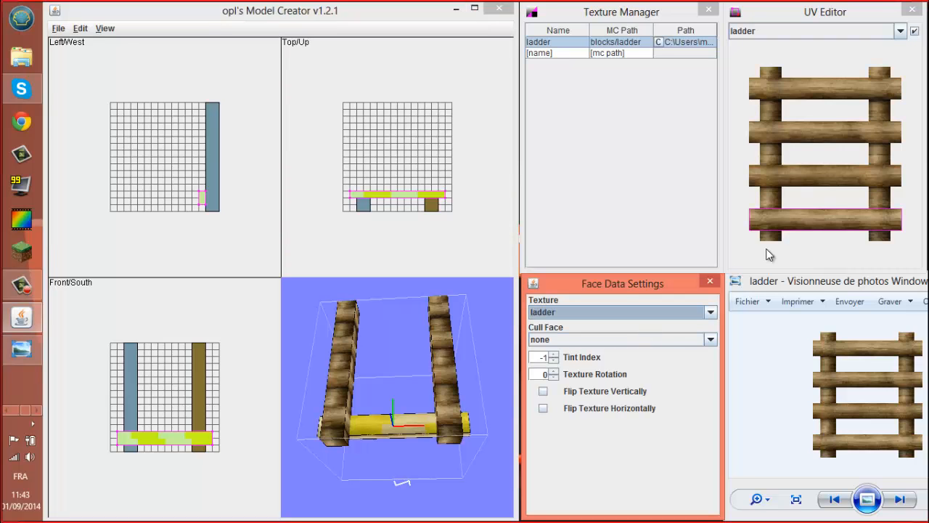
Select the small east end face of the rung and assign the ladder texture to it
drag(460, 374, 484, 435)
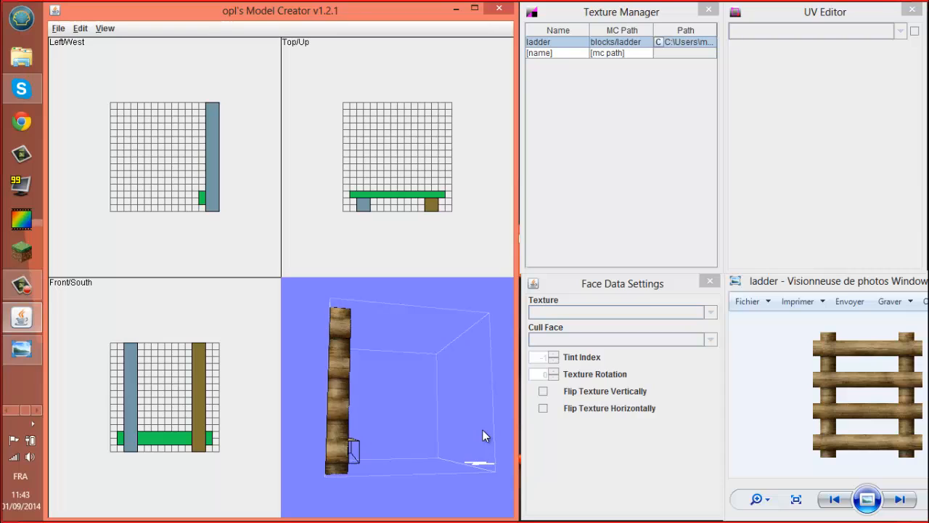
click(351, 459)
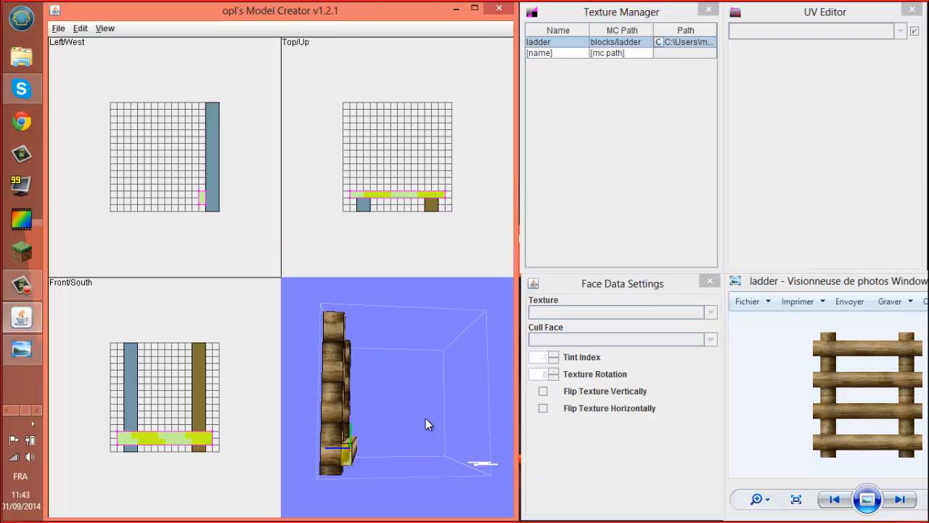
click(702, 312)
click(674, 323)
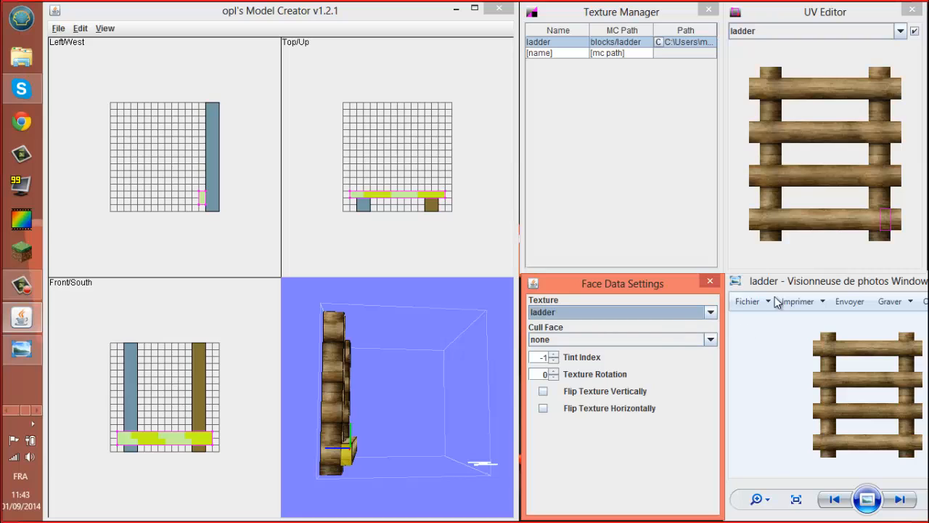
Move the east end face's UV area onto the texture's right post segment between the two lowest rungs
drag(884, 221, 880, 201)
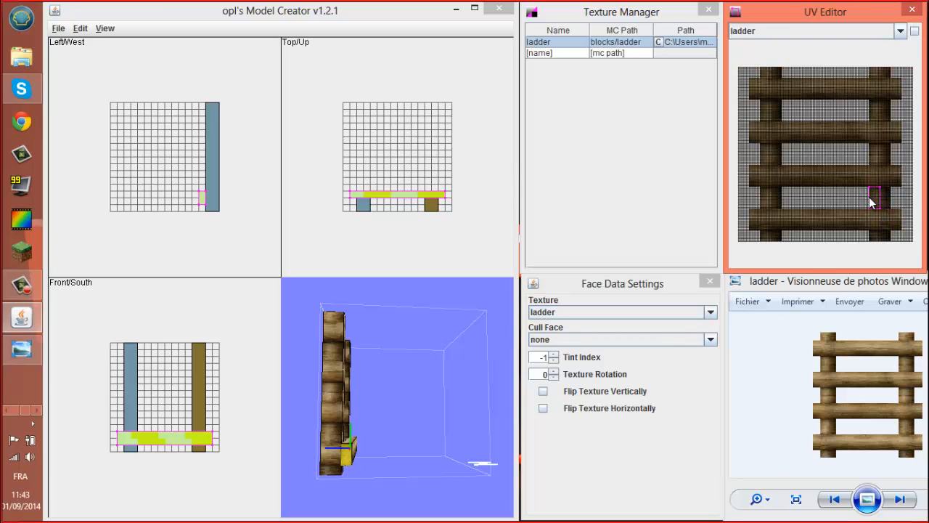
scroll(877, 200, up, 2)
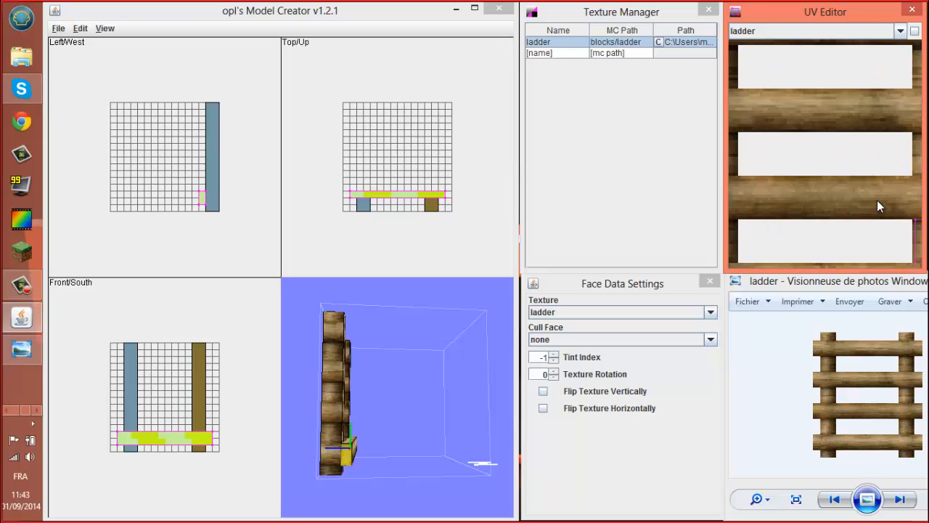
scroll(878, 201, down, 2)
scroll(882, 205, up, 5)
scroll(751, 149, down, 5)
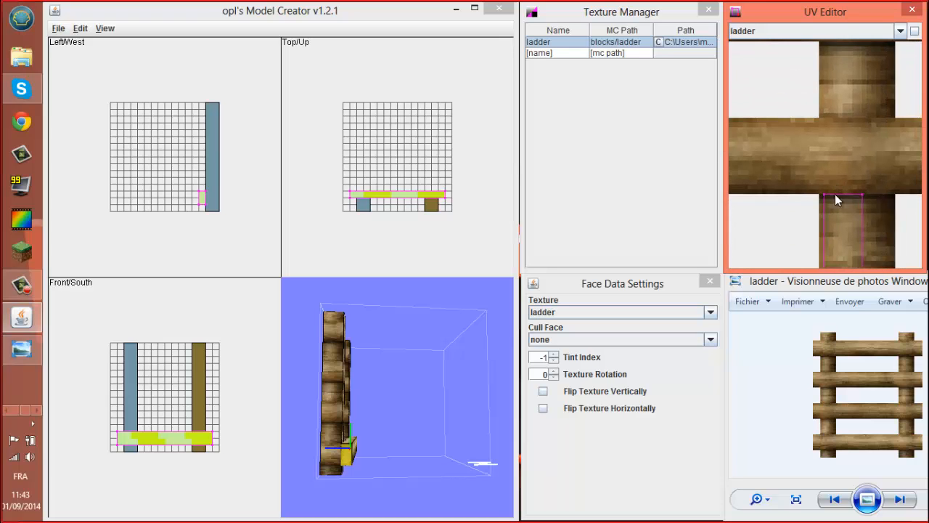
drag(830, 218, 816, 235)
scroll(794, 233, down, 2)
scroll(756, 231, down, 4)
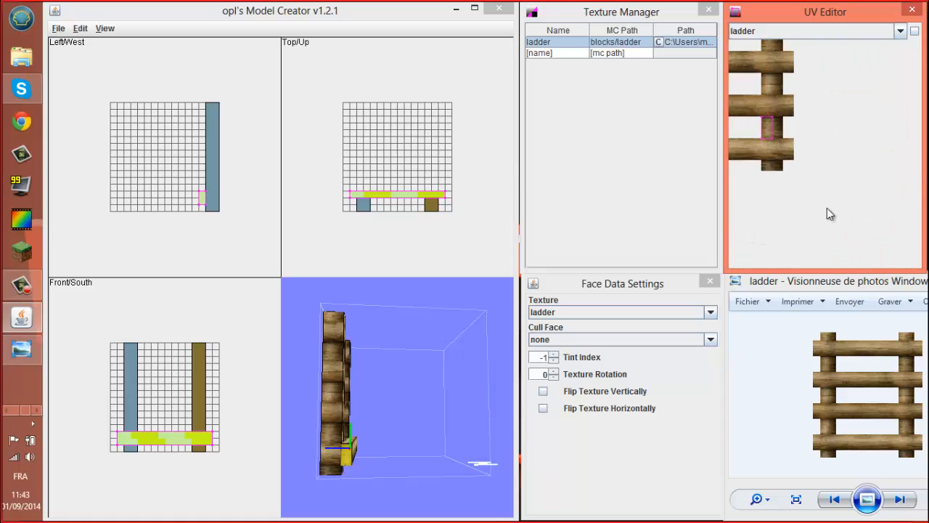
drag(893, 249, 905, 257)
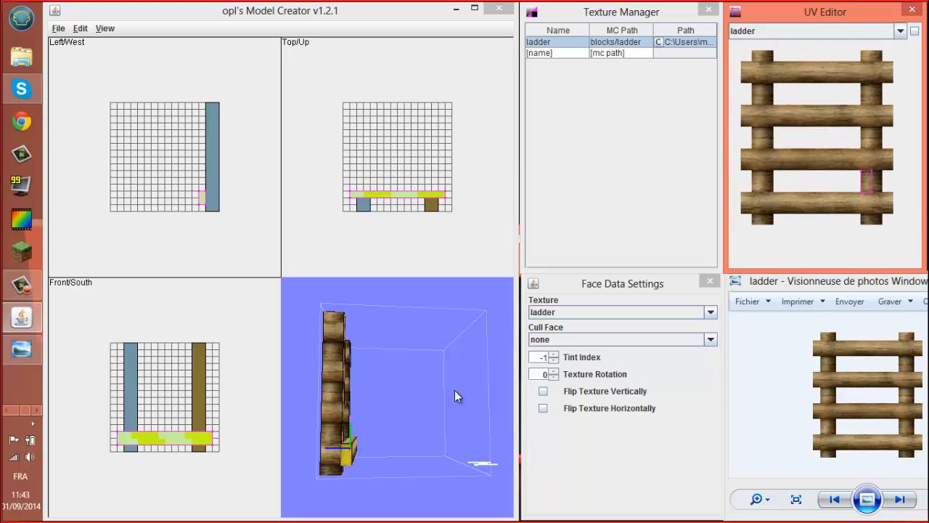
Assign the ladder texture to the rung's west end face and move its UV area onto the right post between the two lowest rungs
drag(455, 390, 429, 468)
click(449, 457)
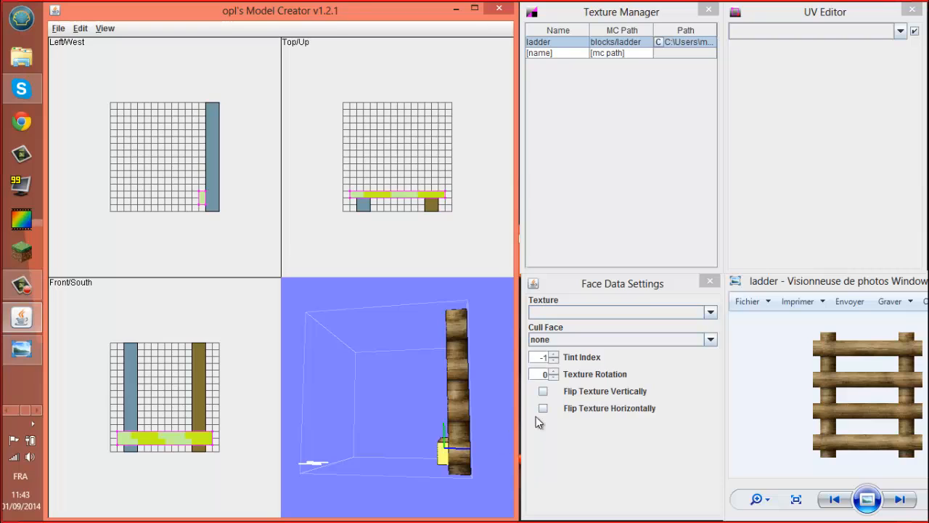
click(665, 316)
click(651, 328)
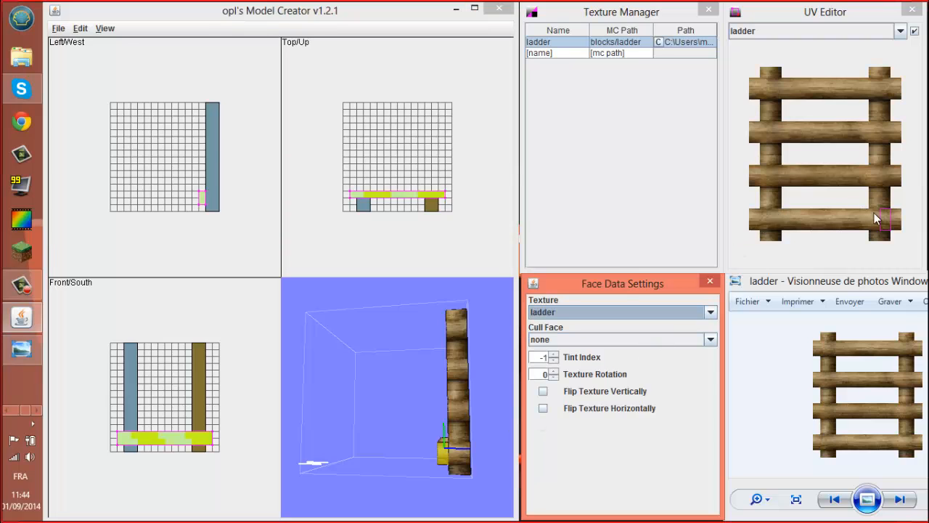
drag(880, 217, 869, 197)
drag(472, 363, 508, 386)
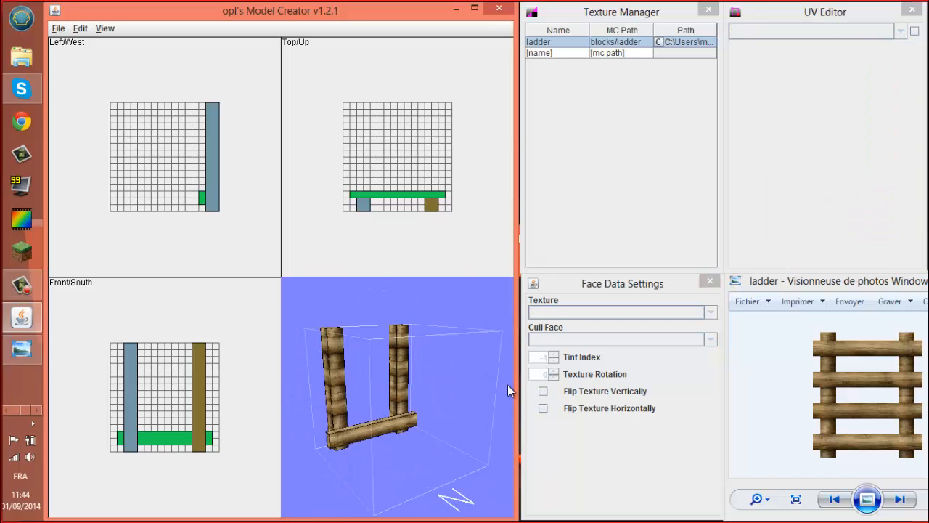
Duplicate the textured rung and place the copy against the posts' north side, two units above the first rung
click(421, 195)
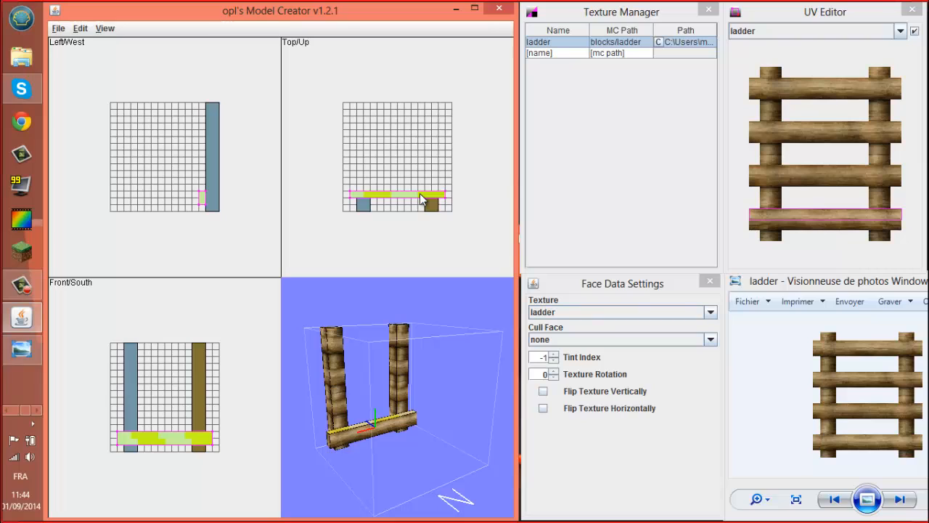
click(150, 372)
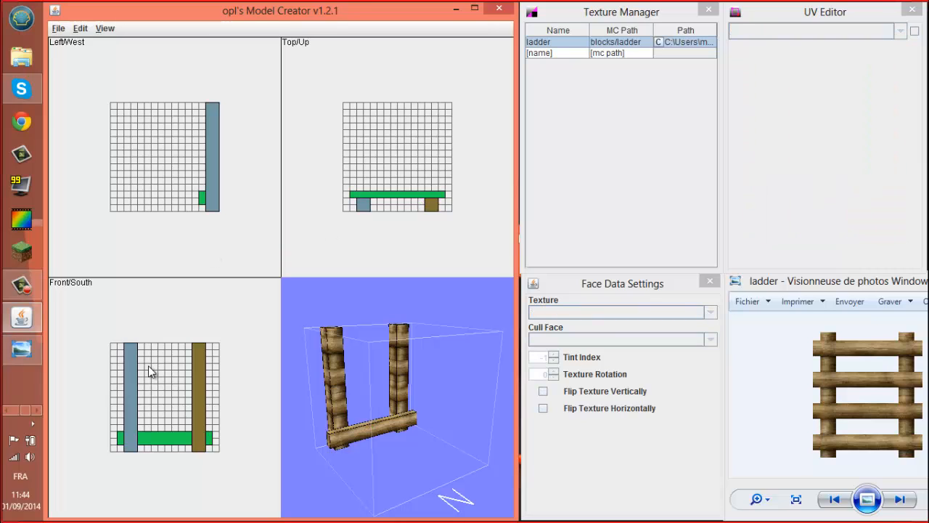
key(ctrl+v)
mouse_move(171, 394)
mouse_down()
mouse_move(176, 415)
mouse_move(172, 408)
mouse_up()
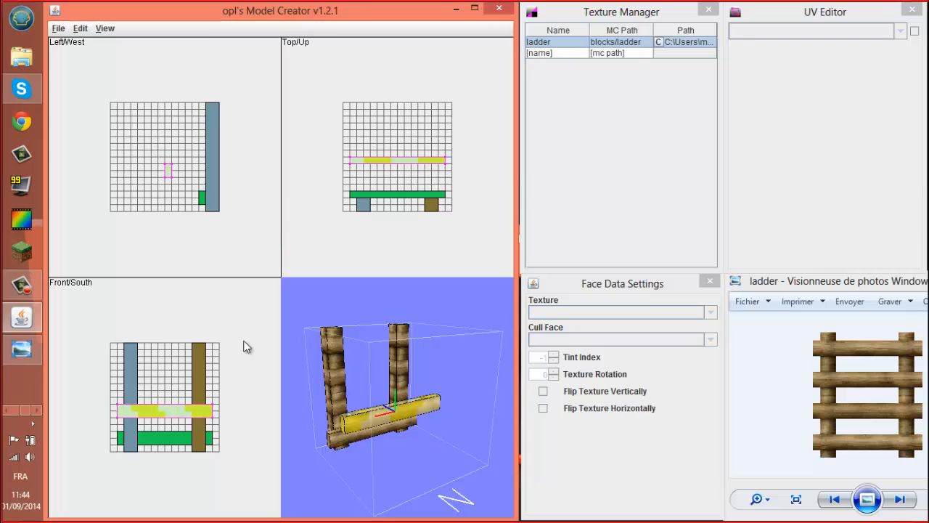
drag(404, 170, 401, 201)
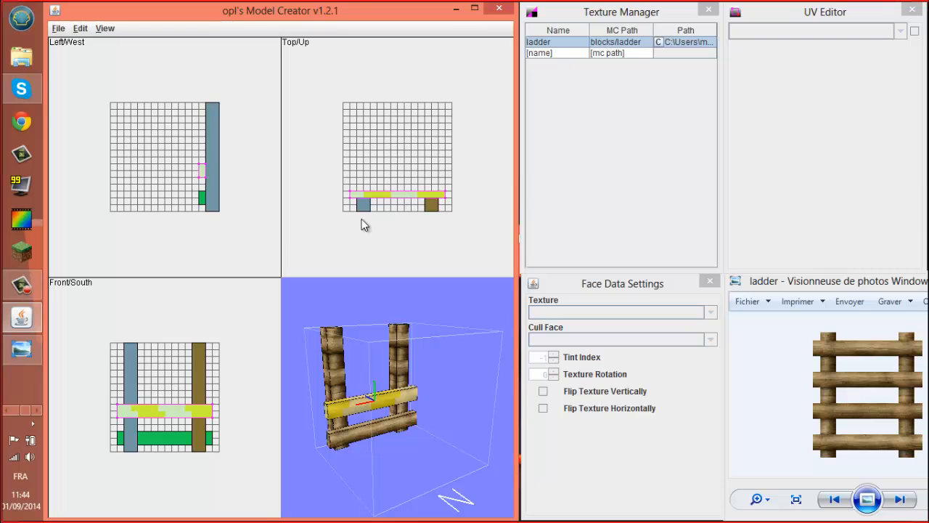
click(432, 429)
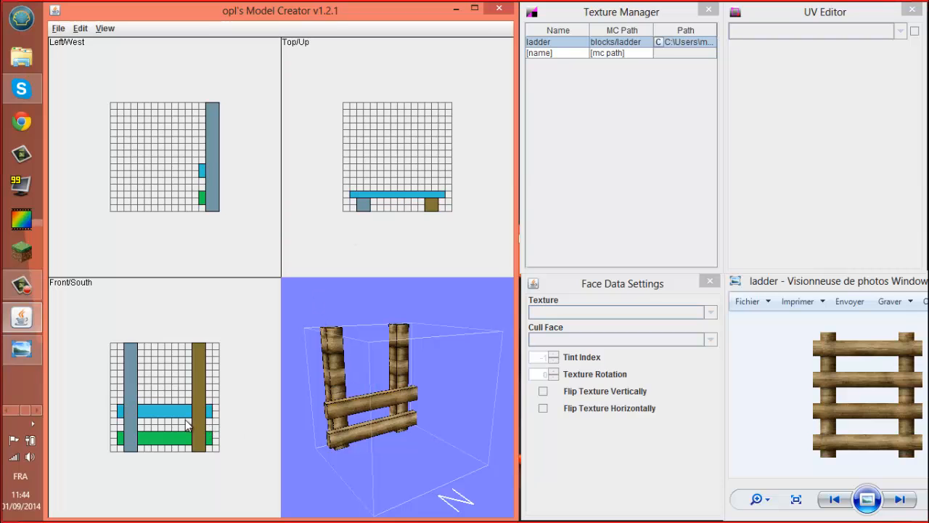
Duplicate the two existing rungs together and move the copies back against the posts' north side
mouse_move(356, 441)
middle_down()
mouse_move(428, 436)
mouse_move(398, 389)
mouse_move(392, 423)
mouse_move(427, 431)
mouse_move(444, 448)
mouse_move(349, 451)
middle_up()
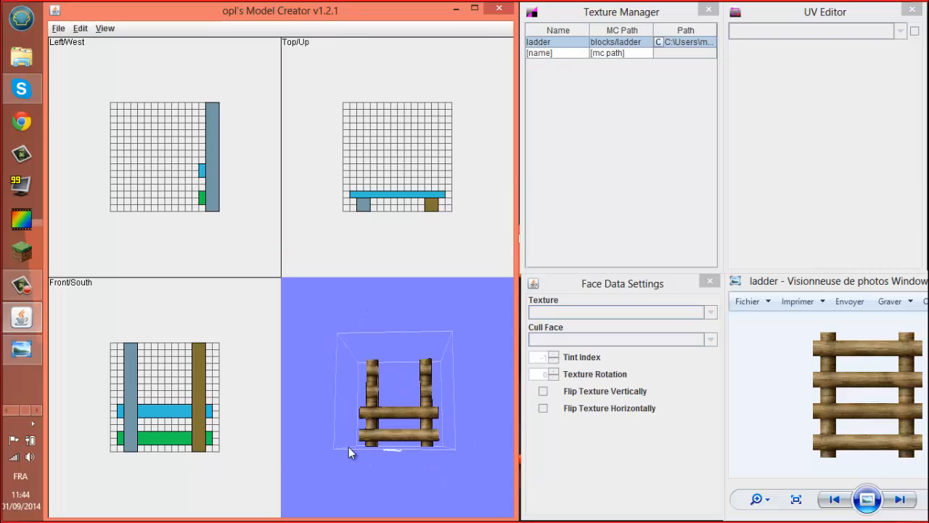
click(170, 436)
shift+click(159, 408)
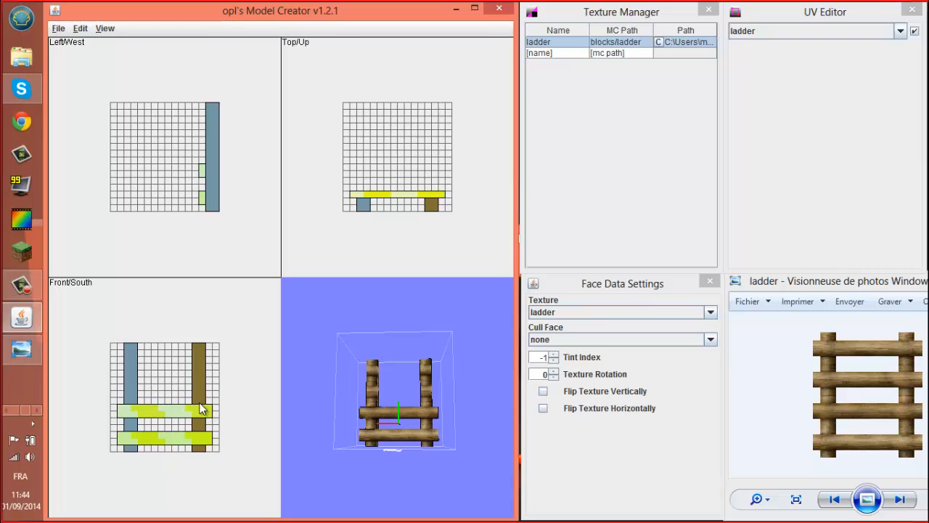
click(167, 381)
key(ctrl+v)
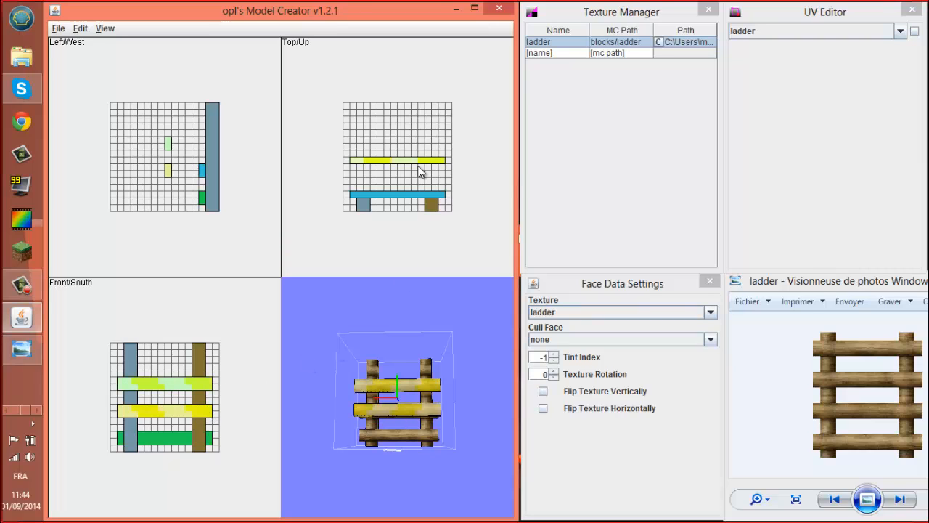
drag(416, 163, 416, 195)
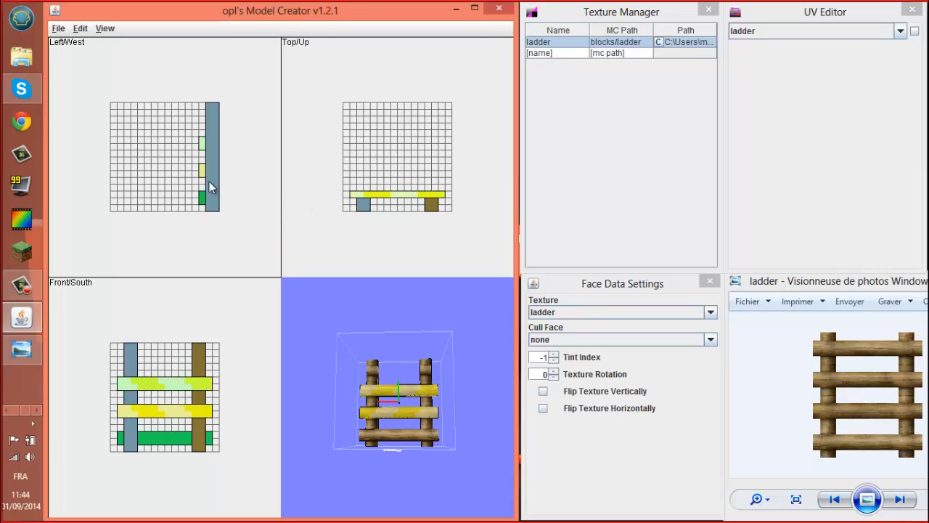
Raise the copied rungs into the third and fourth rung positions, evenly spaced and aligned horizontally with the lower rungs
drag(174, 387, 167, 357)
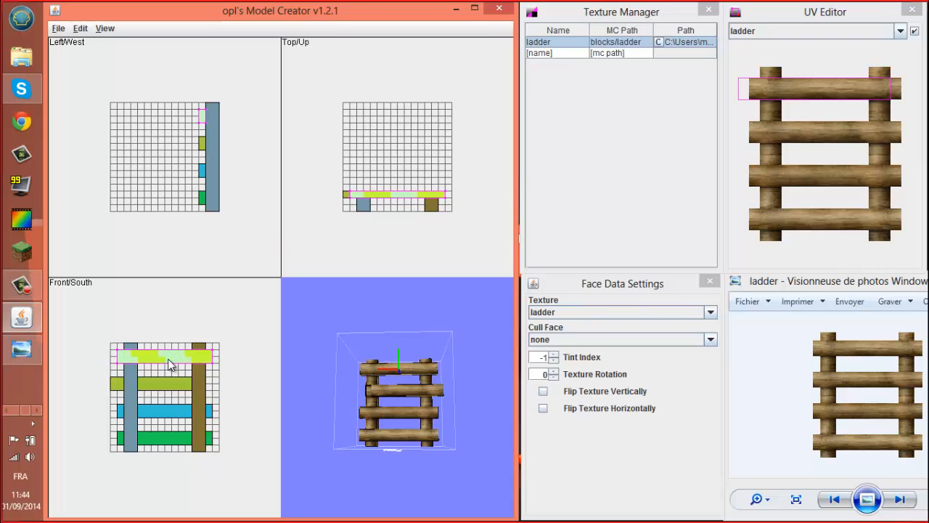
click(144, 393)
drag(143, 393, 164, 355)
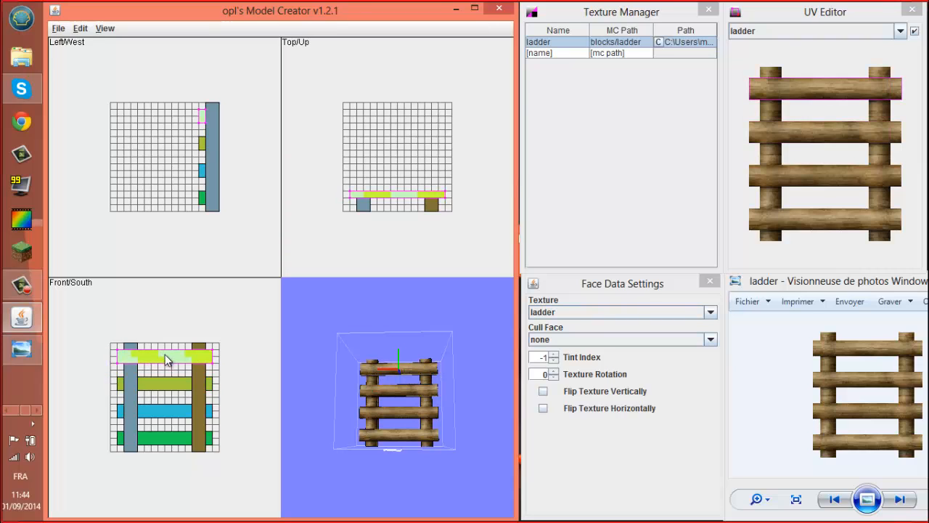
Try to adjust the top rung's placement in the 3D and top views
click(349, 371)
drag(395, 371, 391, 353)
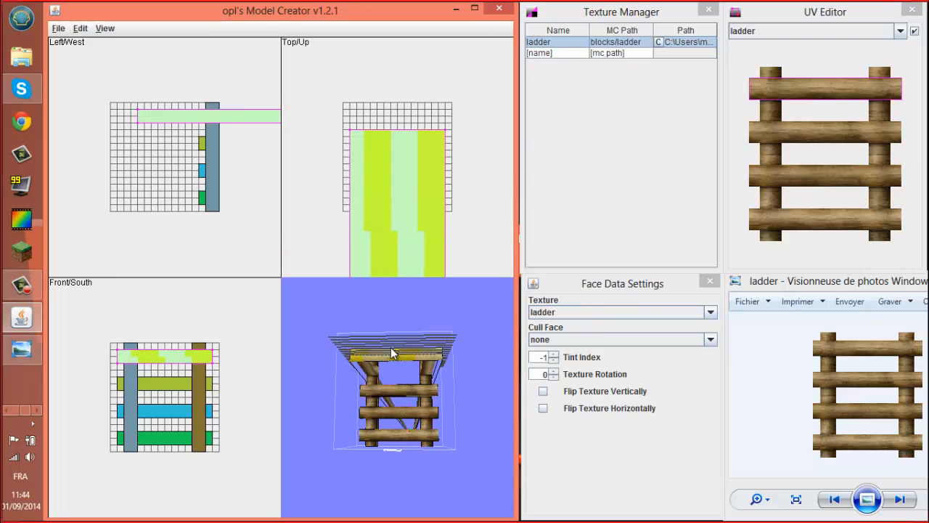
drag(404, 249, 419, 230)
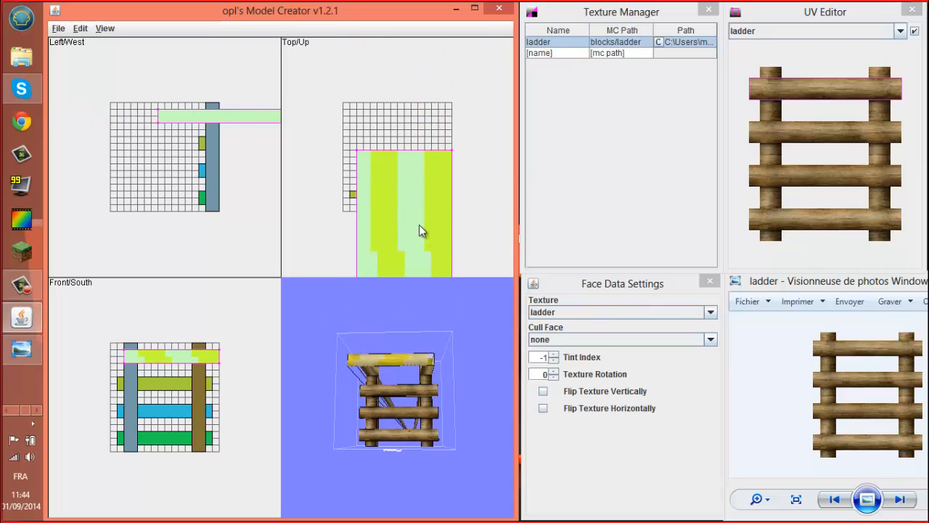
Delete the stretched top rung and replace it with a duplicate of the third rung, set against the posts' north side near their tops
key(Delete)
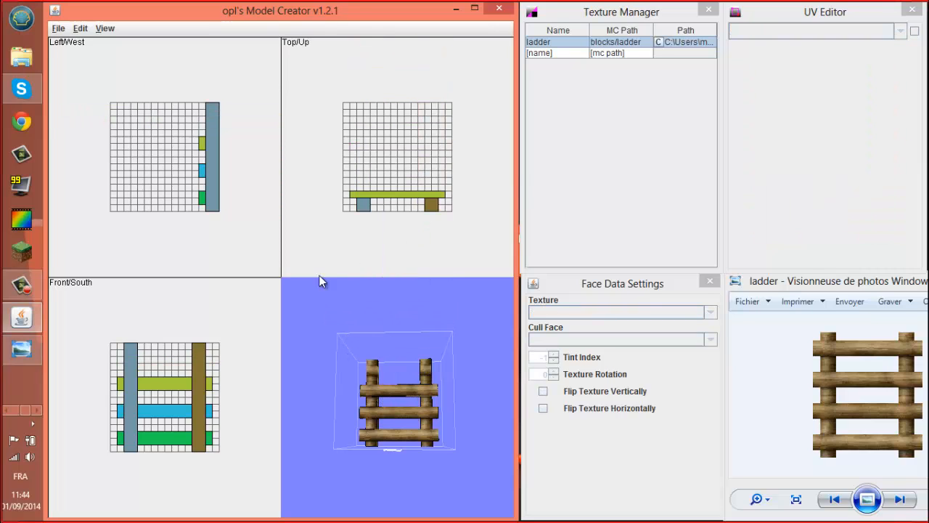
click(185, 383)
key(ctrl+c)
click(145, 356)
key(ctrl+v)
drag(171, 394, 173, 354)
click(234, 323)
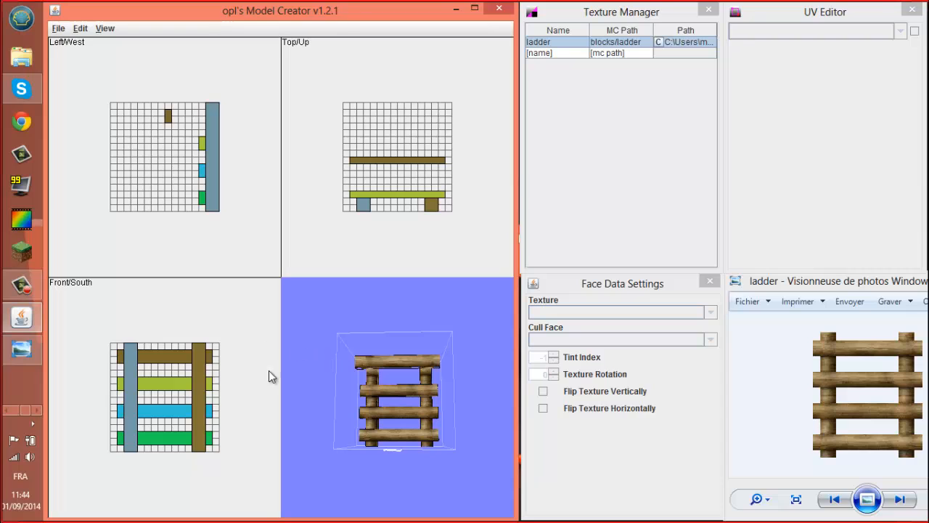
drag(412, 167, 411, 203)
click(465, 350)
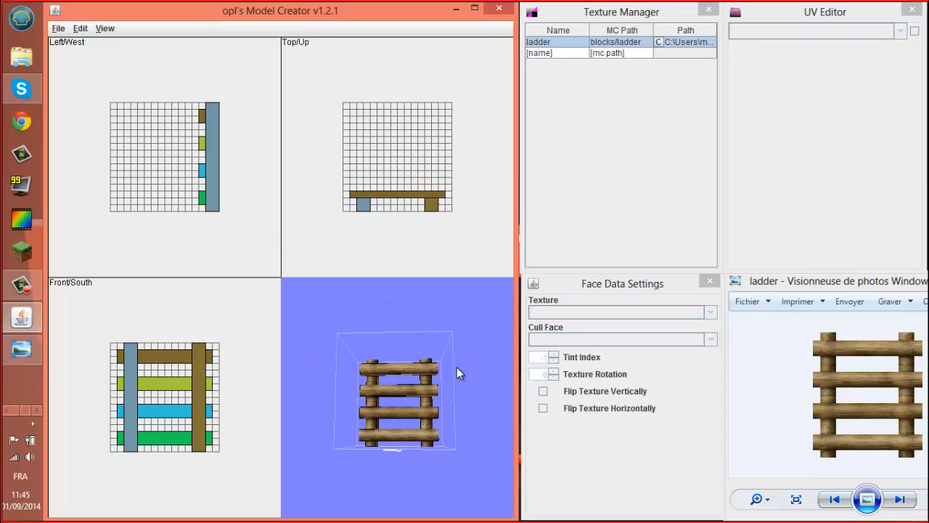
drag(457, 367, 414, 327)
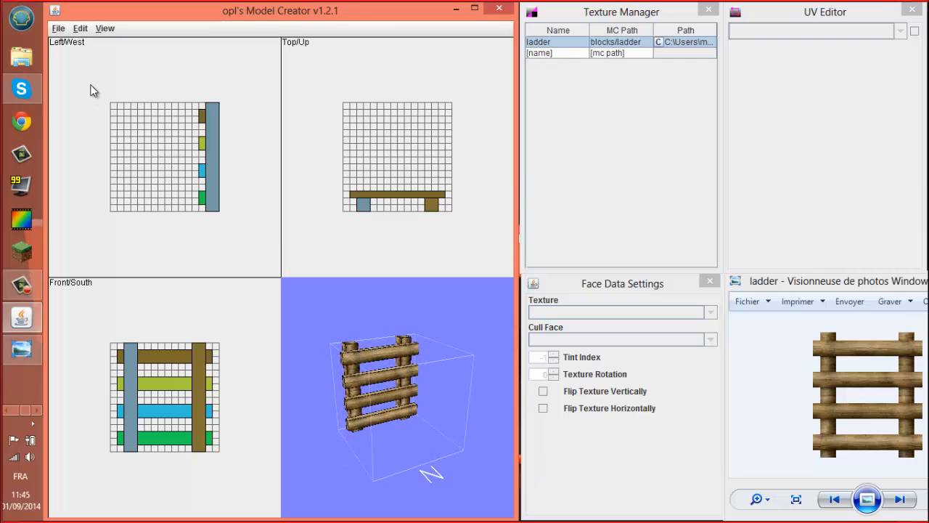
Start saving the model as a new file and browse to the r3d resource pack's minecraft/models/block folder
click(60, 29)
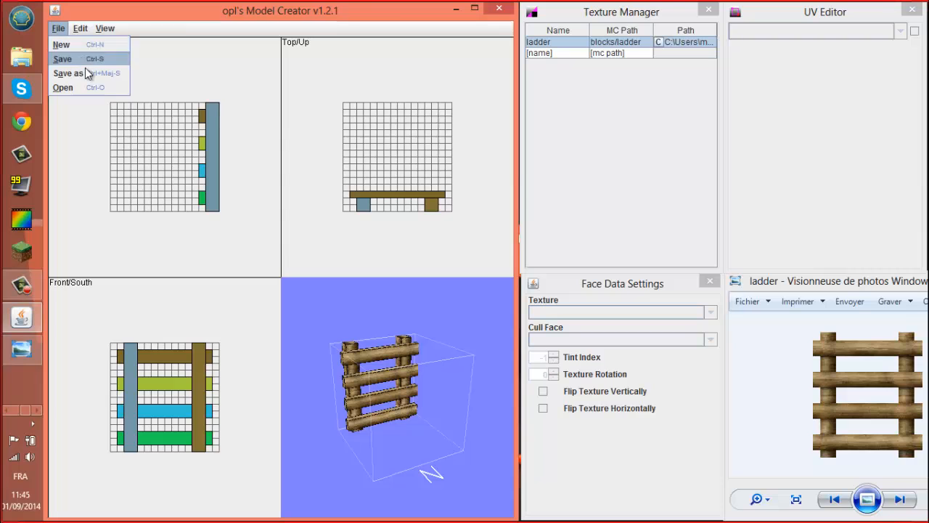
click(86, 73)
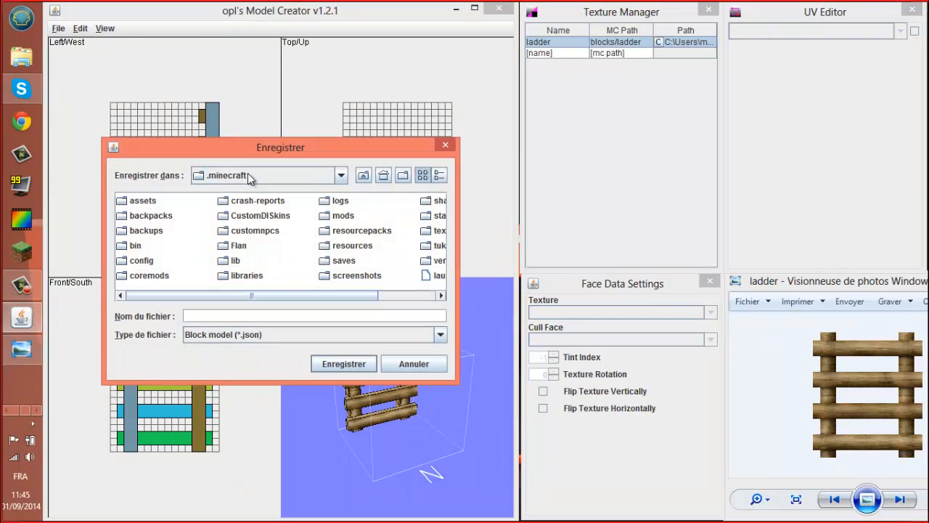
double_click(356, 231)
double_click(171, 214)
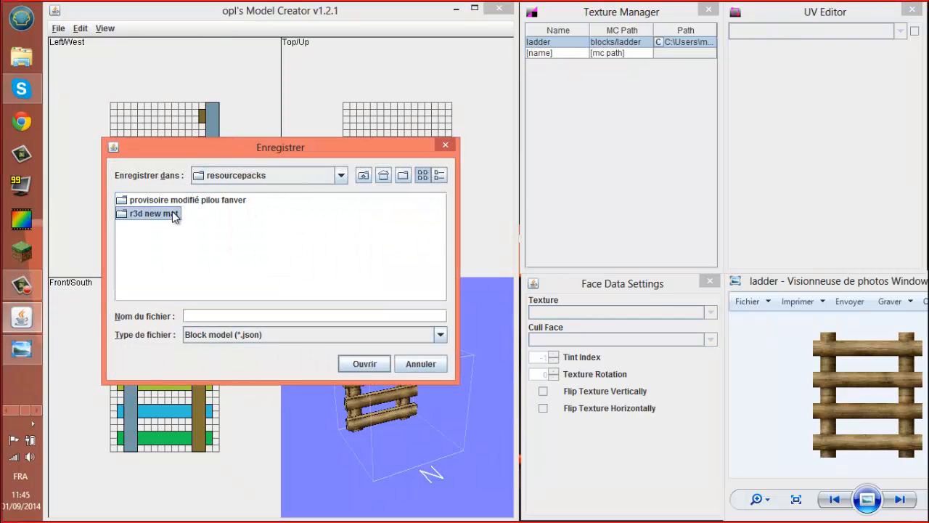
double_click(154, 201)
click(158, 205)
double_click(158, 205)
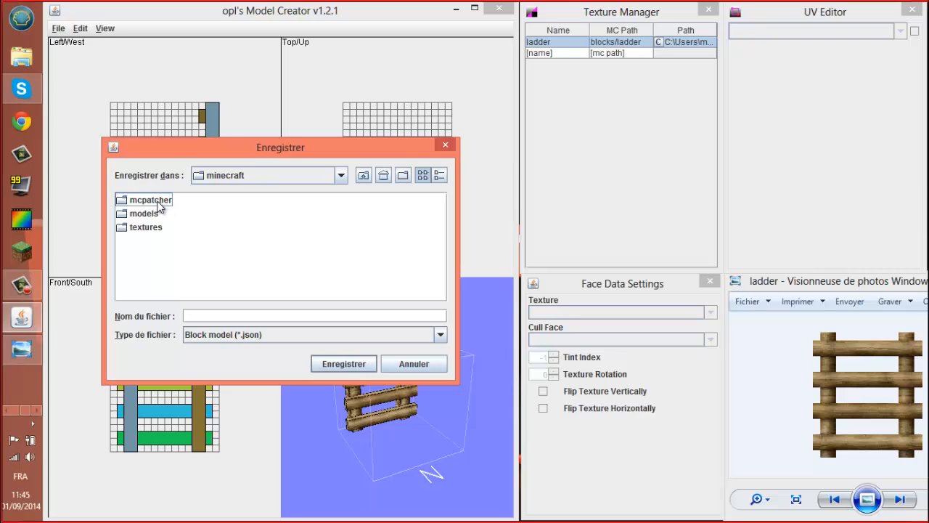
double_click(145, 211)
double_click(138, 199)
Save the block model under the file name ladder, and save it once more
click(247, 332)
click(243, 319)
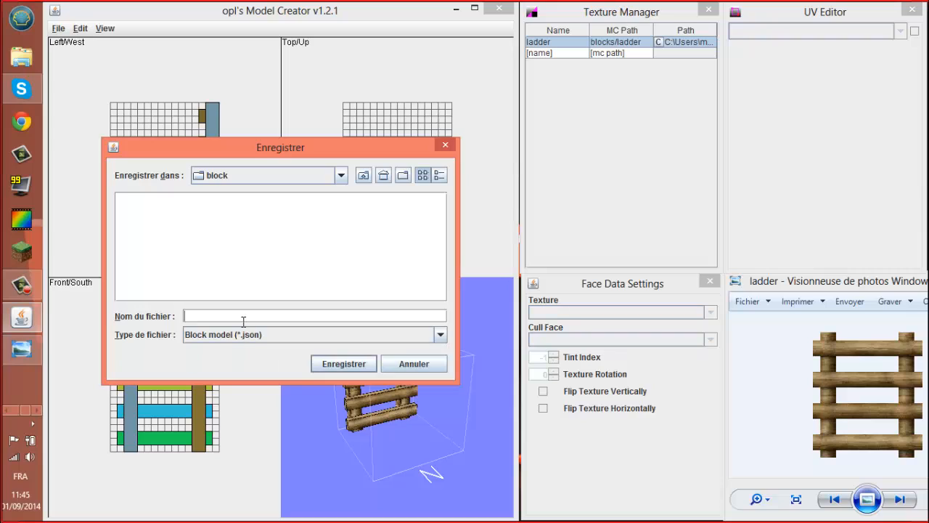
text(ladder)
click(338, 364)
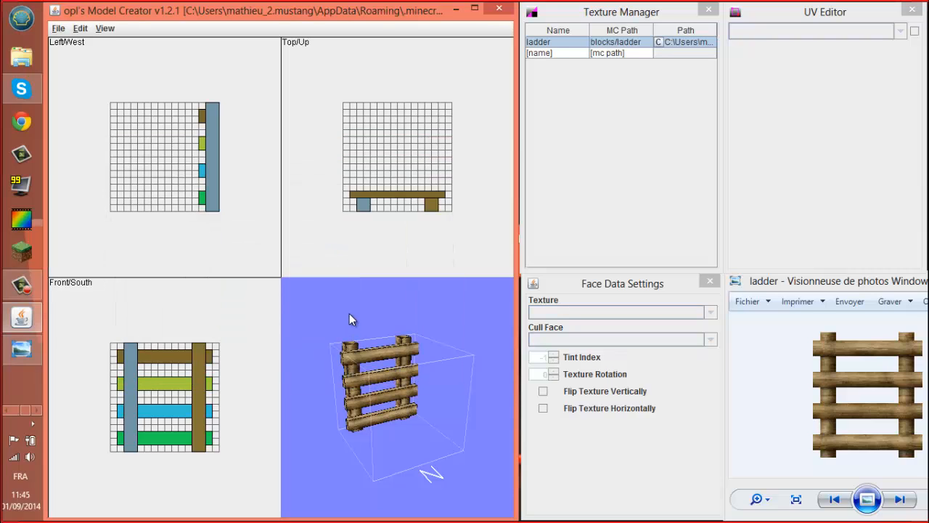
click(58, 30)
click(78, 61)
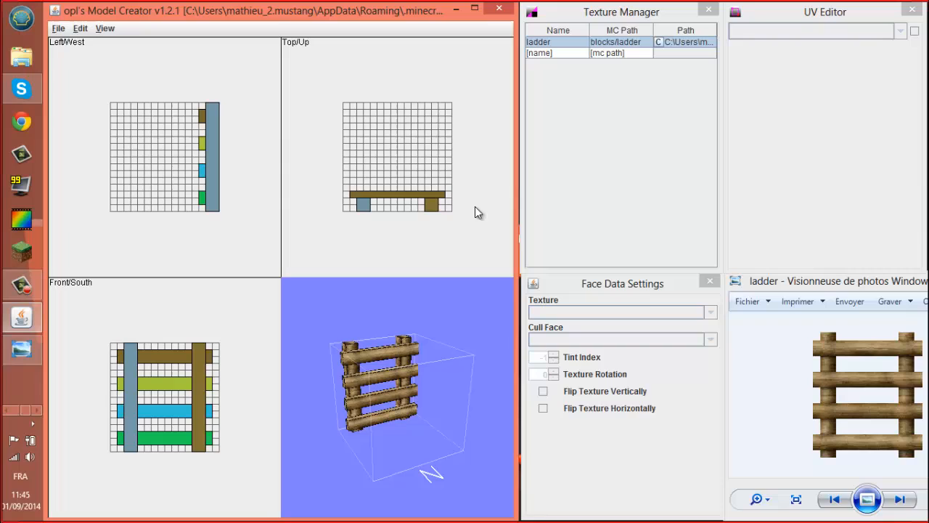
Close the model creator, saving the current model as ladder_test in the block folder
click(510, 12)
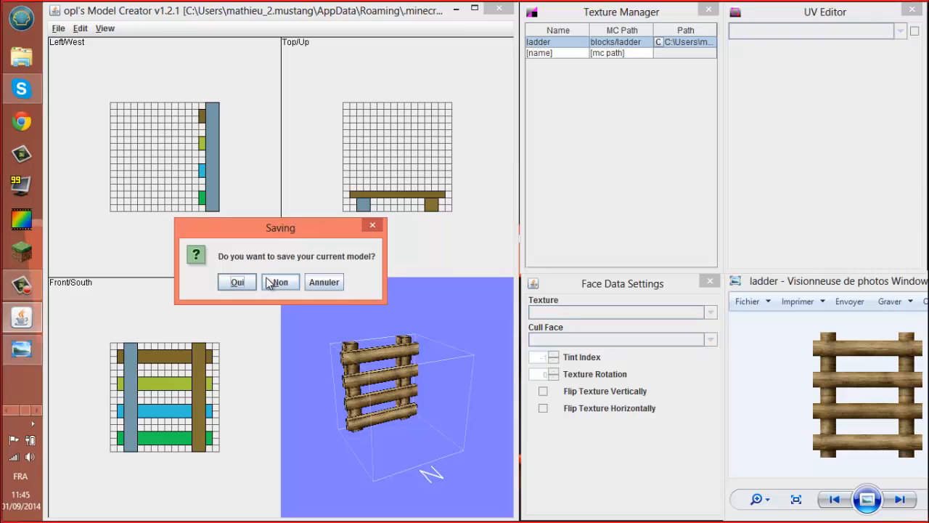
click(255, 282)
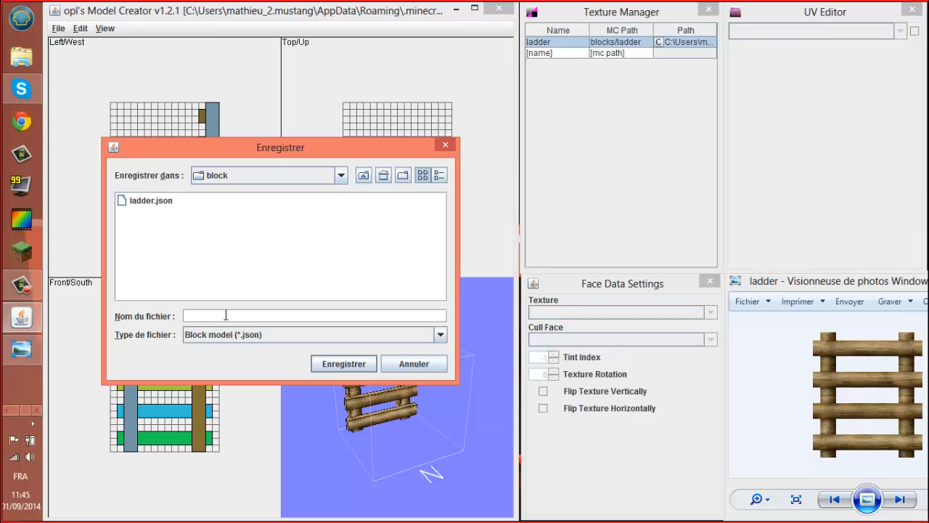
text(ladder_test)
click(347, 356)
click(498, 9)
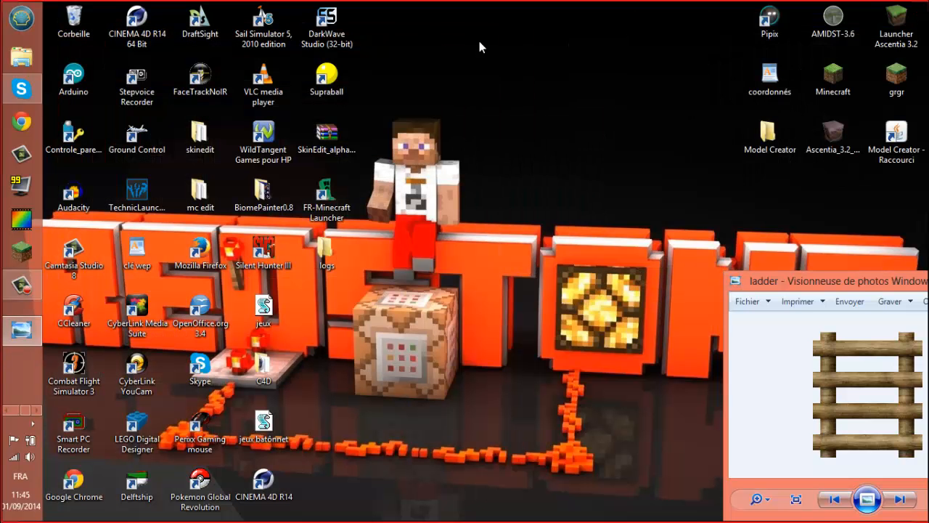
Close the ladder picture viewer and launch Minecraft
drag(790, 273, 689, 256)
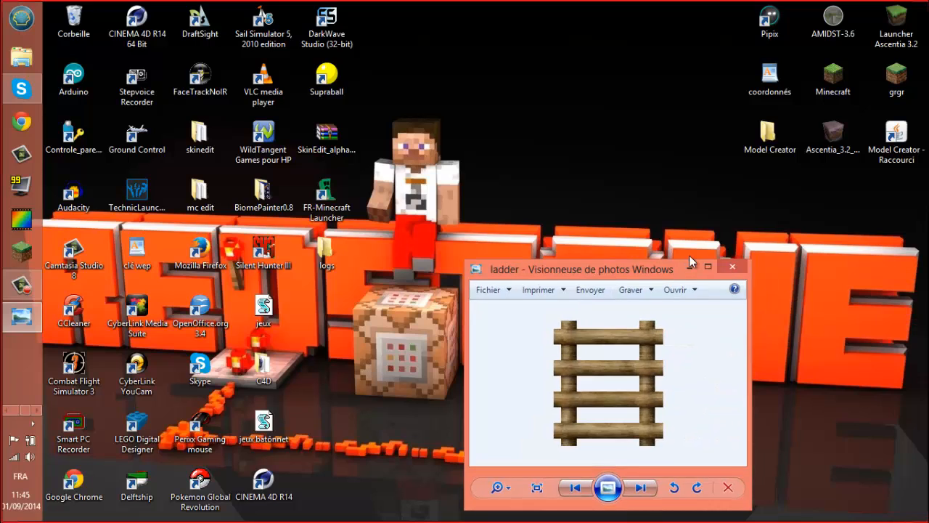
click(732, 268)
click(18, 251)
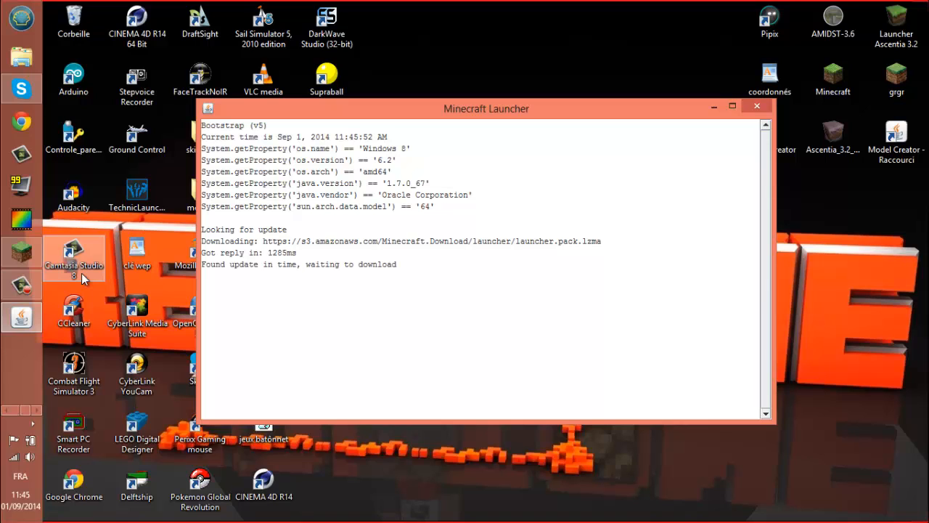
click(2, 275)
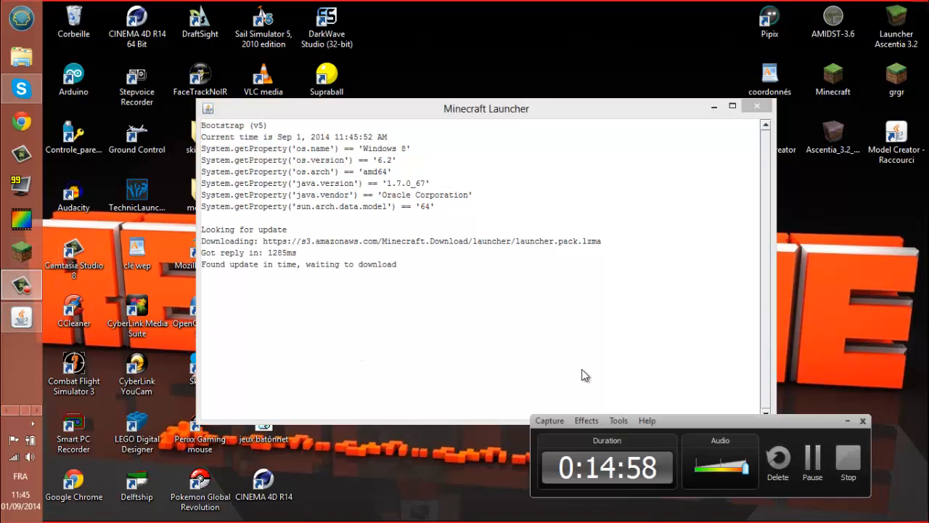
click(848, 461)
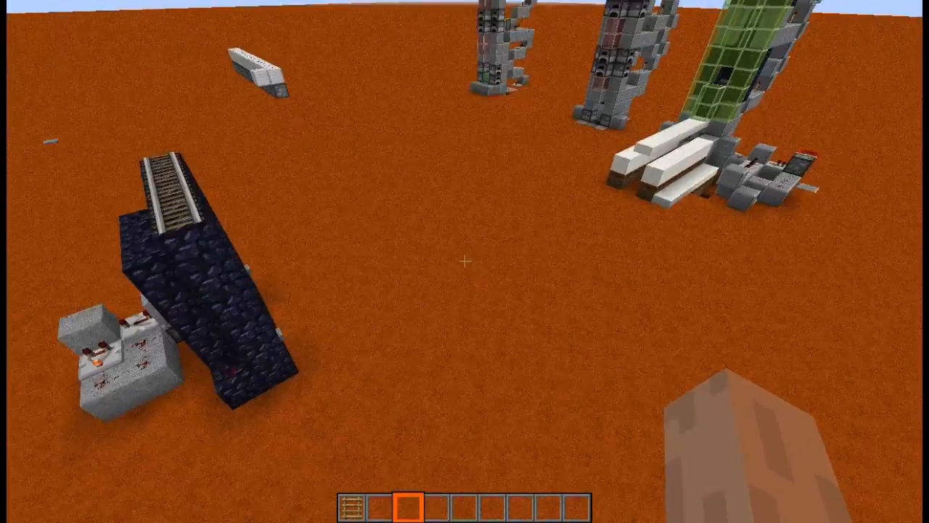
Approach the dark purple stone tower in the Minecraft world and hold the ladder block
key(w)
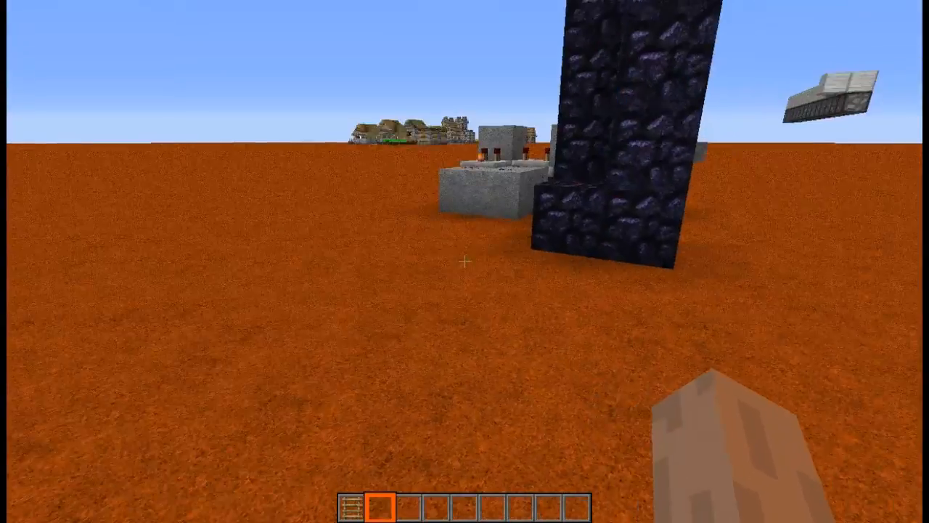
key(1)
Check the game's graphics settings and return to the world
key(Escape)
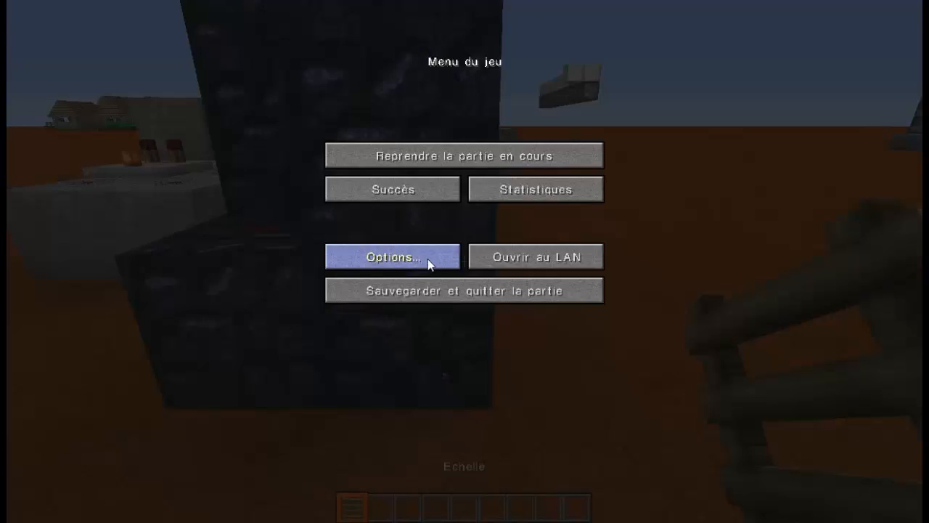
click(429, 260)
click(415, 232)
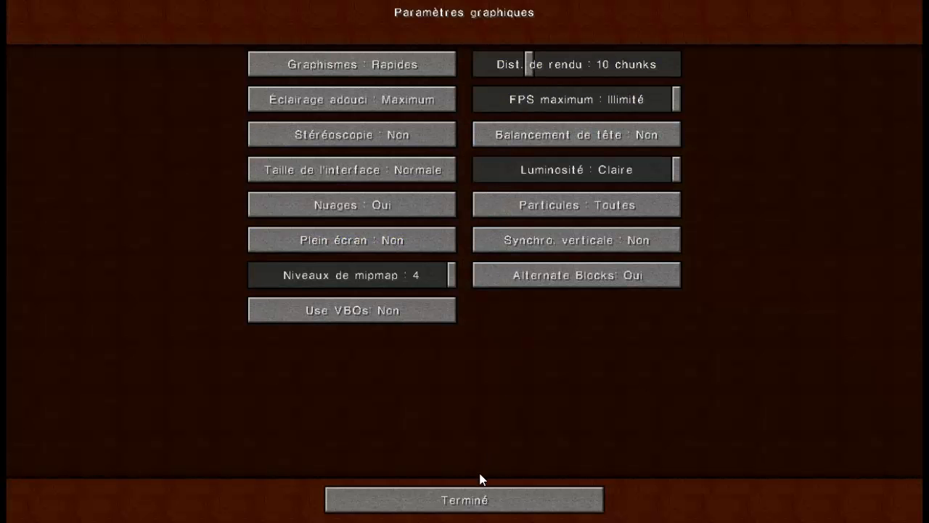
click(473, 492)
click(491, 340)
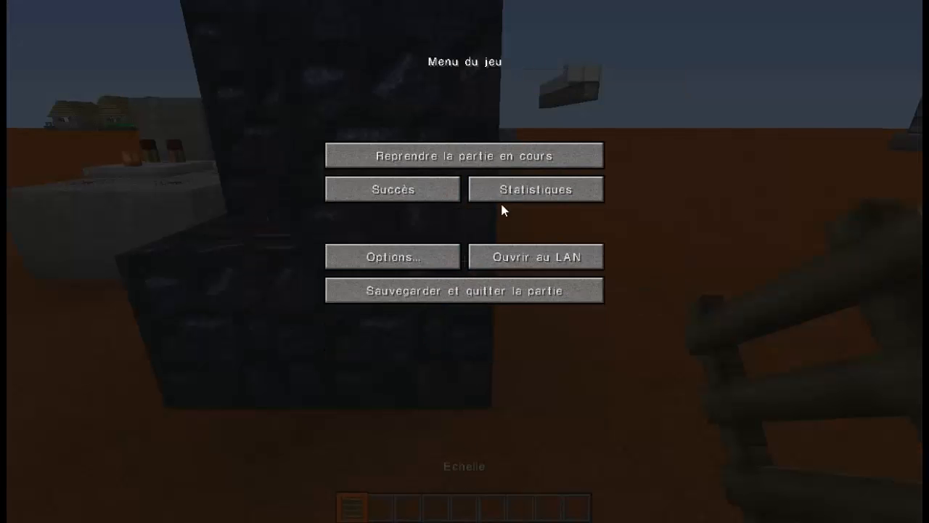
click(494, 158)
Move around the dark purple stone tower and stack ladder blocks up its side to test the custom model
key(d)
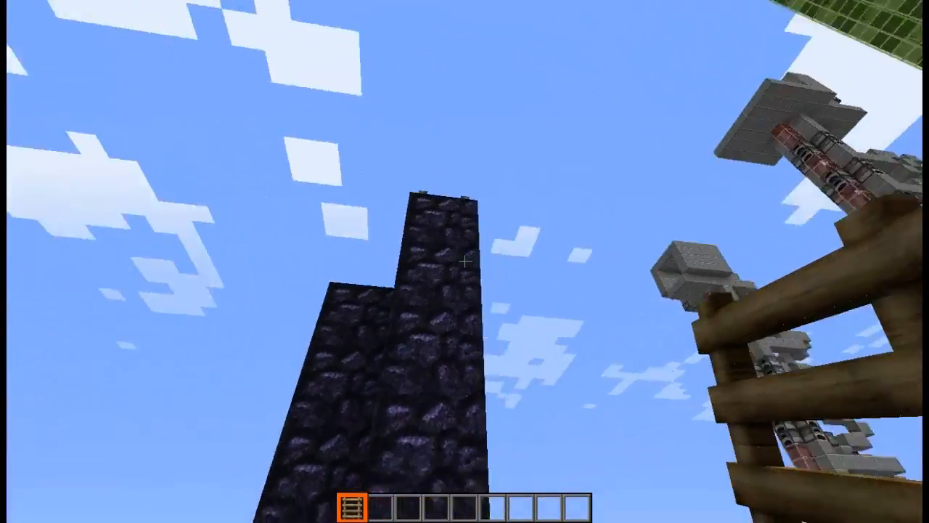
key(d)
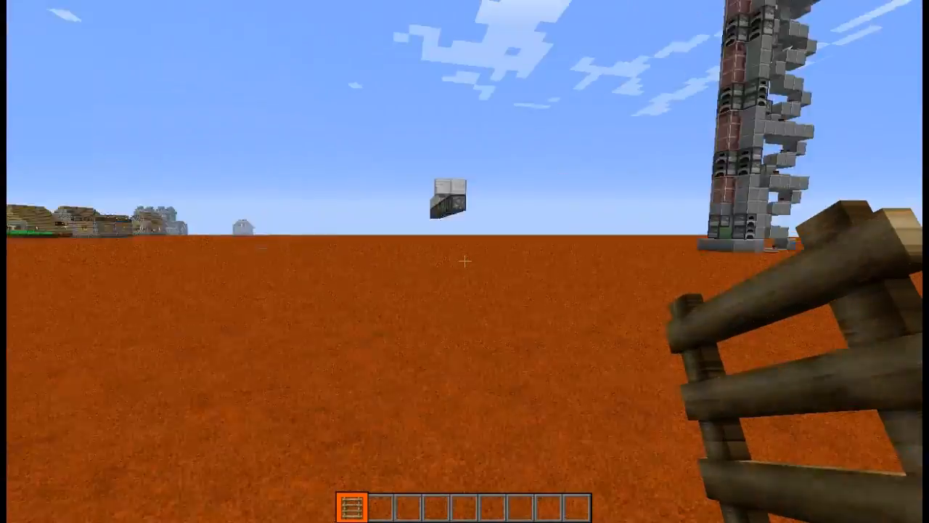
key(w)
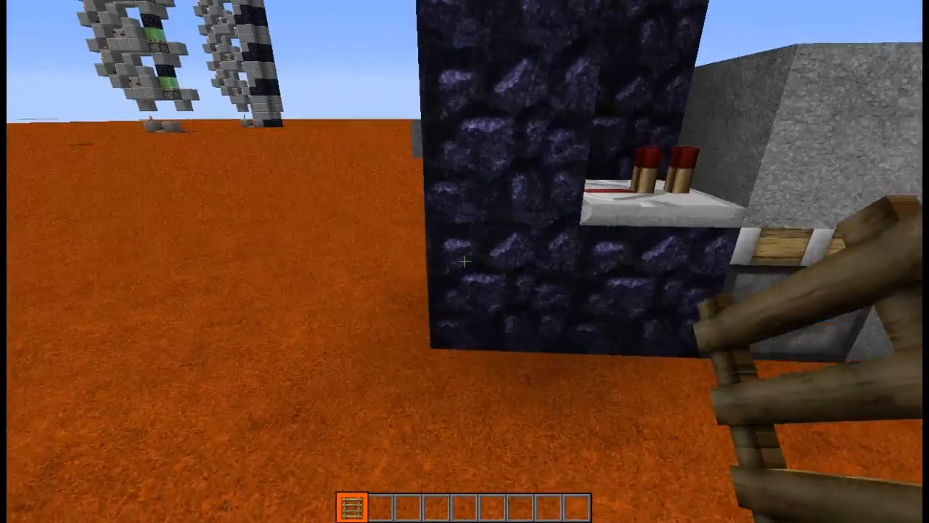
right_click(464, 261)
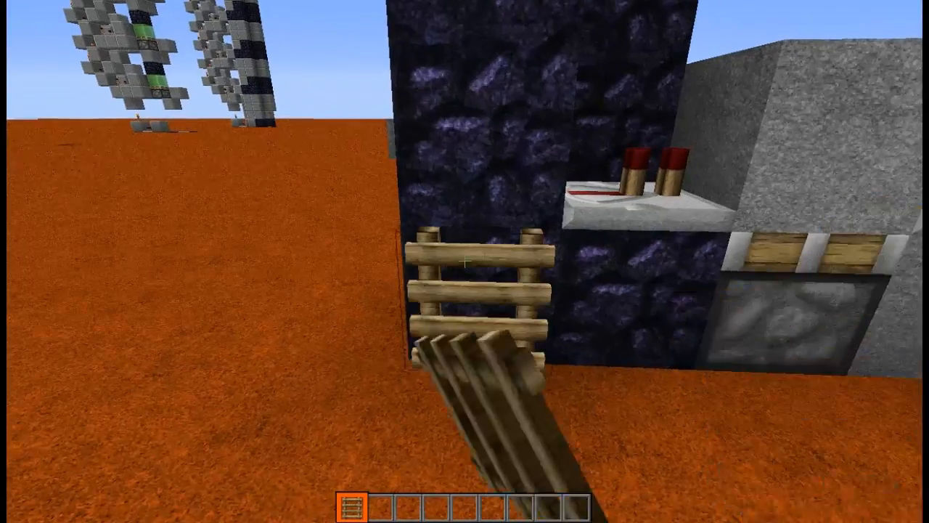
key(w)
right_click(465, 262)
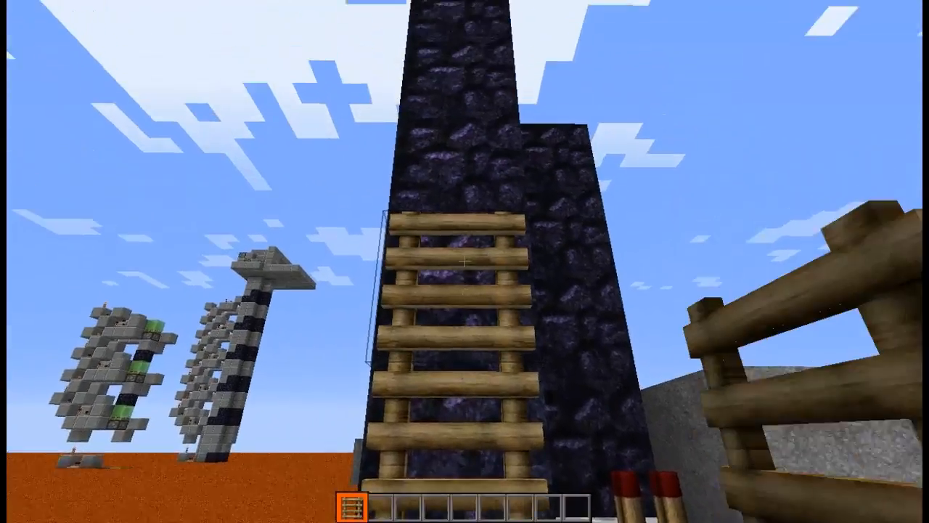
Stack ladder blocks up the remaining side of the dark purple stone tower to its top
right_click(465, 262)
key(space)
key(space)
right_click(465, 262)
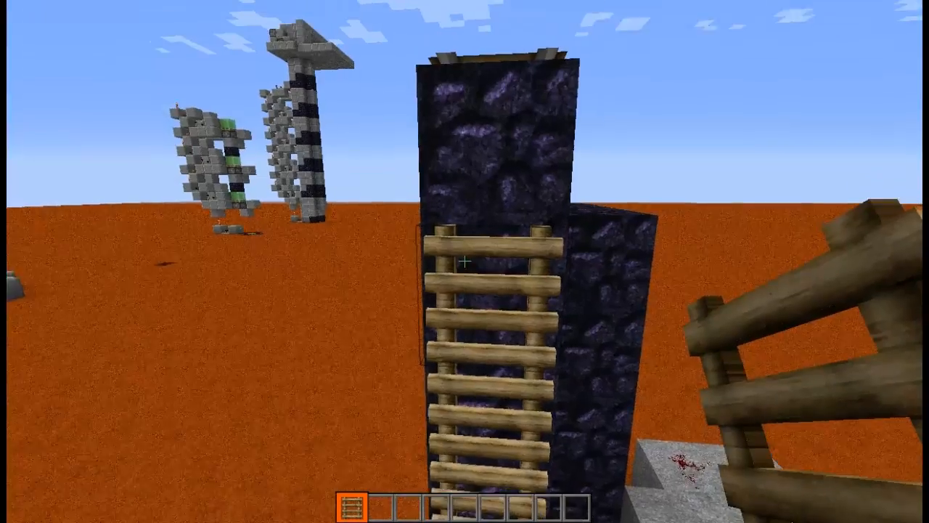
right_click(465, 262)
key(space)
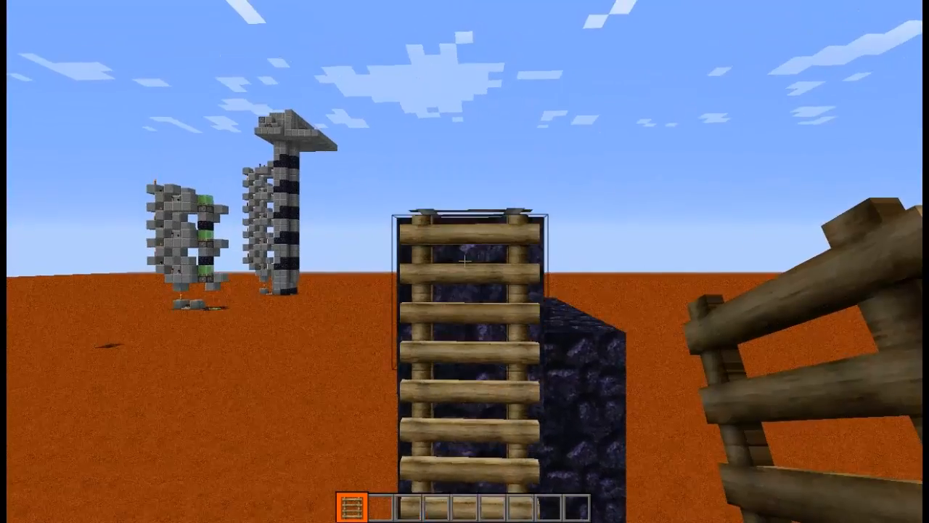
Break the ladder blocks on the tower's side to check their break particles
click(465, 261)
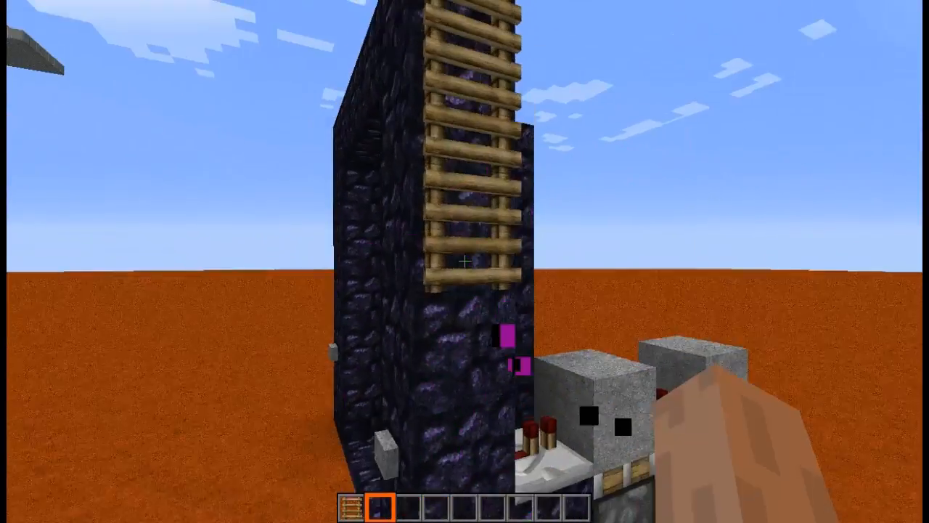
click(465, 261)
key(space)
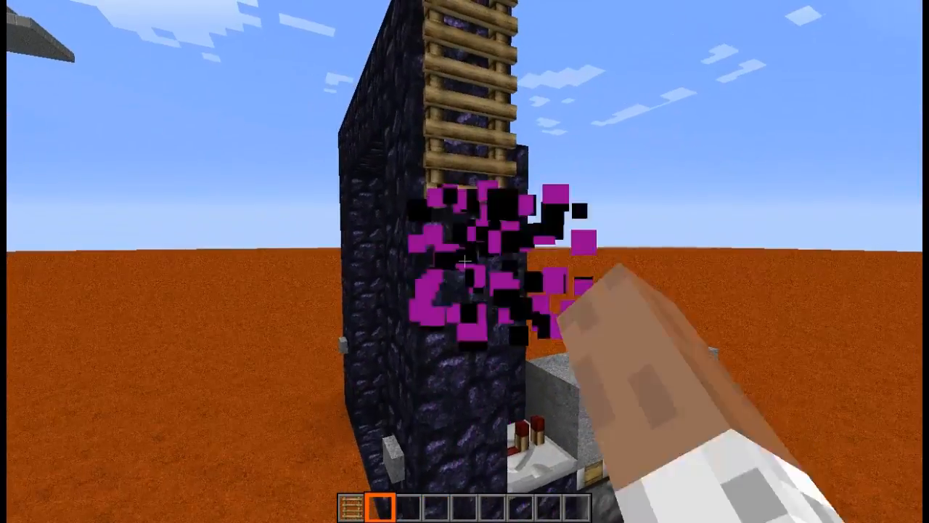
click(464, 262)
click(465, 262)
click(465, 261)
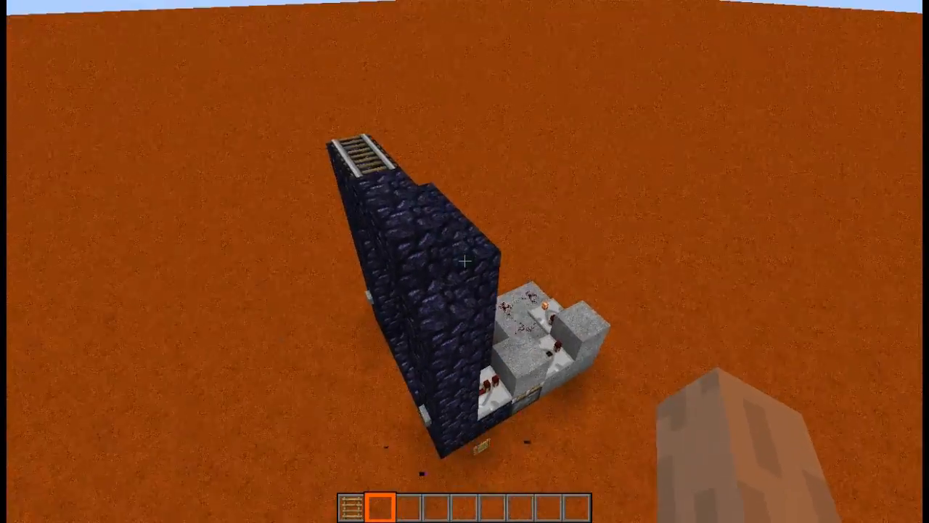
Pick the obsidian block from the top of the tower and hit the rails beside it
key(w)
middle_click(464, 261)
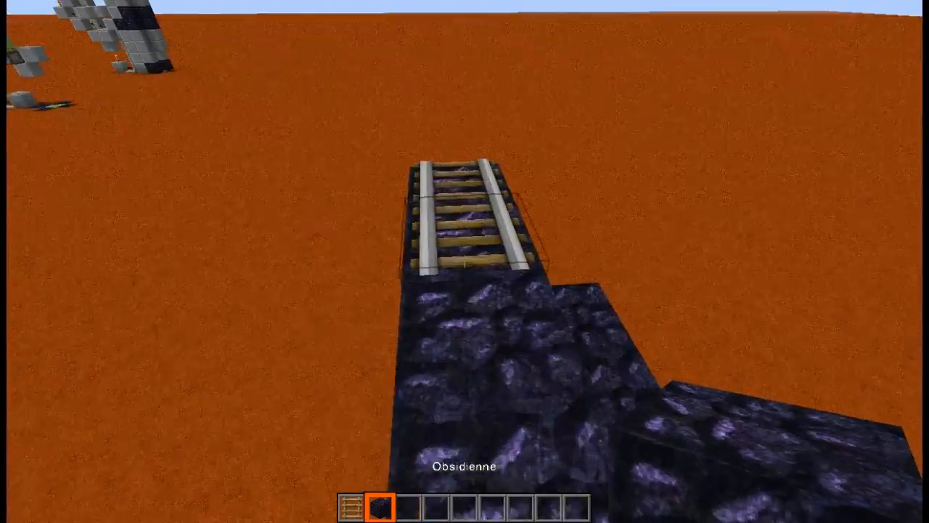
click(464, 261)
Fly down to collect the dropped ladder items at the tower's foot and move away over the orange ground
key(4)
key(shift)
key(w)
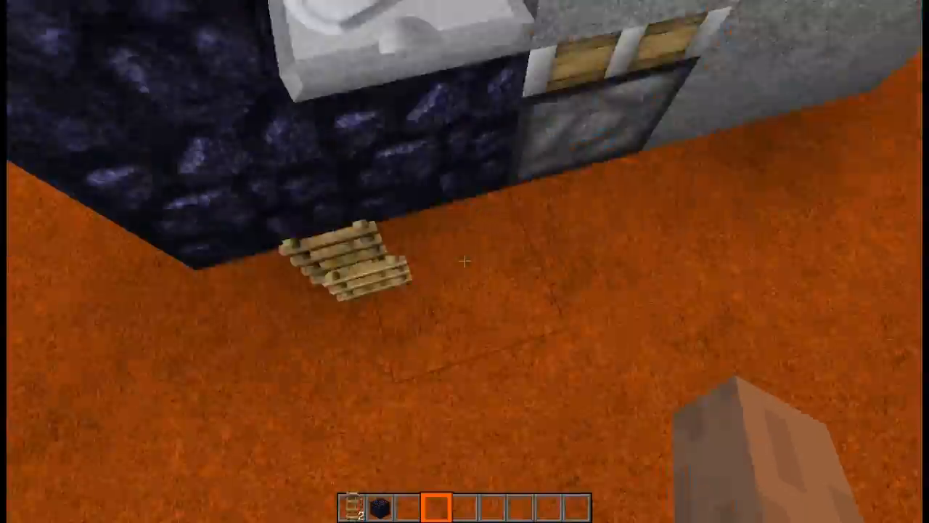
key(space)
key(w)
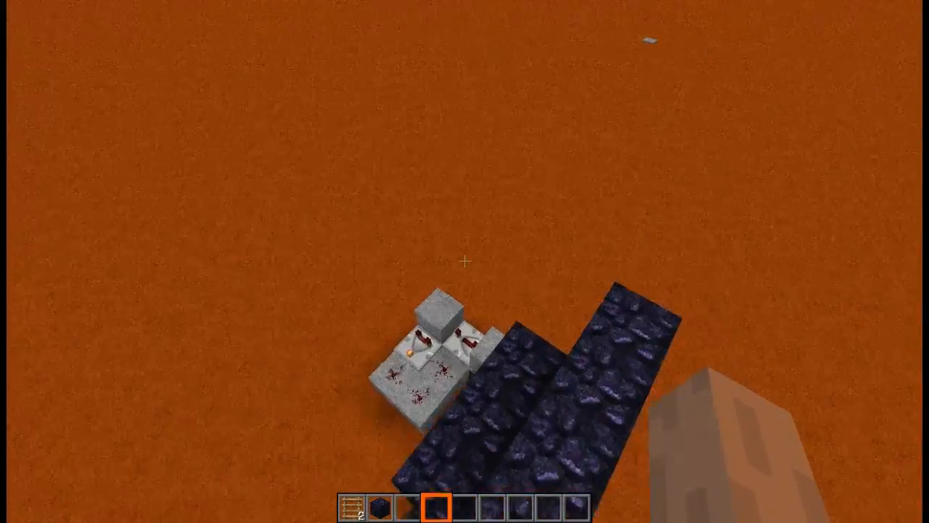
key(shift)
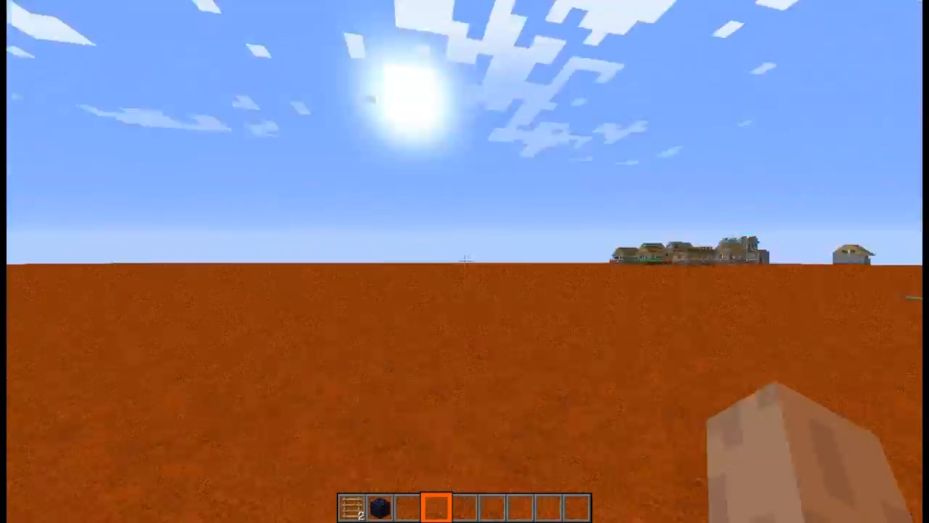
key(w)
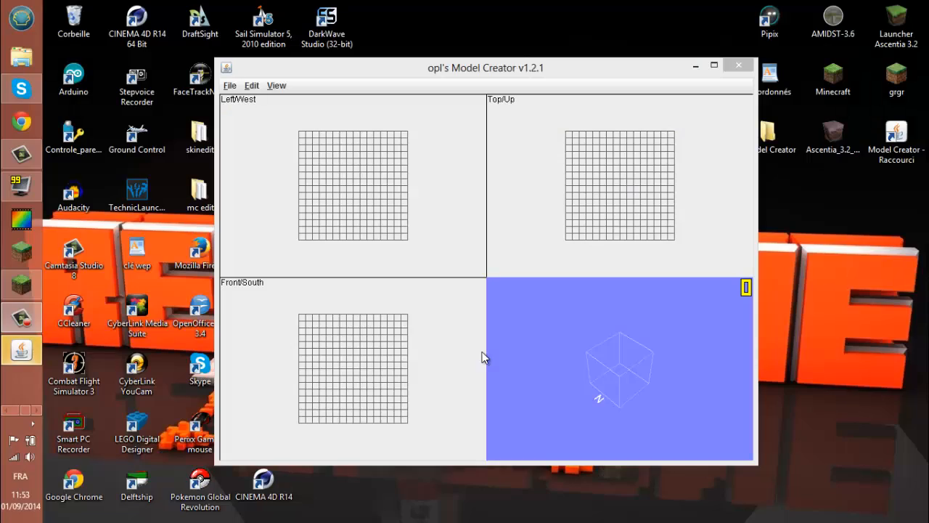
Switch to opl's Model Creator, dock its window to one half of the screen, and show the Texture Manager dialog
double_click(477, 71)
drag(564, 8, 44, 58)
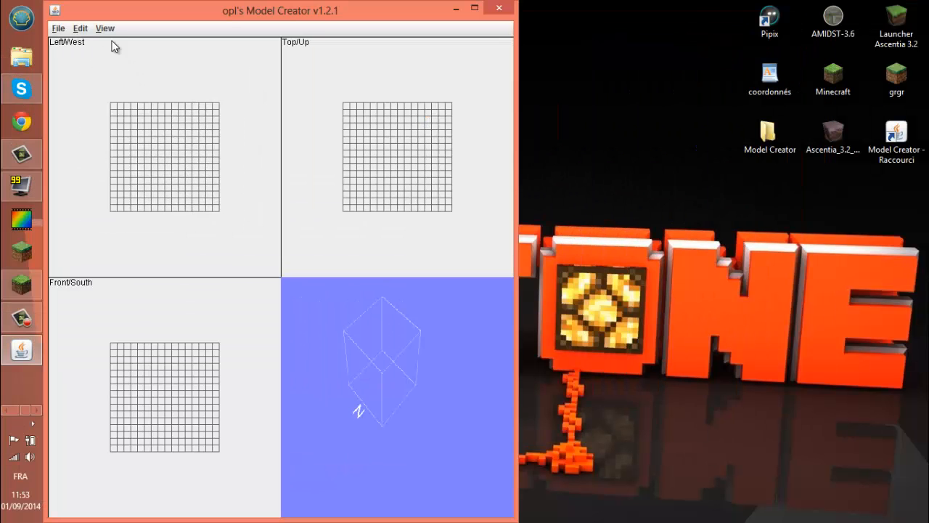
click(106, 29)
mouse_move(169, 46)
click(207, 45)
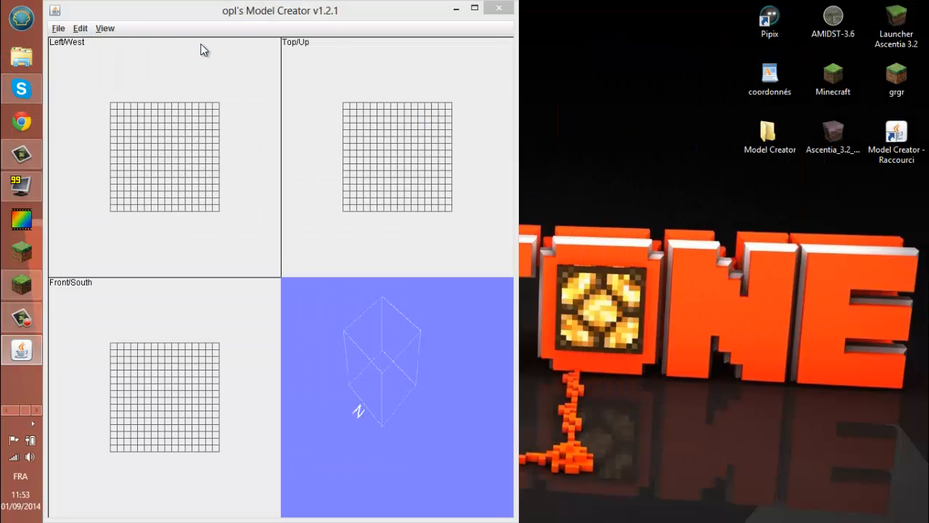
Show the UV Editor and Face Data Settings dialogs
click(107, 29)
mouse_move(137, 47)
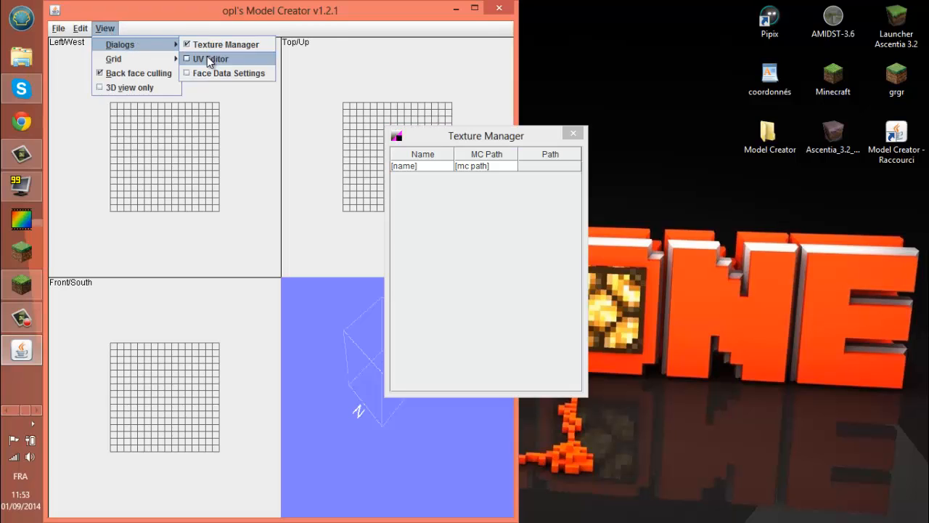
click(209, 58)
click(106, 29)
mouse_move(182, 64)
mouse_move(160, 45)
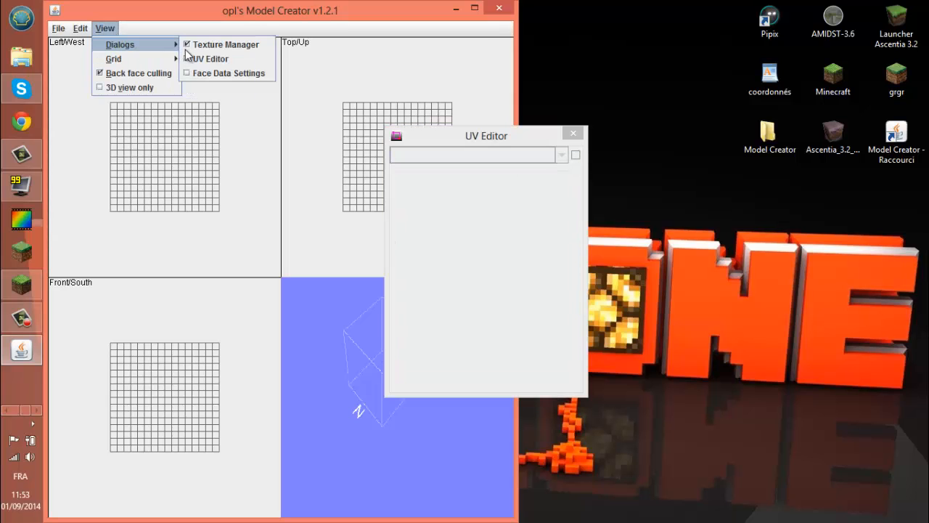
click(207, 61)
click(106, 29)
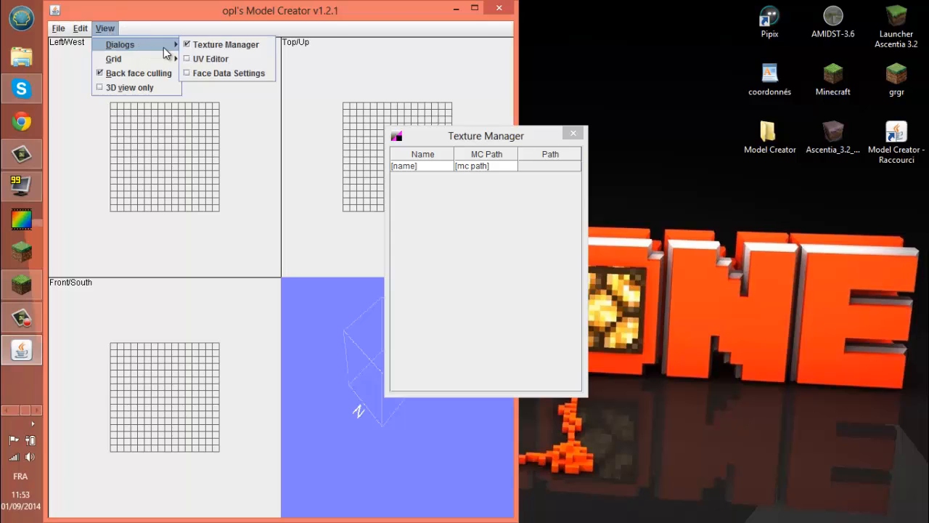
click(207, 59)
click(107, 30)
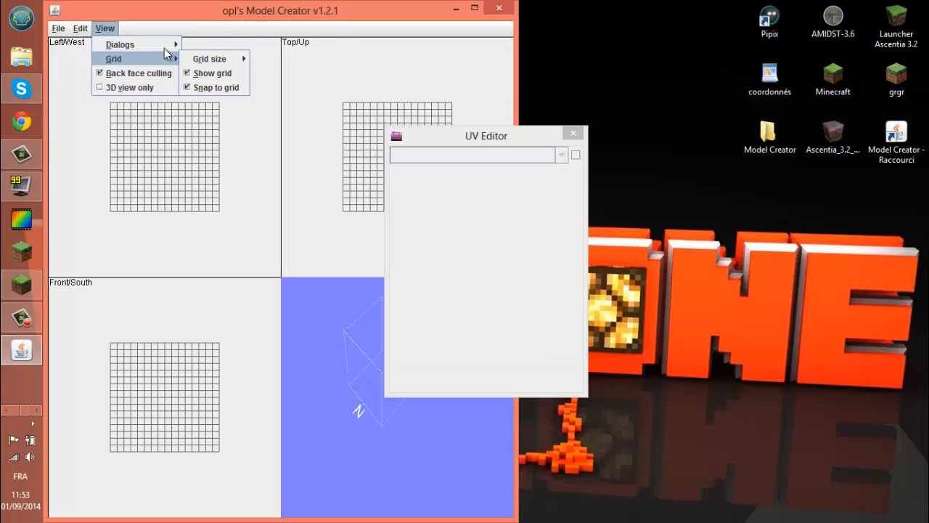
click(212, 76)
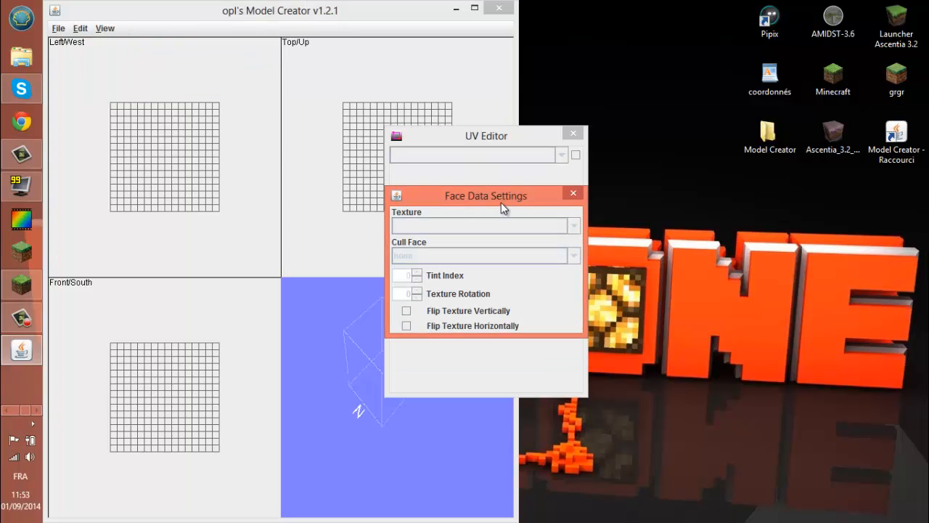
Arrange the UV Editor, Texture Manager and Face Data Settings dialogs beside the main window without overlap
drag(503, 200, 653, 332)
click(511, 141)
drag(520, 138, 891, 21)
drag(874, 14, 861, 11)
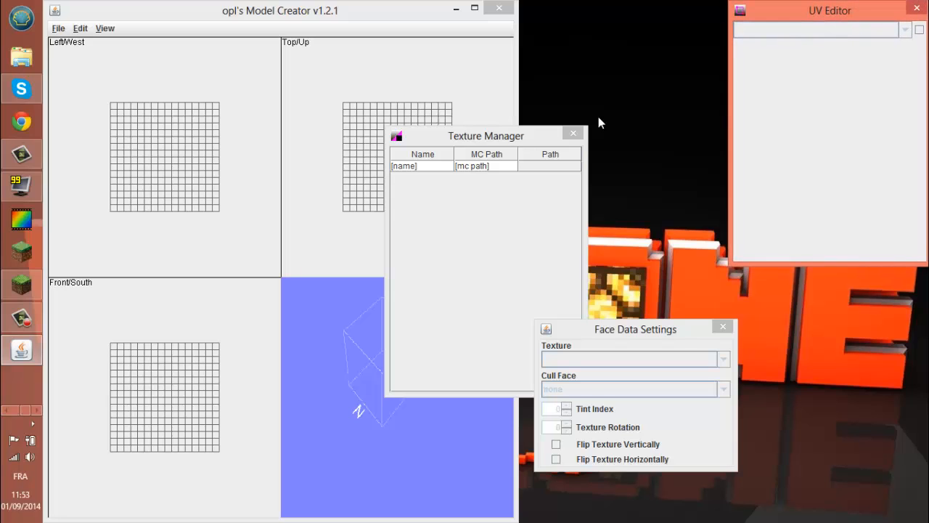
drag(517, 140, 655, 15)
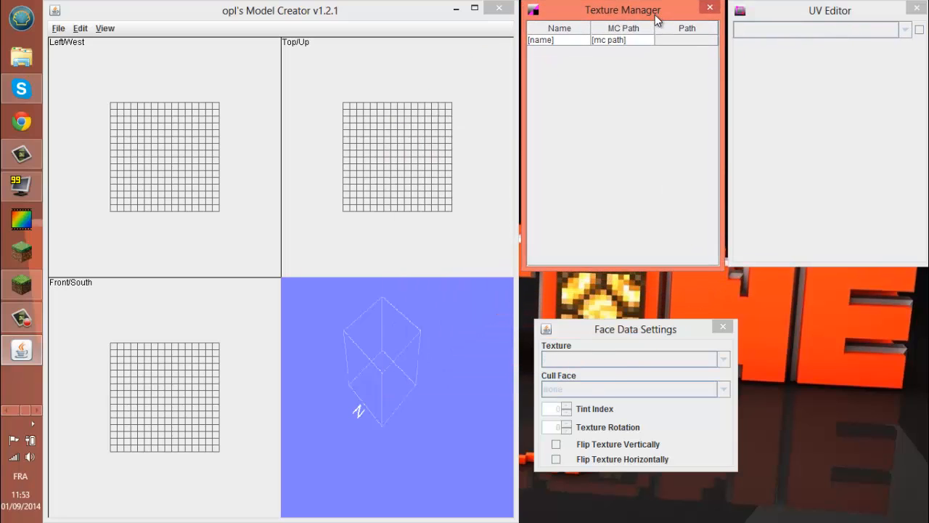
drag(626, 331, 618, 287)
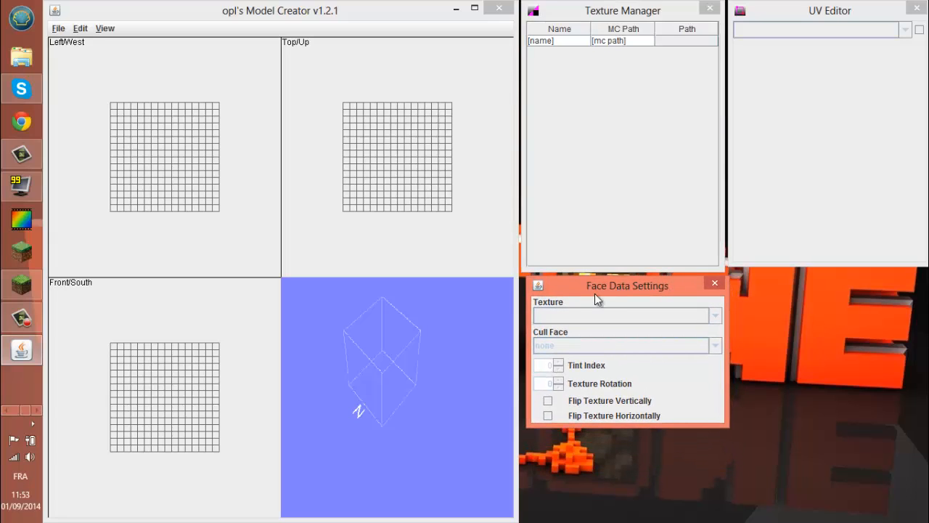
Open the ladder block model from the assets of the r3d new mat resource pack without saving the current model
click(378, 319)
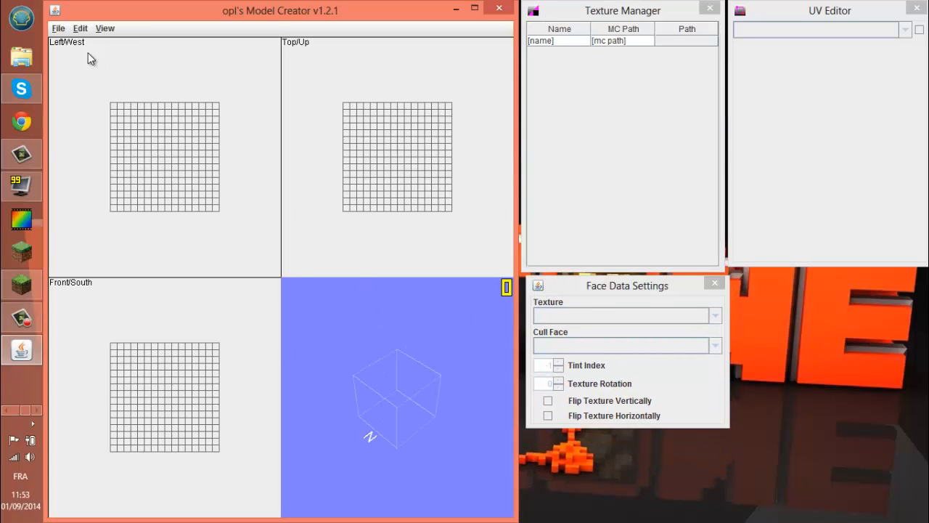
click(64, 26)
click(82, 88)
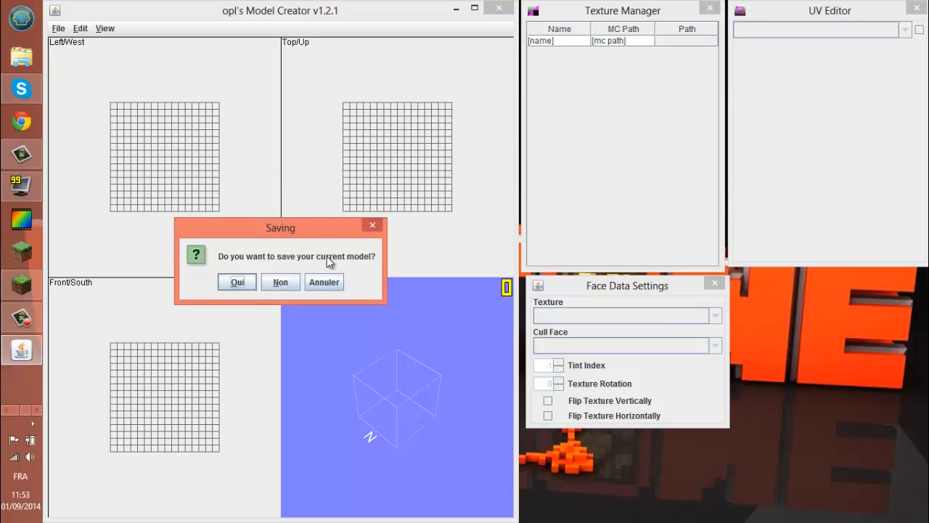
click(280, 281)
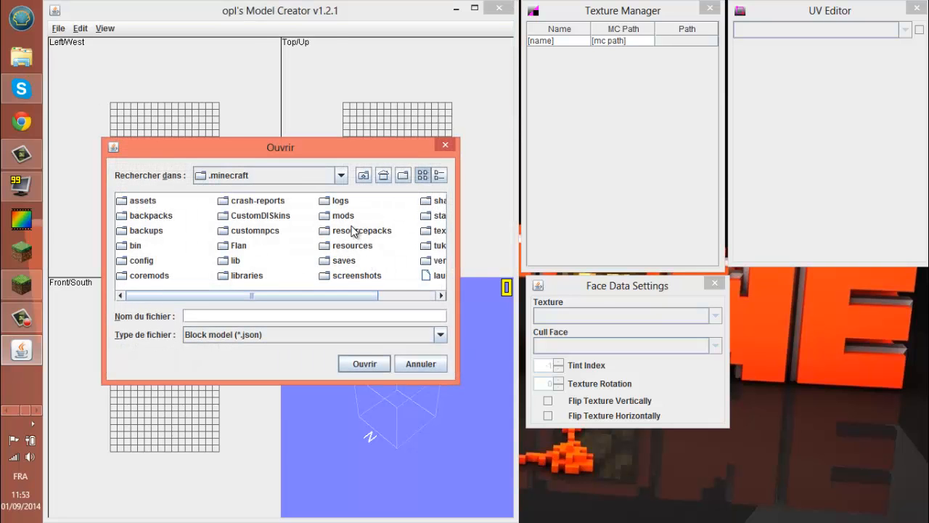
double_click(353, 231)
double_click(144, 212)
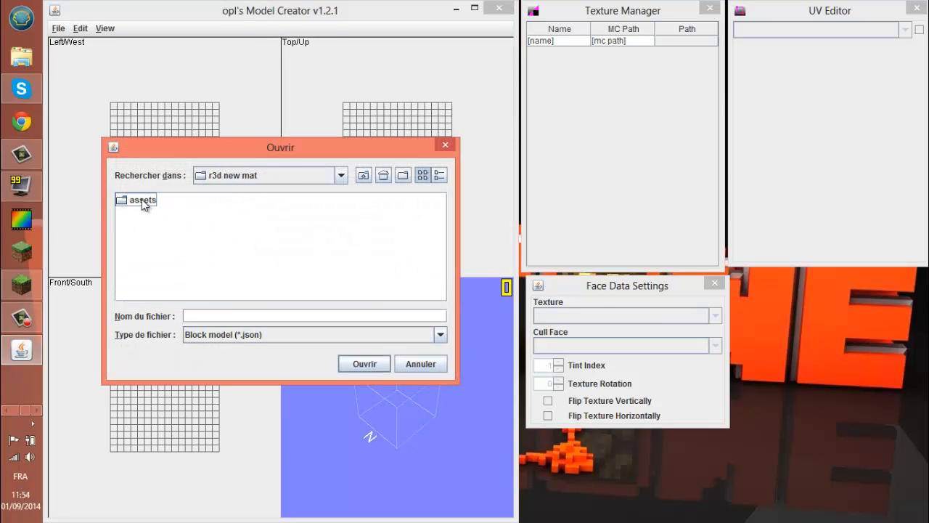
double_click(142, 200)
double_click(142, 199)
double_click(143, 211)
double_click(140, 200)
double_click(139, 201)
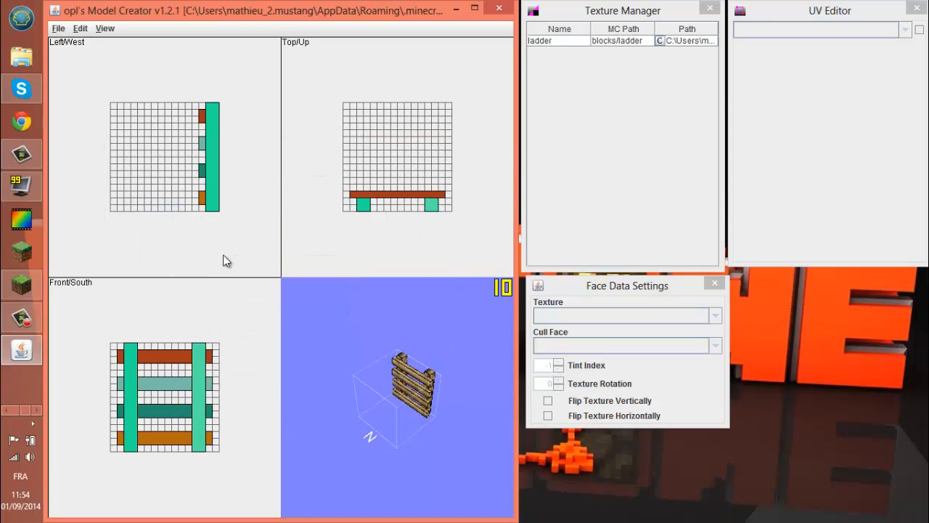
Examine the ladder model in the 3D view and its ladder entry in the Texture Manager
click(415, 402)
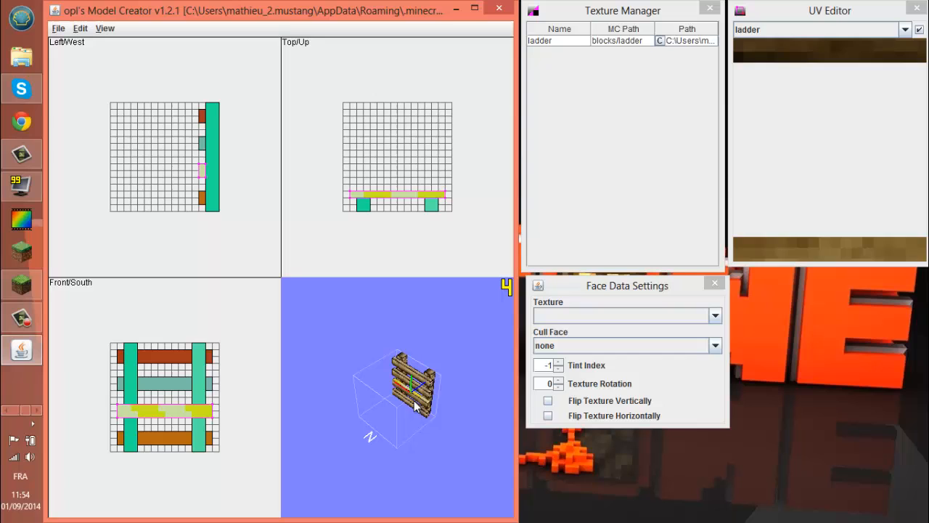
click(416, 441)
drag(415, 441, 417, 407)
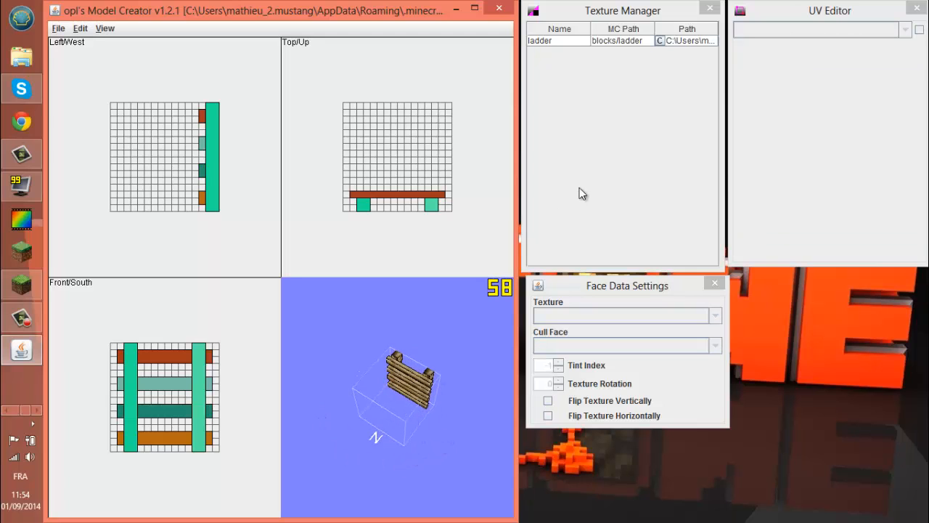
click(612, 148)
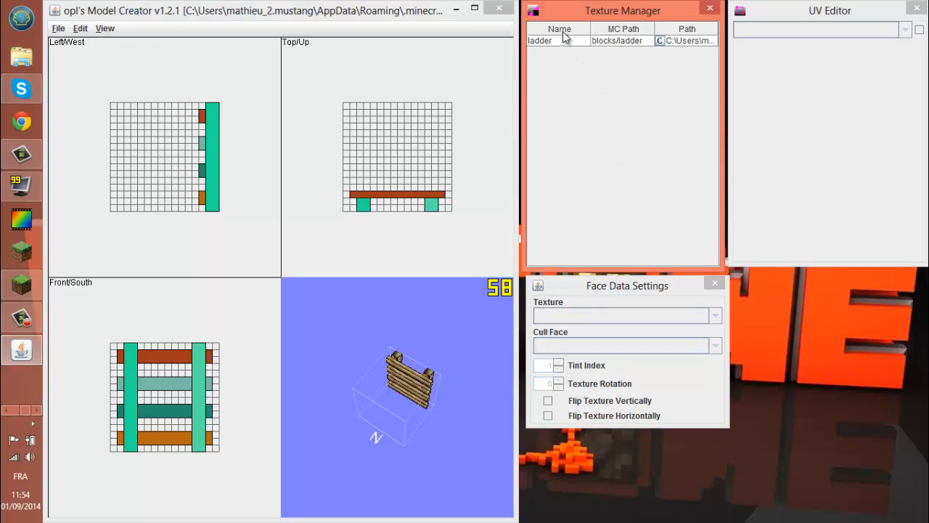
click(659, 42)
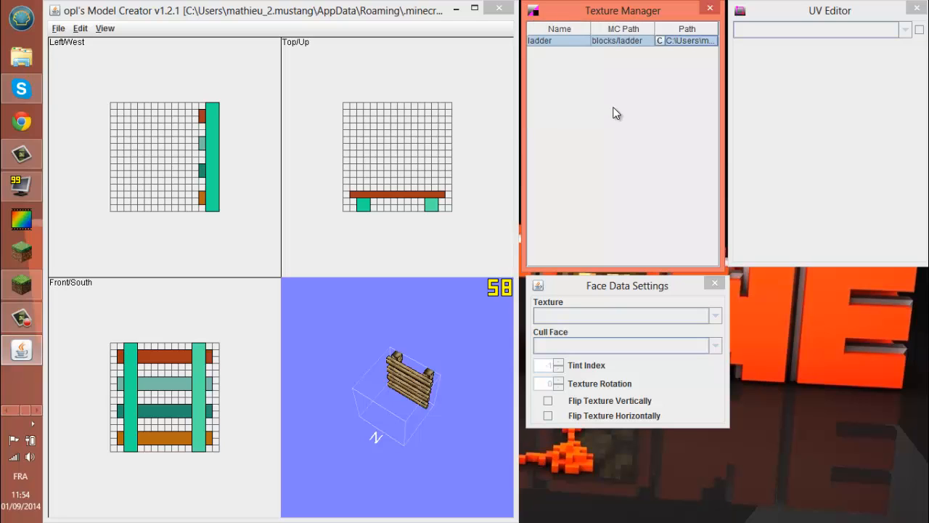
drag(570, 29, 565, 27)
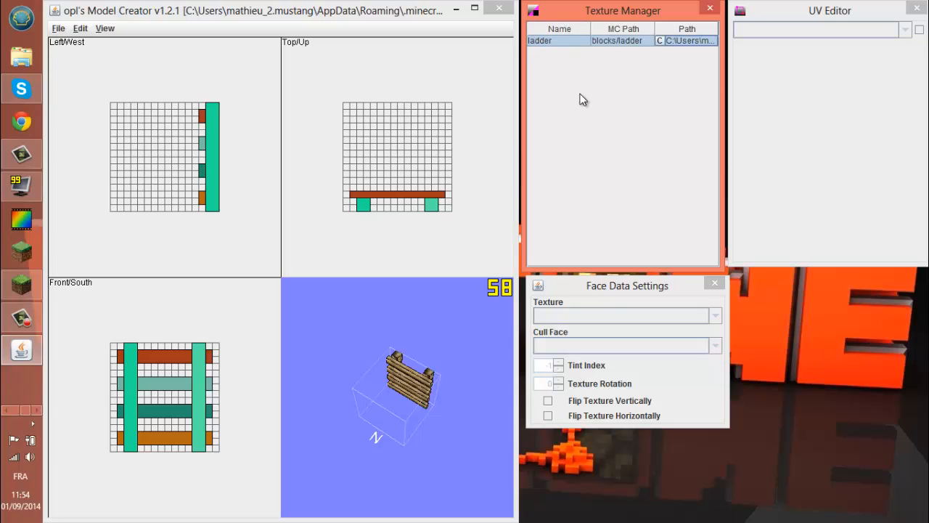
Add a new texture entry named particle below the ladder entry in the Texture Manager
double_click(628, 43)
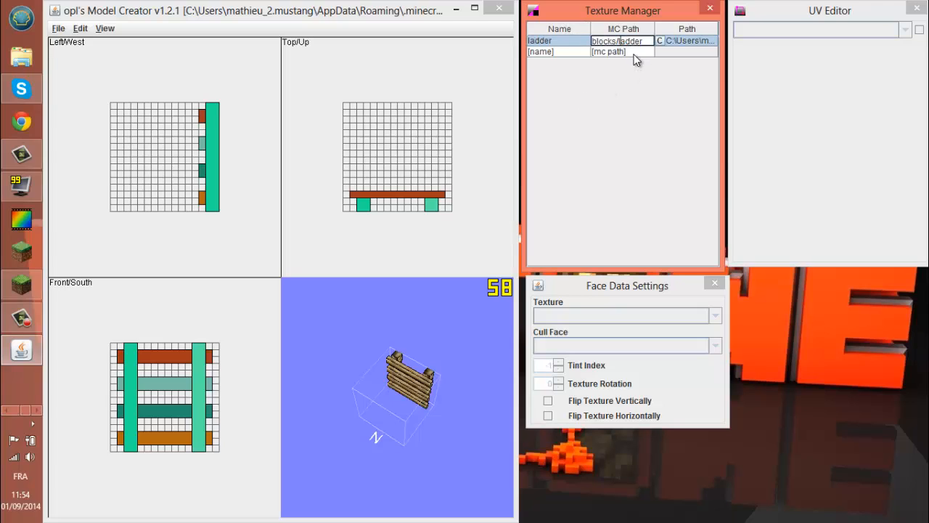
click(633, 52)
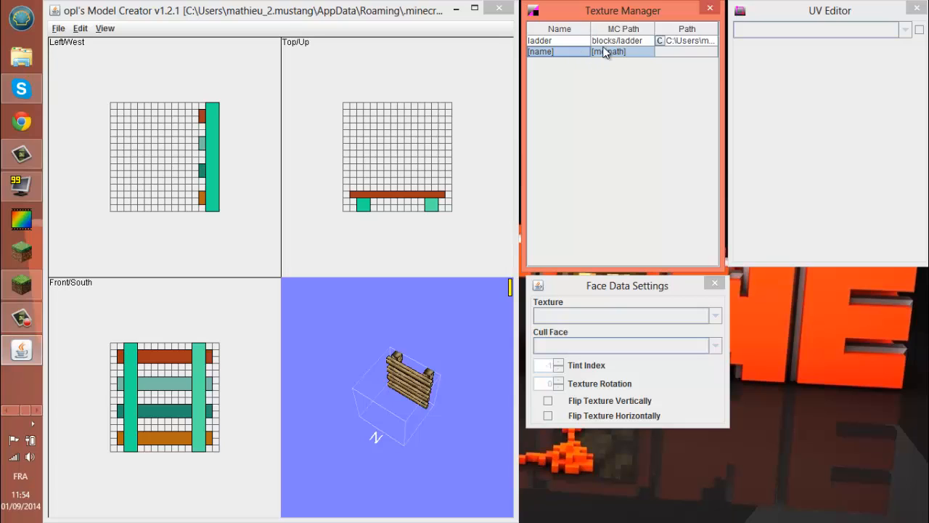
click(573, 51)
double_click(570, 52)
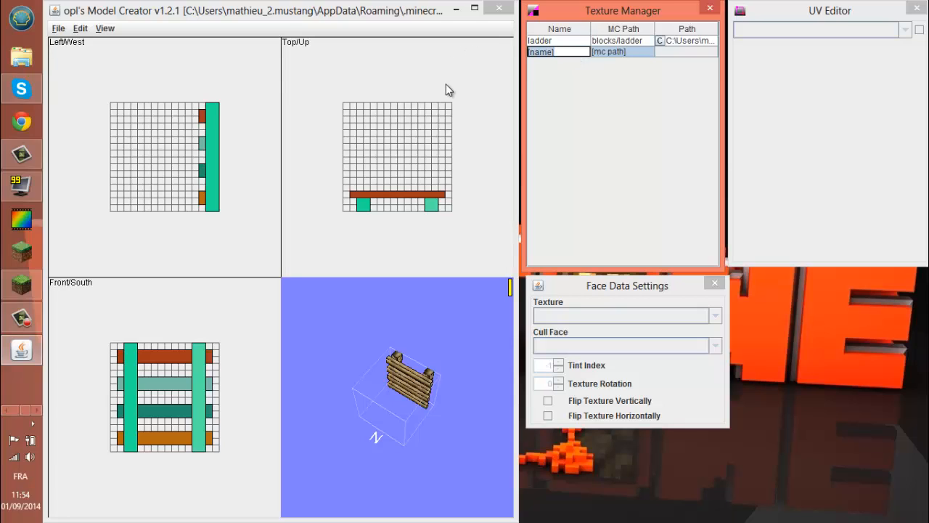
text(particle)
Set the MC path of the particle texture entry to blocks/ladder and save the ladder model
click(629, 54)
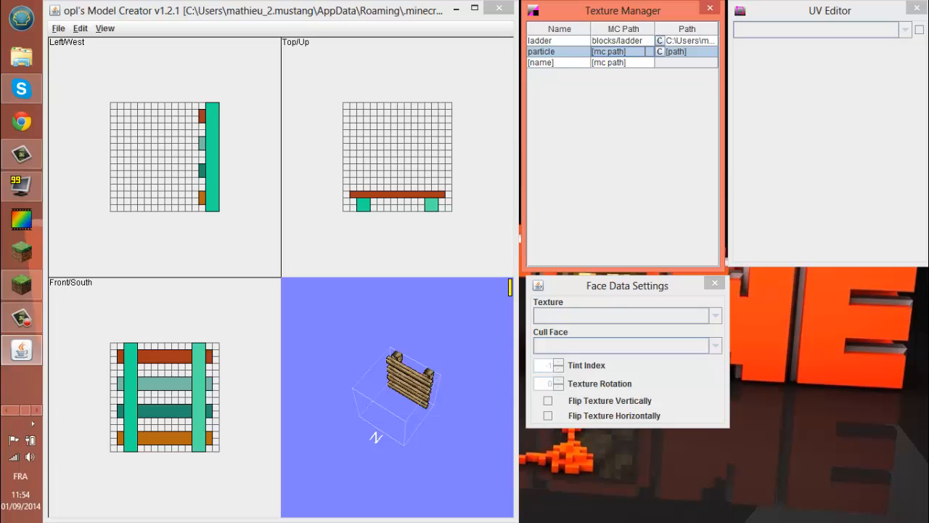
double_click(644, 51)
drag(636, 51, 563, 51)
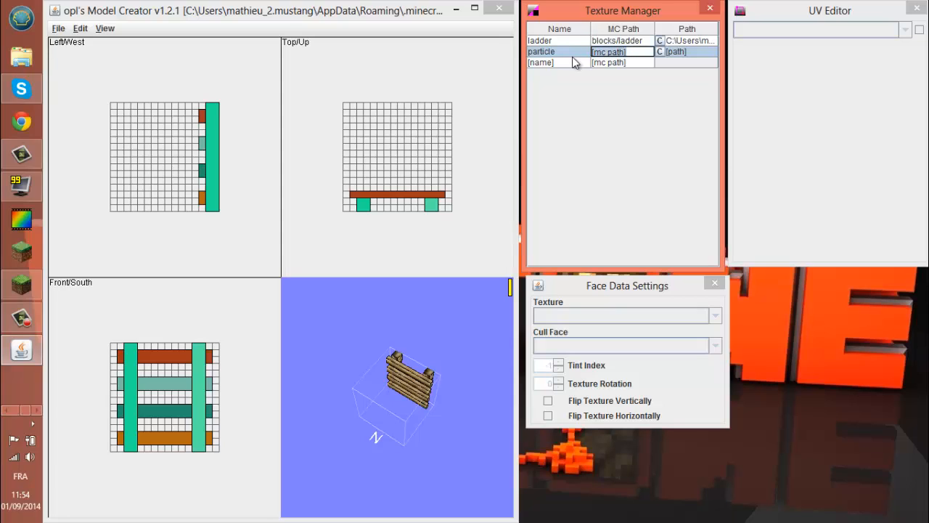
text(blocks/ladder)
click(645, 112)
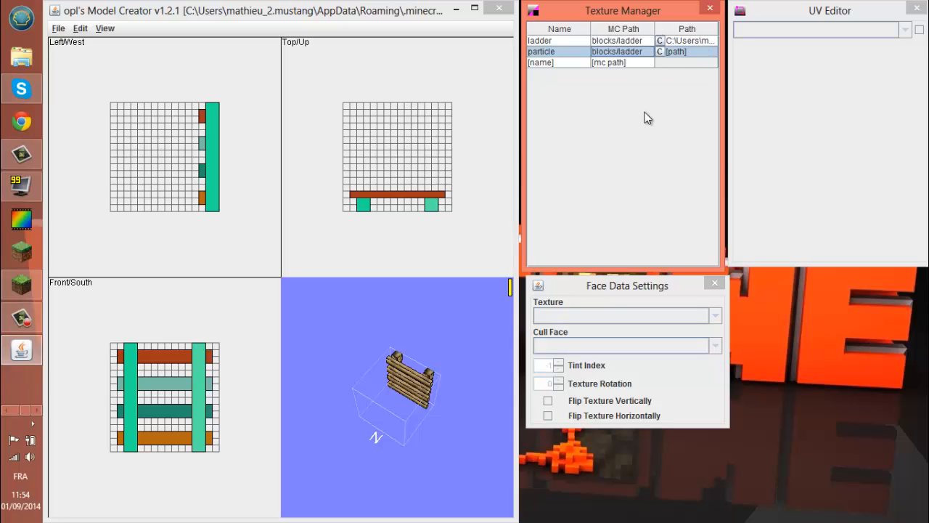
click(61, 29)
click(76, 63)
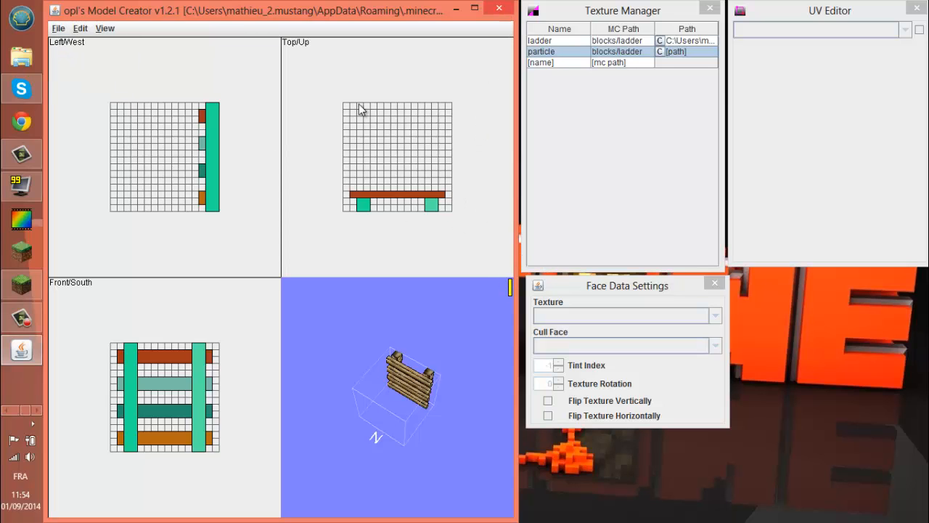
Switch to the Minecraft Launcher, start Minecraft 1.8-pre3, and maximize the game window
click(21, 284)
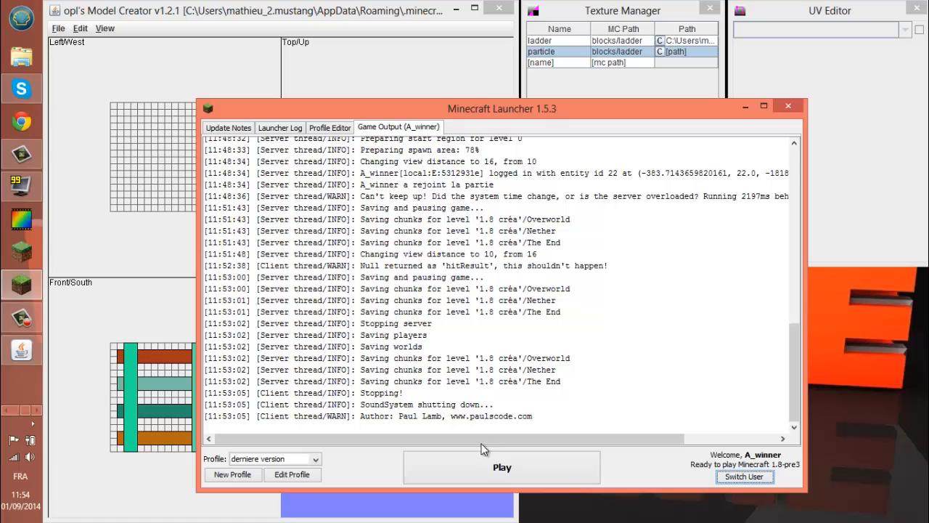
click(485, 464)
click(418, 75)
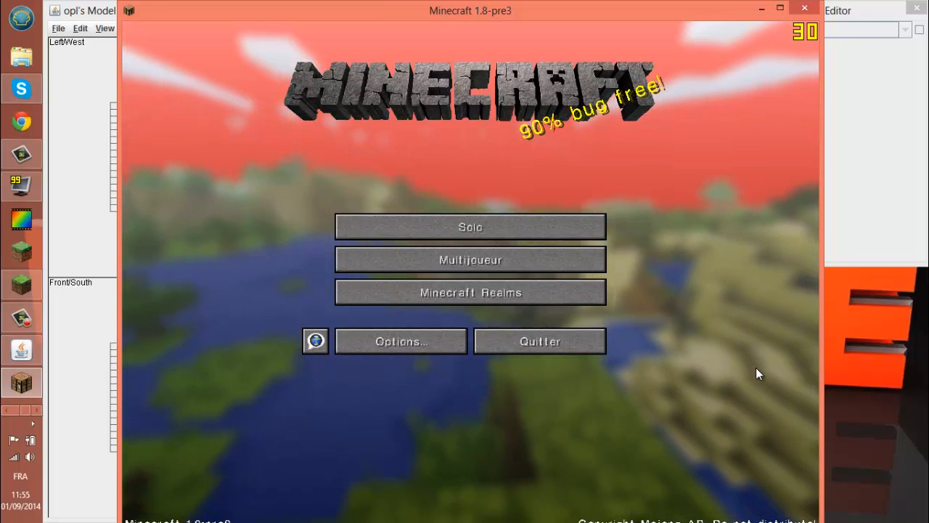
double_click(639, 11)
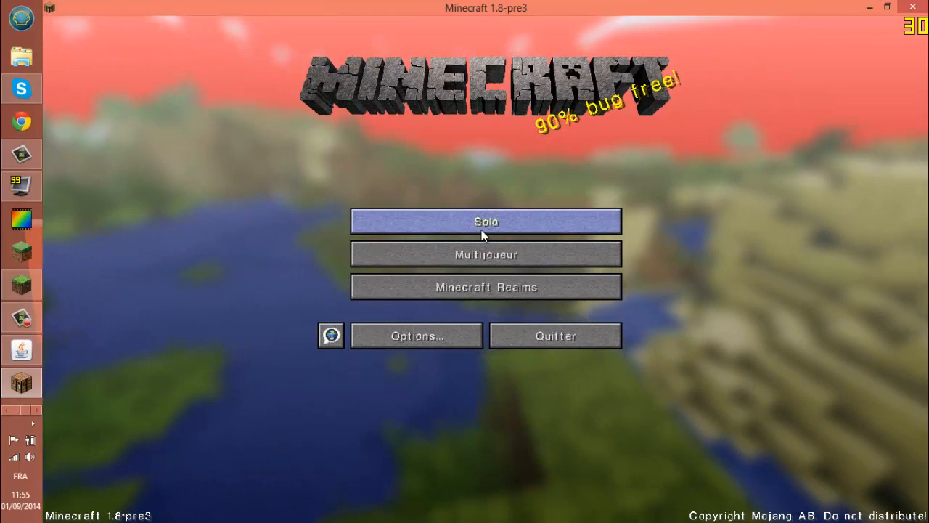
click(4, 411)
click(36, 410)
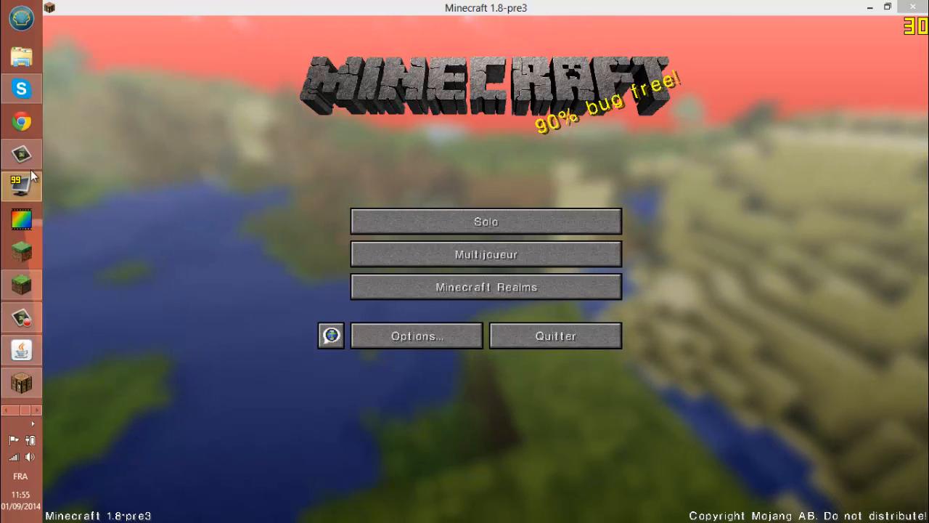
click(21, 186)
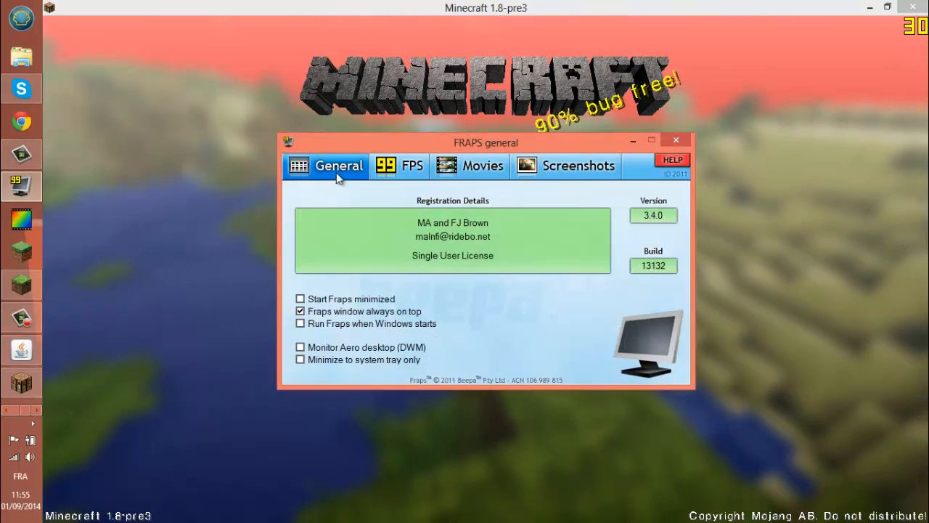
click(632, 140)
click(21, 318)
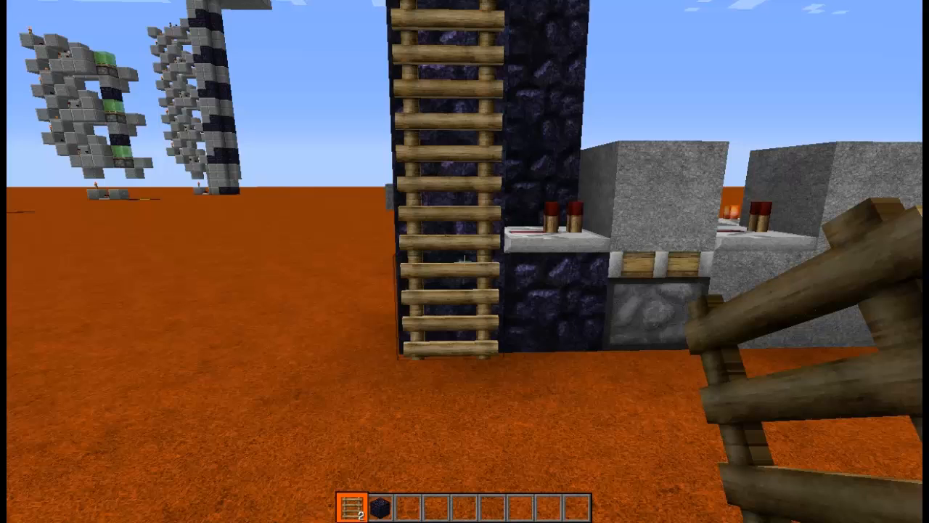
Break the ladder column on the side of the obsidian wall from above, bare-handed, to test its break particles
key(a)
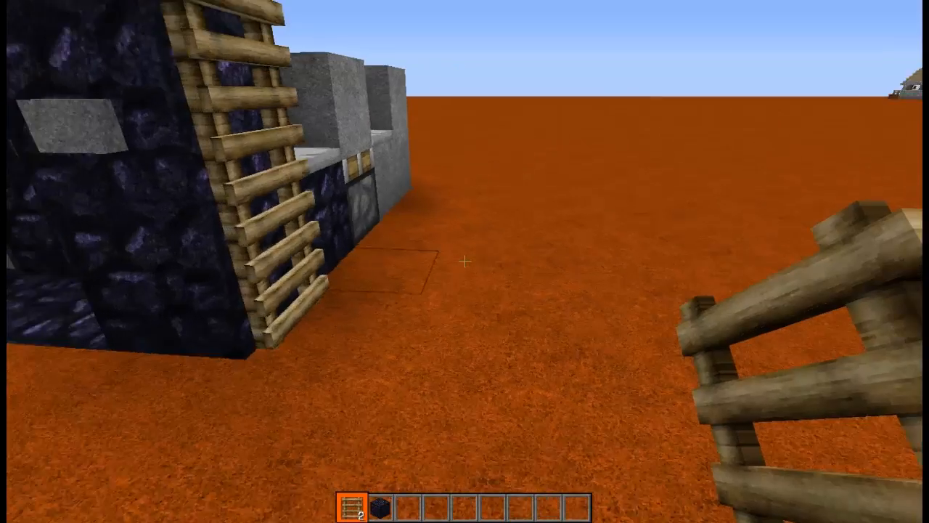
key(d)
scroll(465, 262, down, 1)
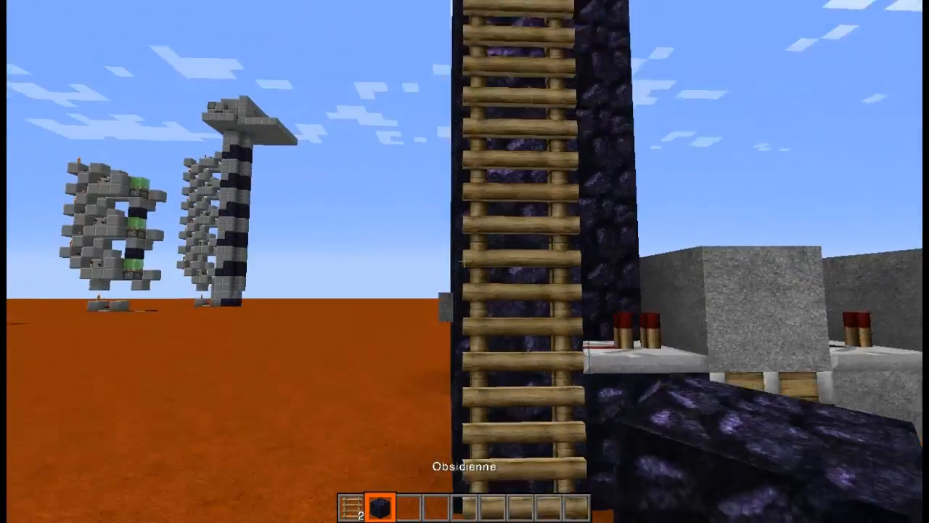
scroll(465, 262, down, 2)
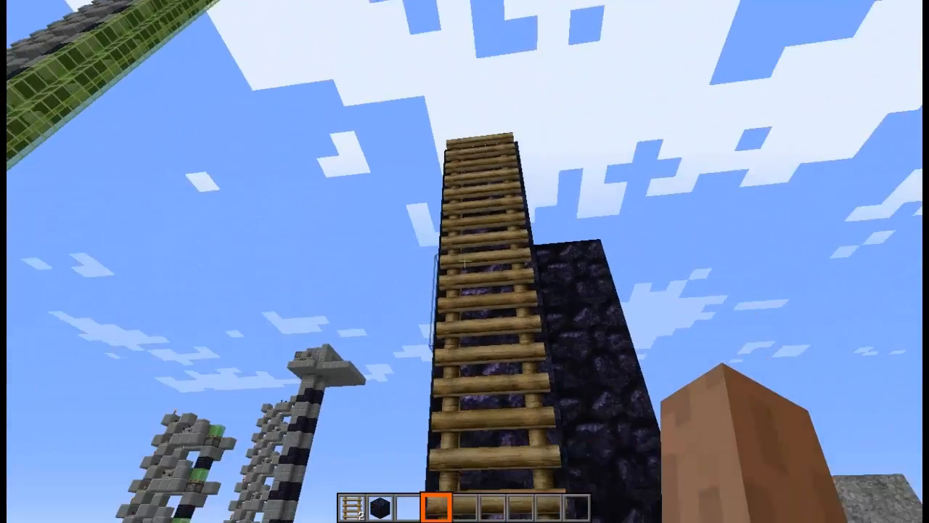
key(space)
key(space)
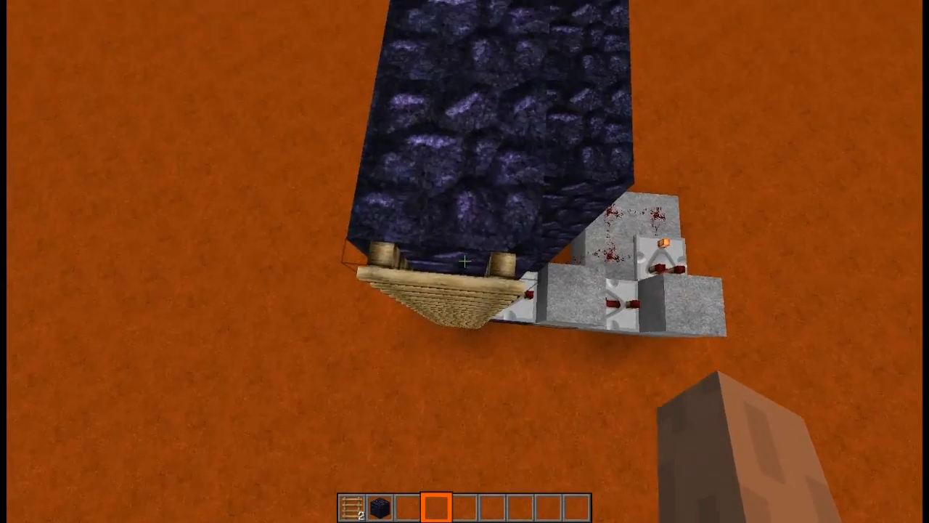
click(465, 261)
key(shift)
click(464, 261)
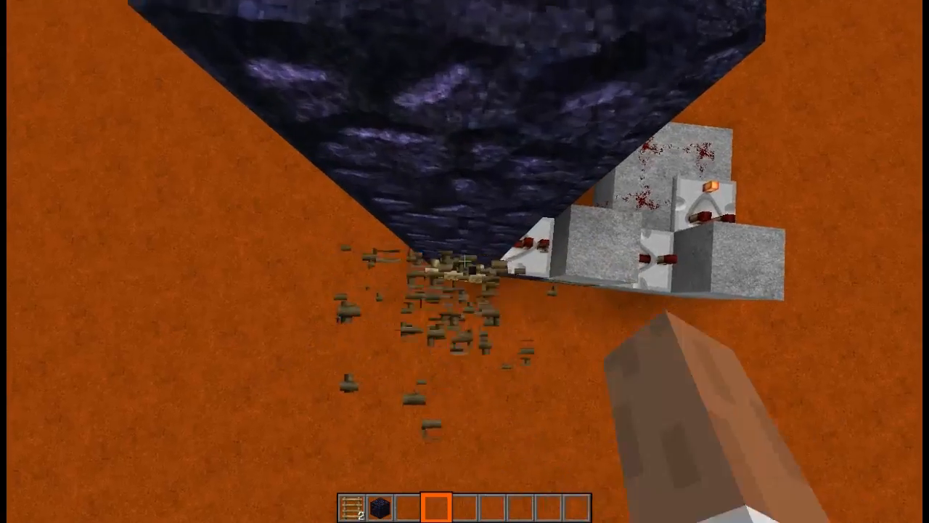
click(465, 262)
click(465, 262)
click(465, 262)
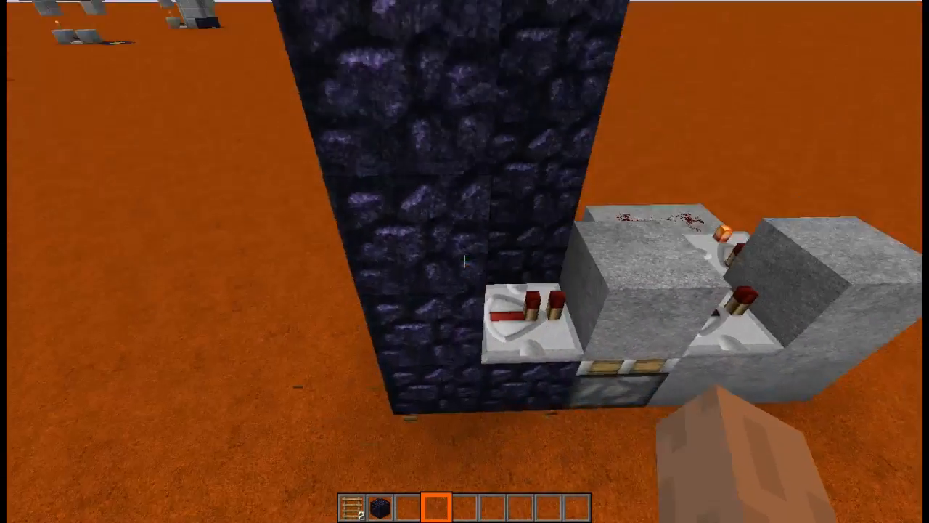
Place a new column of ladders up the side of the obsidian wall
scroll(465, 261, up, 3)
right_click(465, 261)
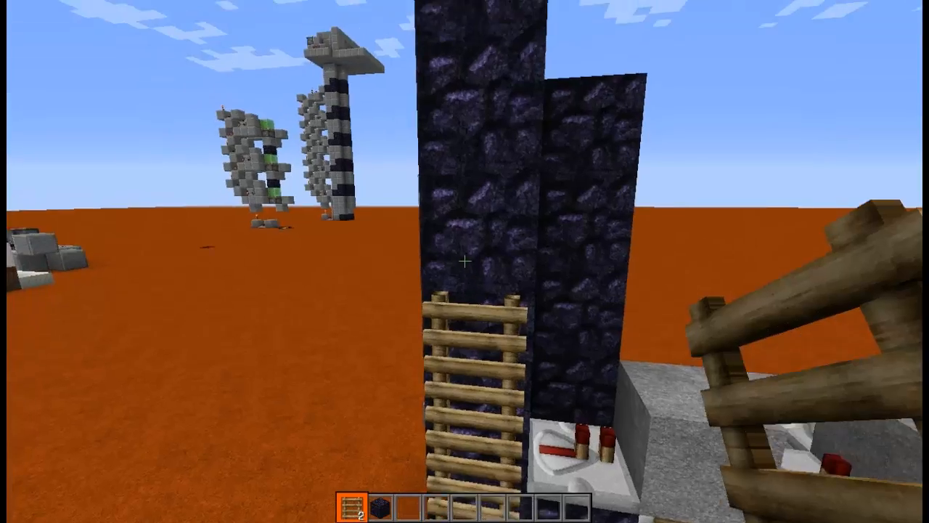
right_click(465, 261)
right_click(465, 261)
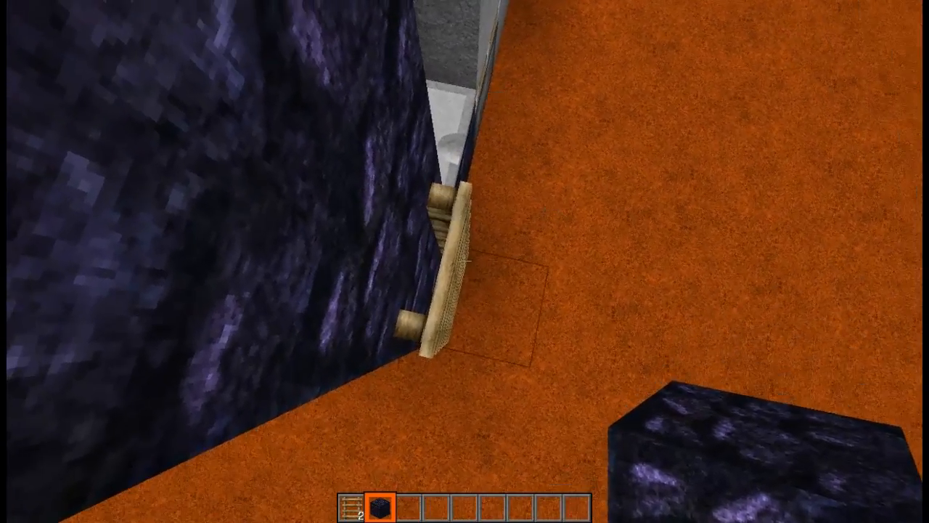
Examine the placed ladder column from the ground, while climbing it, and from above the obsidian wall
key(w)
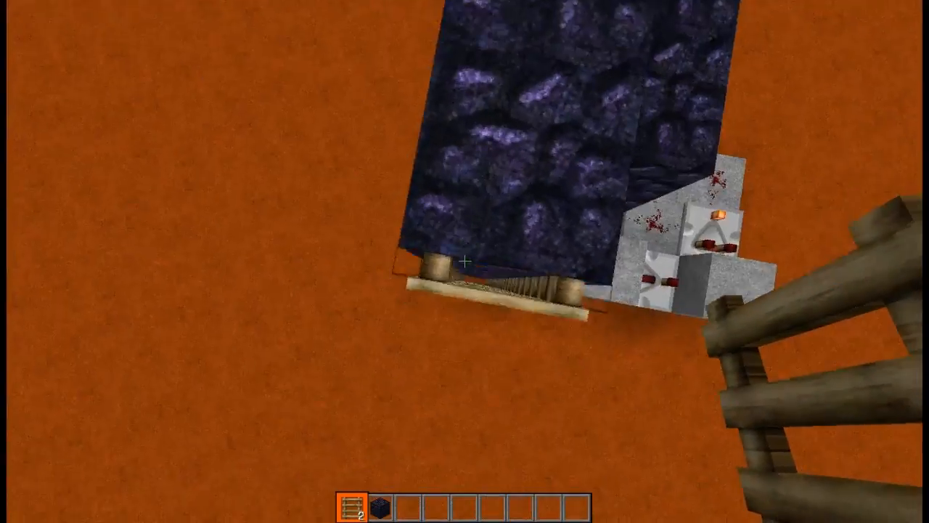
key(shift)
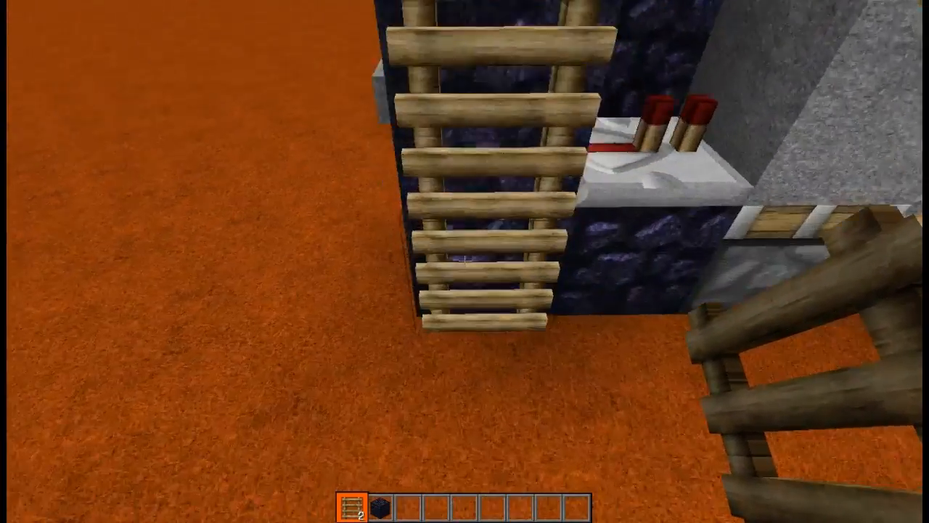
key(s)
key(w)
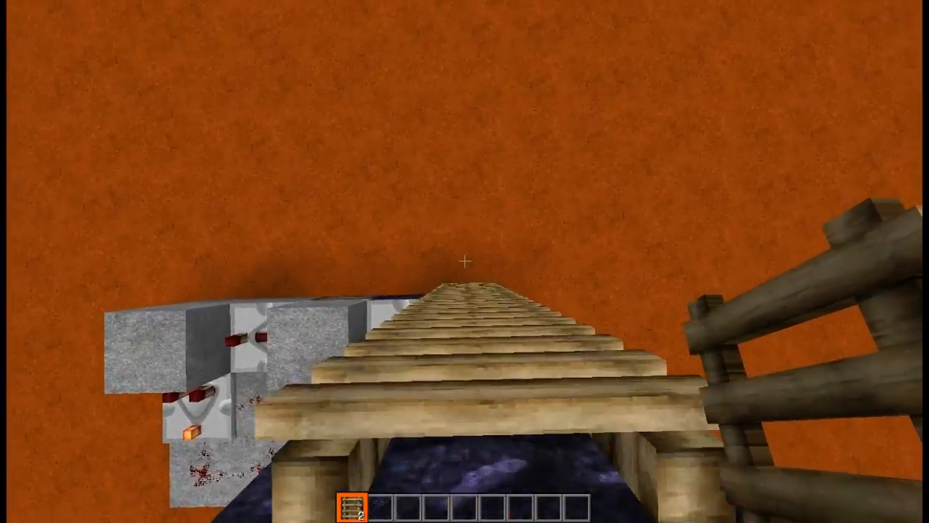
key(w)
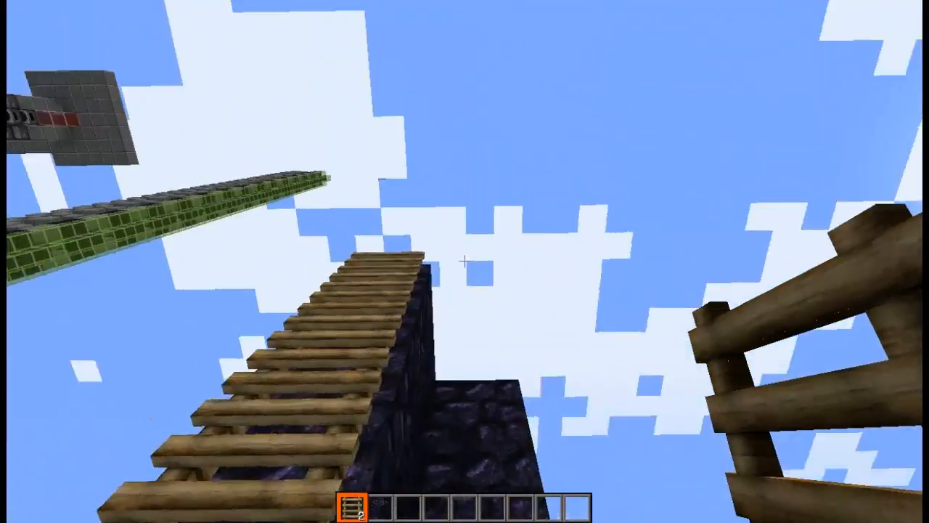
key(w)
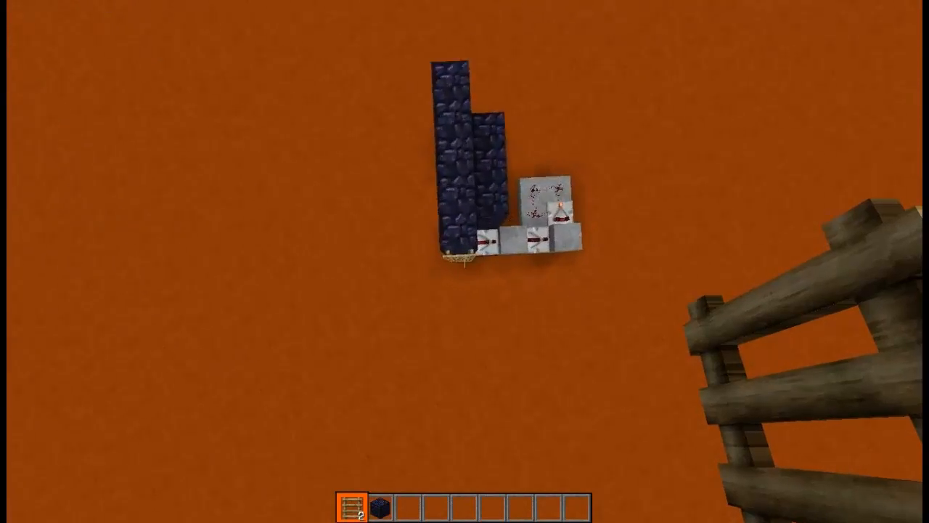
key(w)
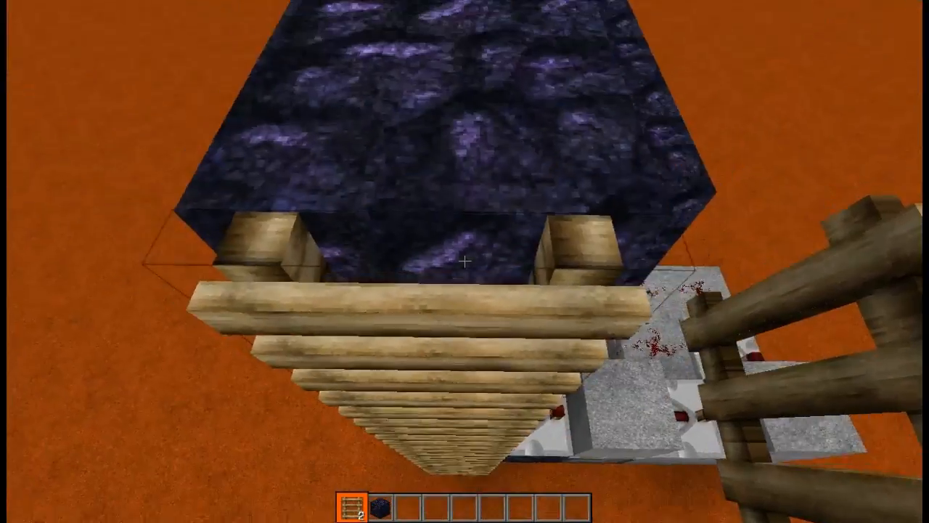
key(w)
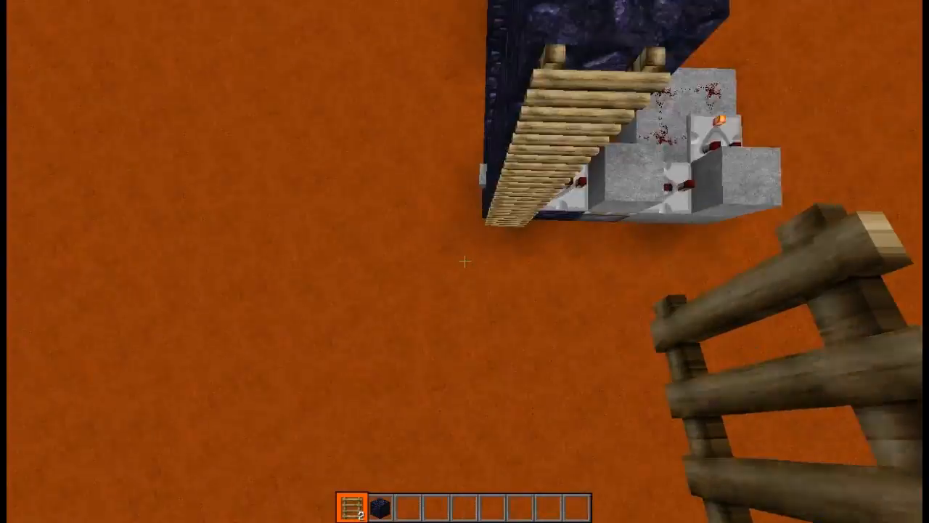
Activate the stone buttons on the front of the obsidian wall and look over the whole structure from above
key(a)
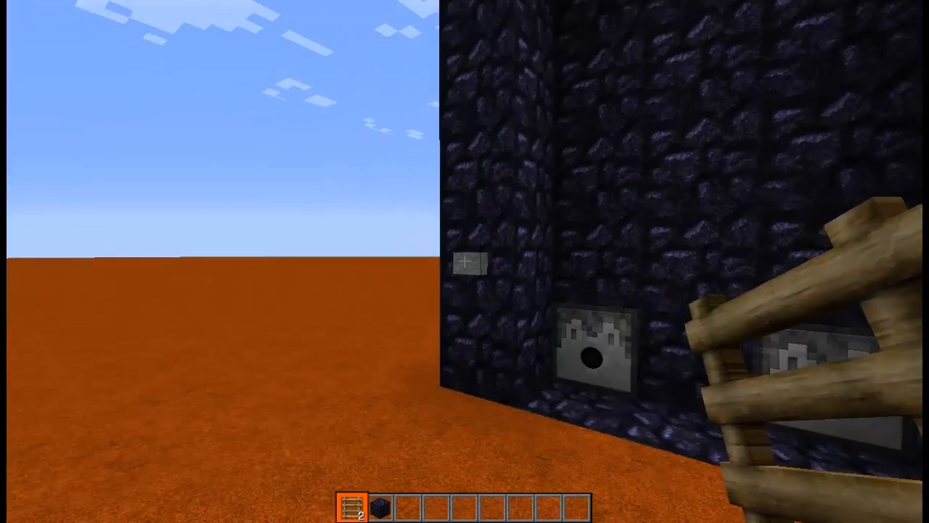
right_click(464, 261)
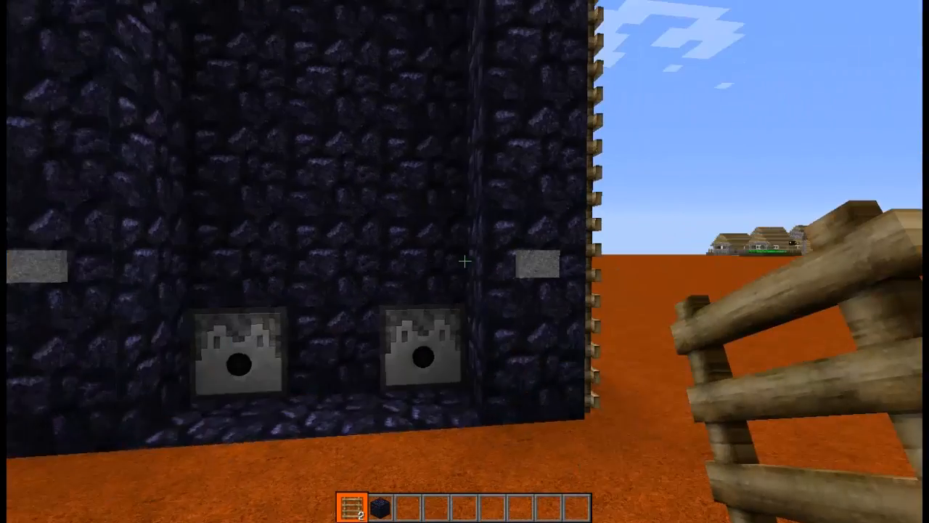
key(d)
right_click(465, 260)
key(s)
key(space)
key(d)
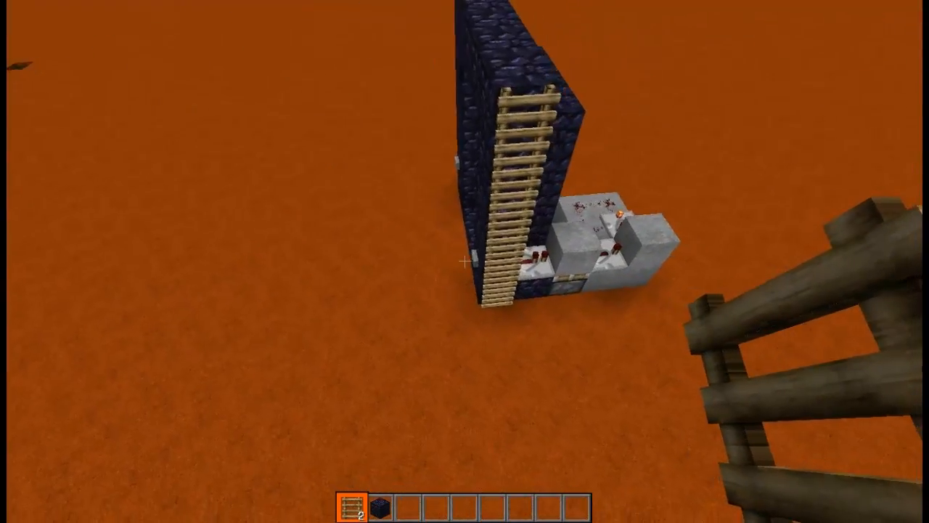
key(space)
key(w)
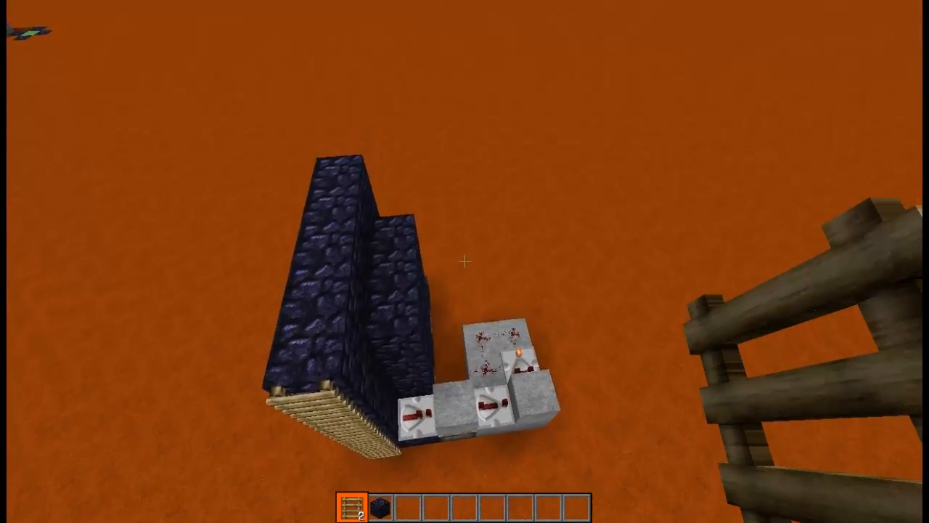